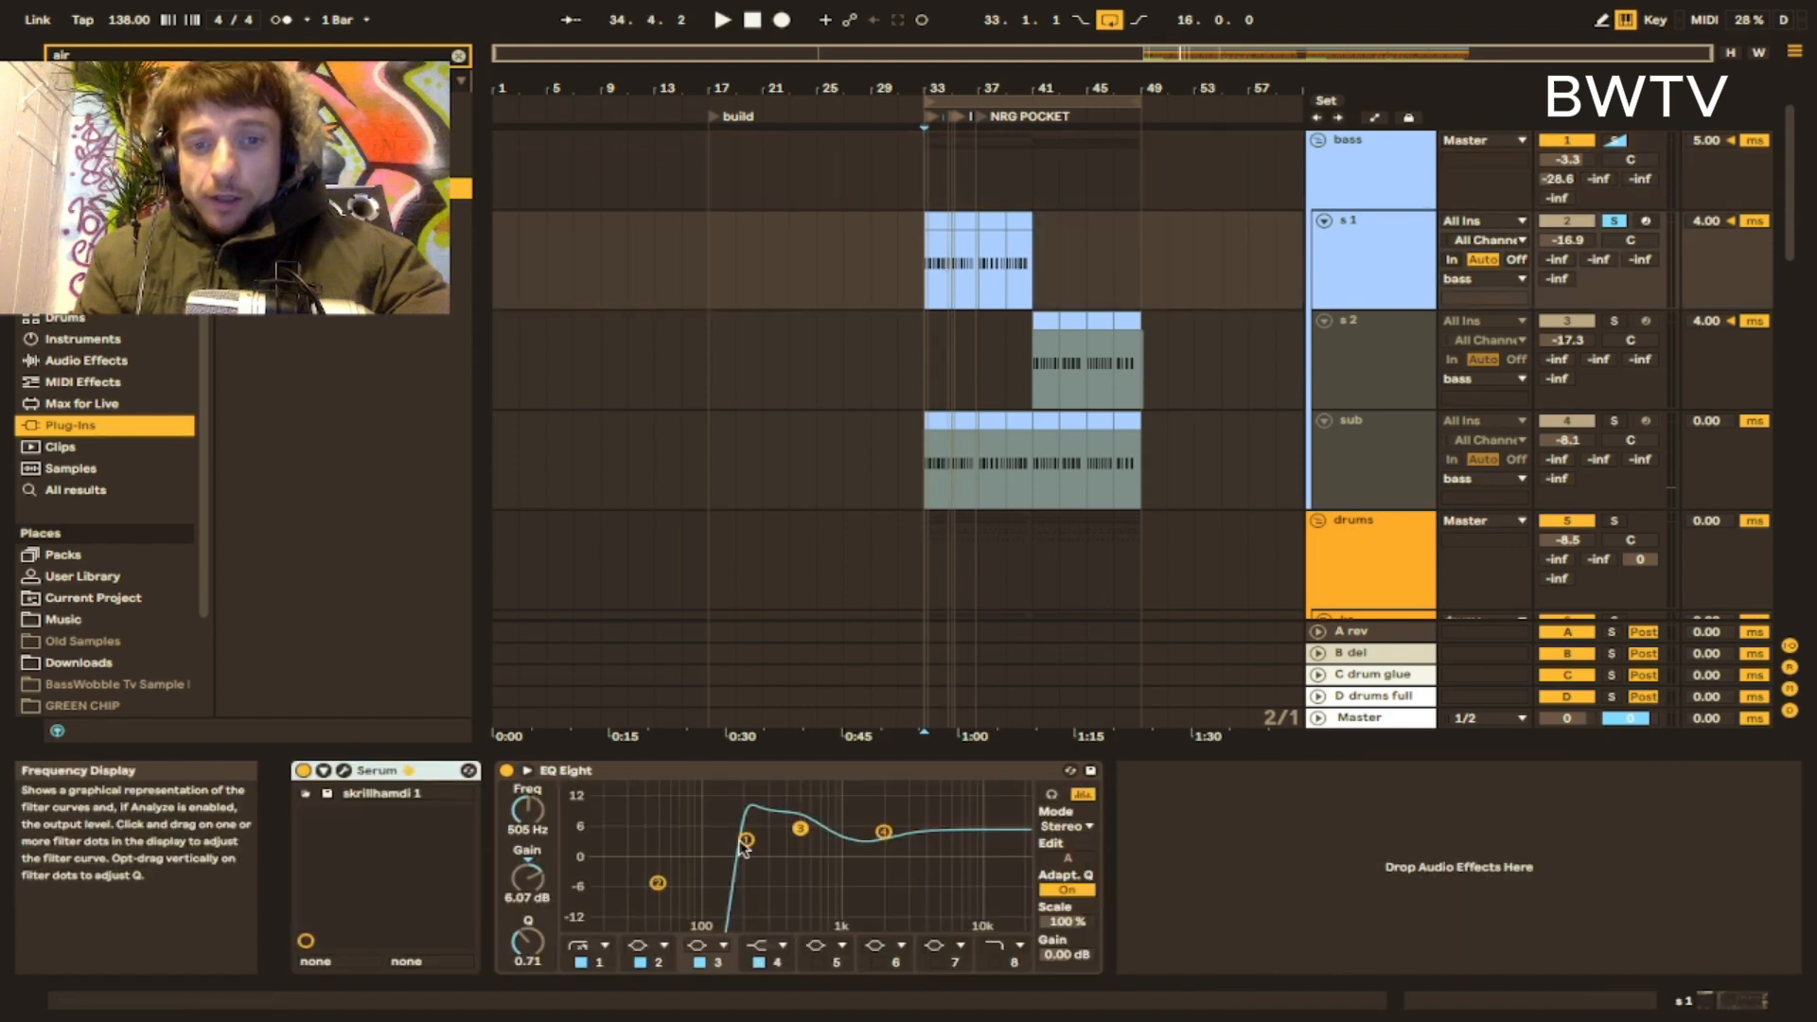
- Open Serum on the s 1 track and examine its oscillator, envelope and LFO 1 and LFO 2 settings
{"action": "left_click", "coordinate": [342, 770]}
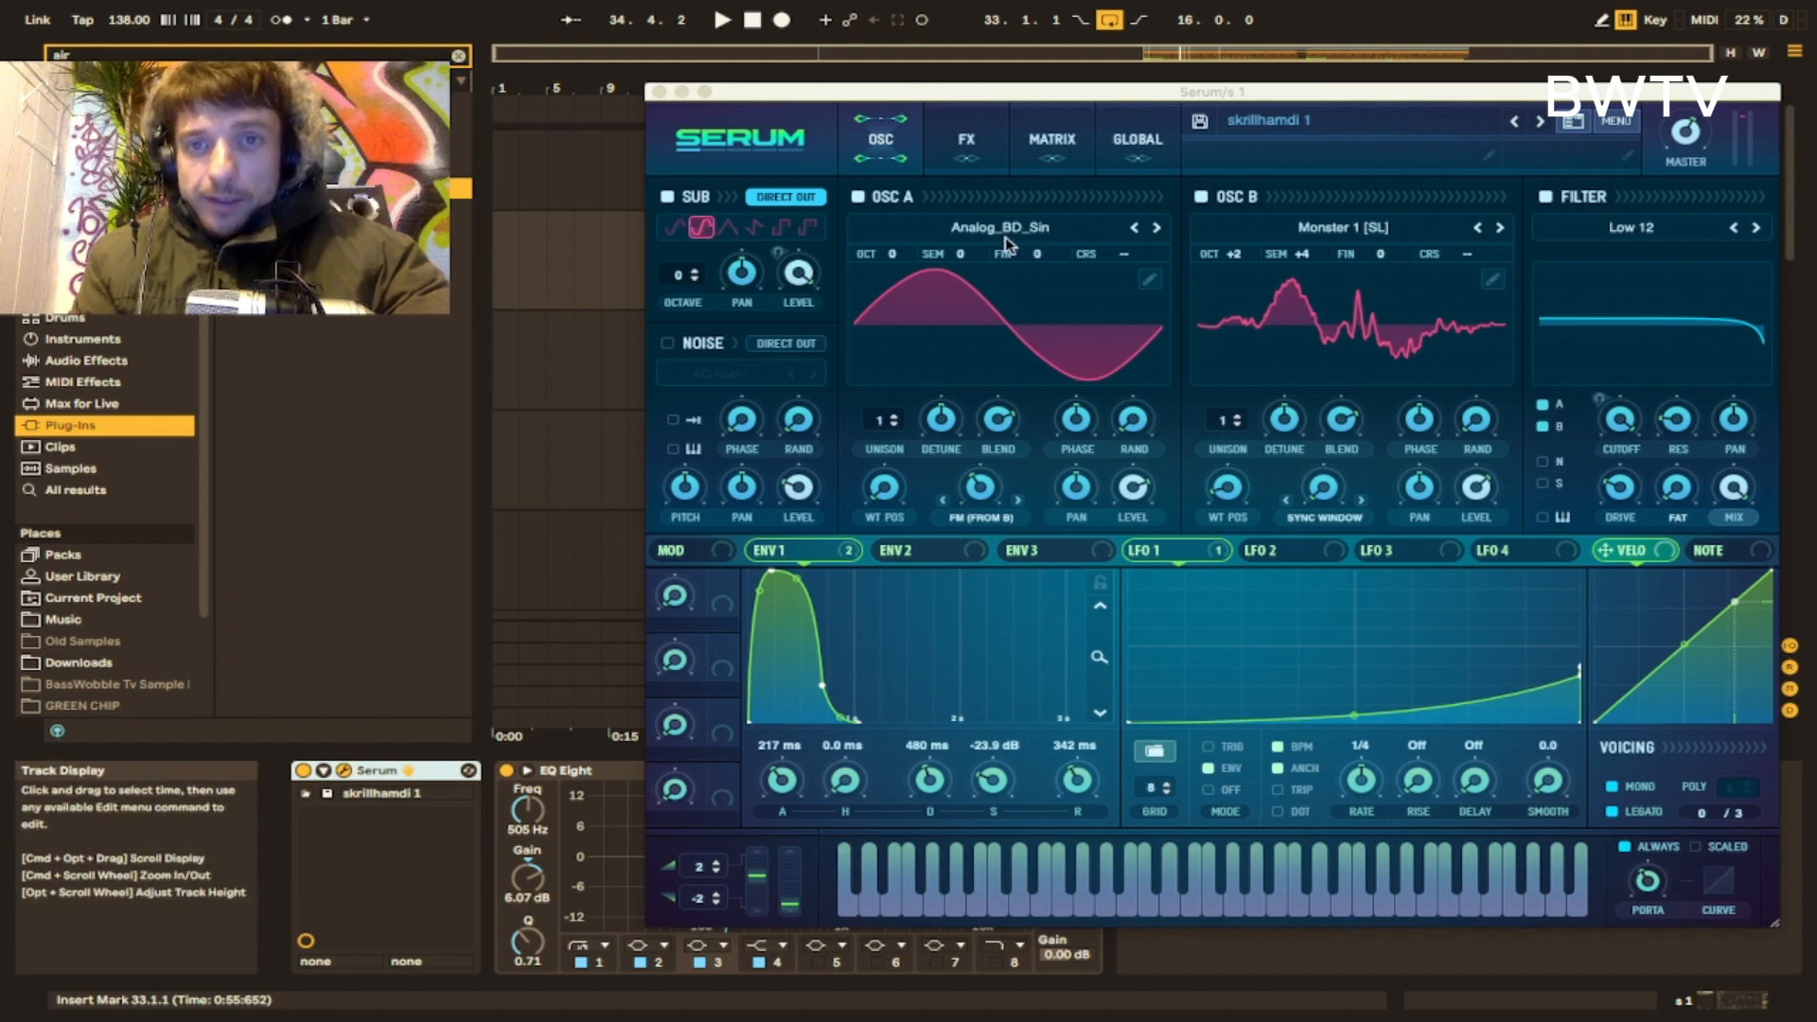
{"action": "left_click", "coordinate": [971, 490]}
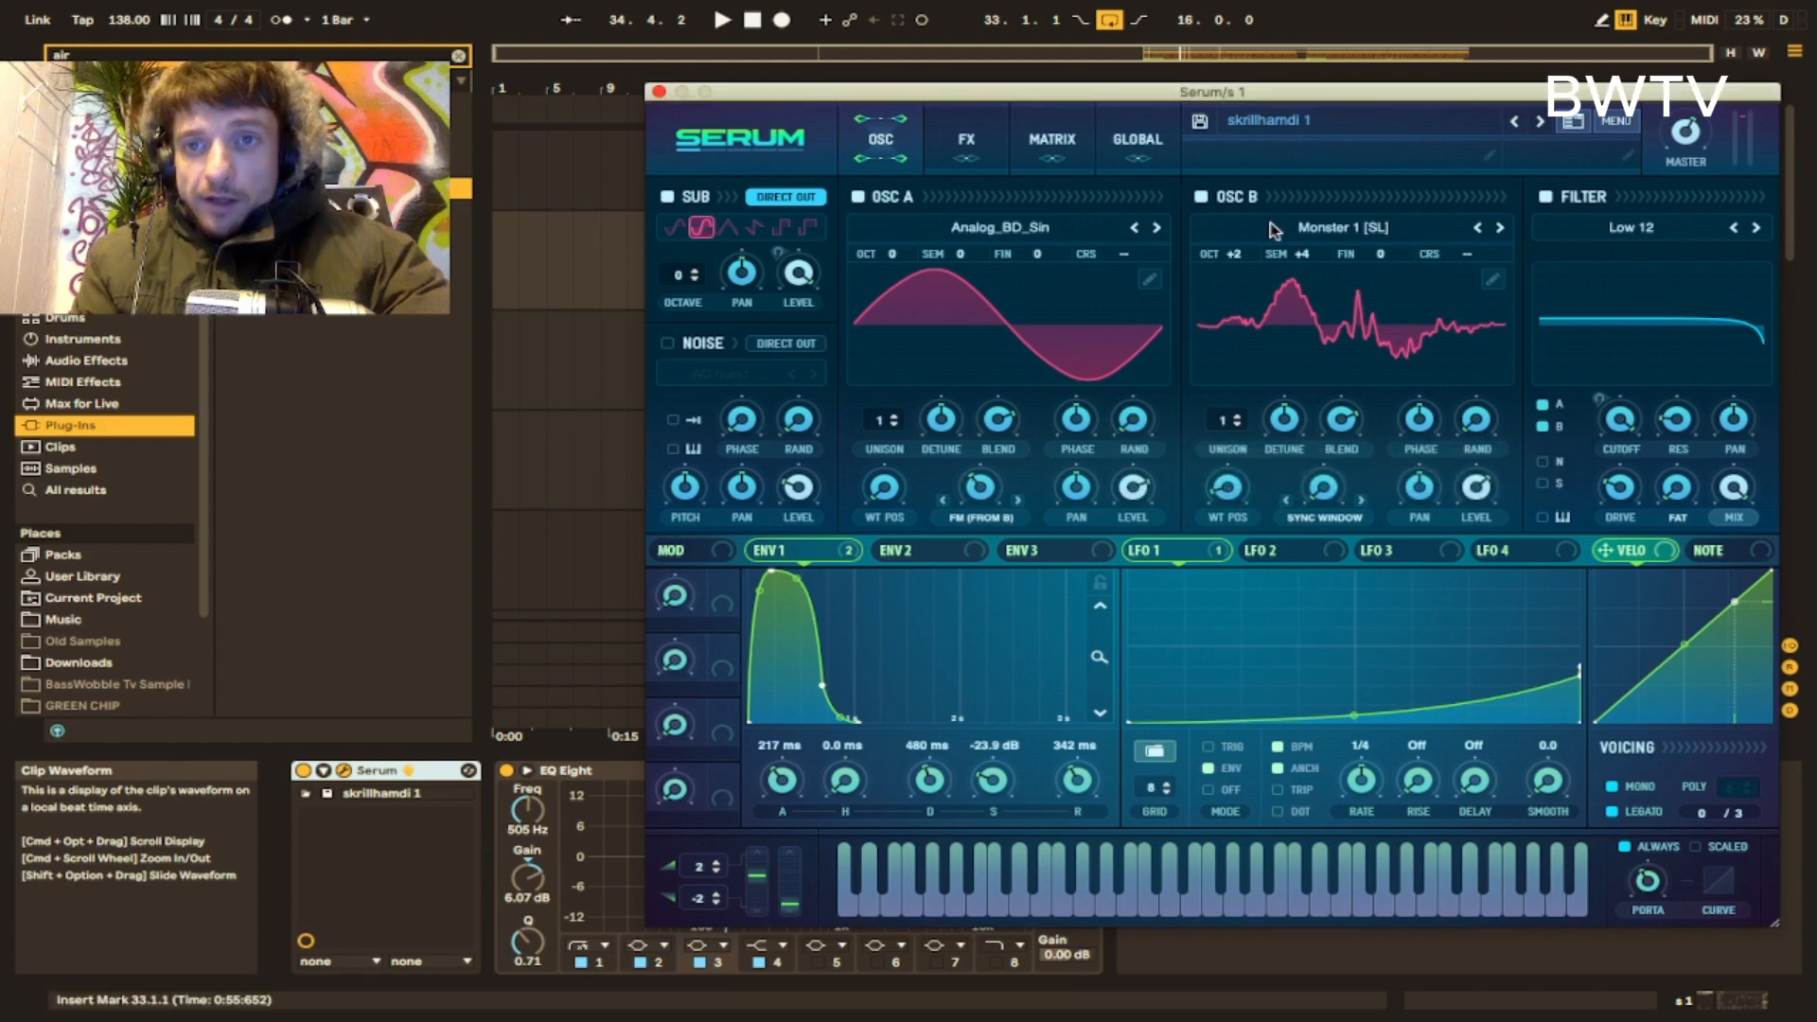
{"action": "left_click", "coordinate": [1330, 223]}
{"action": "left_click", "coordinate": [1387, 216]}
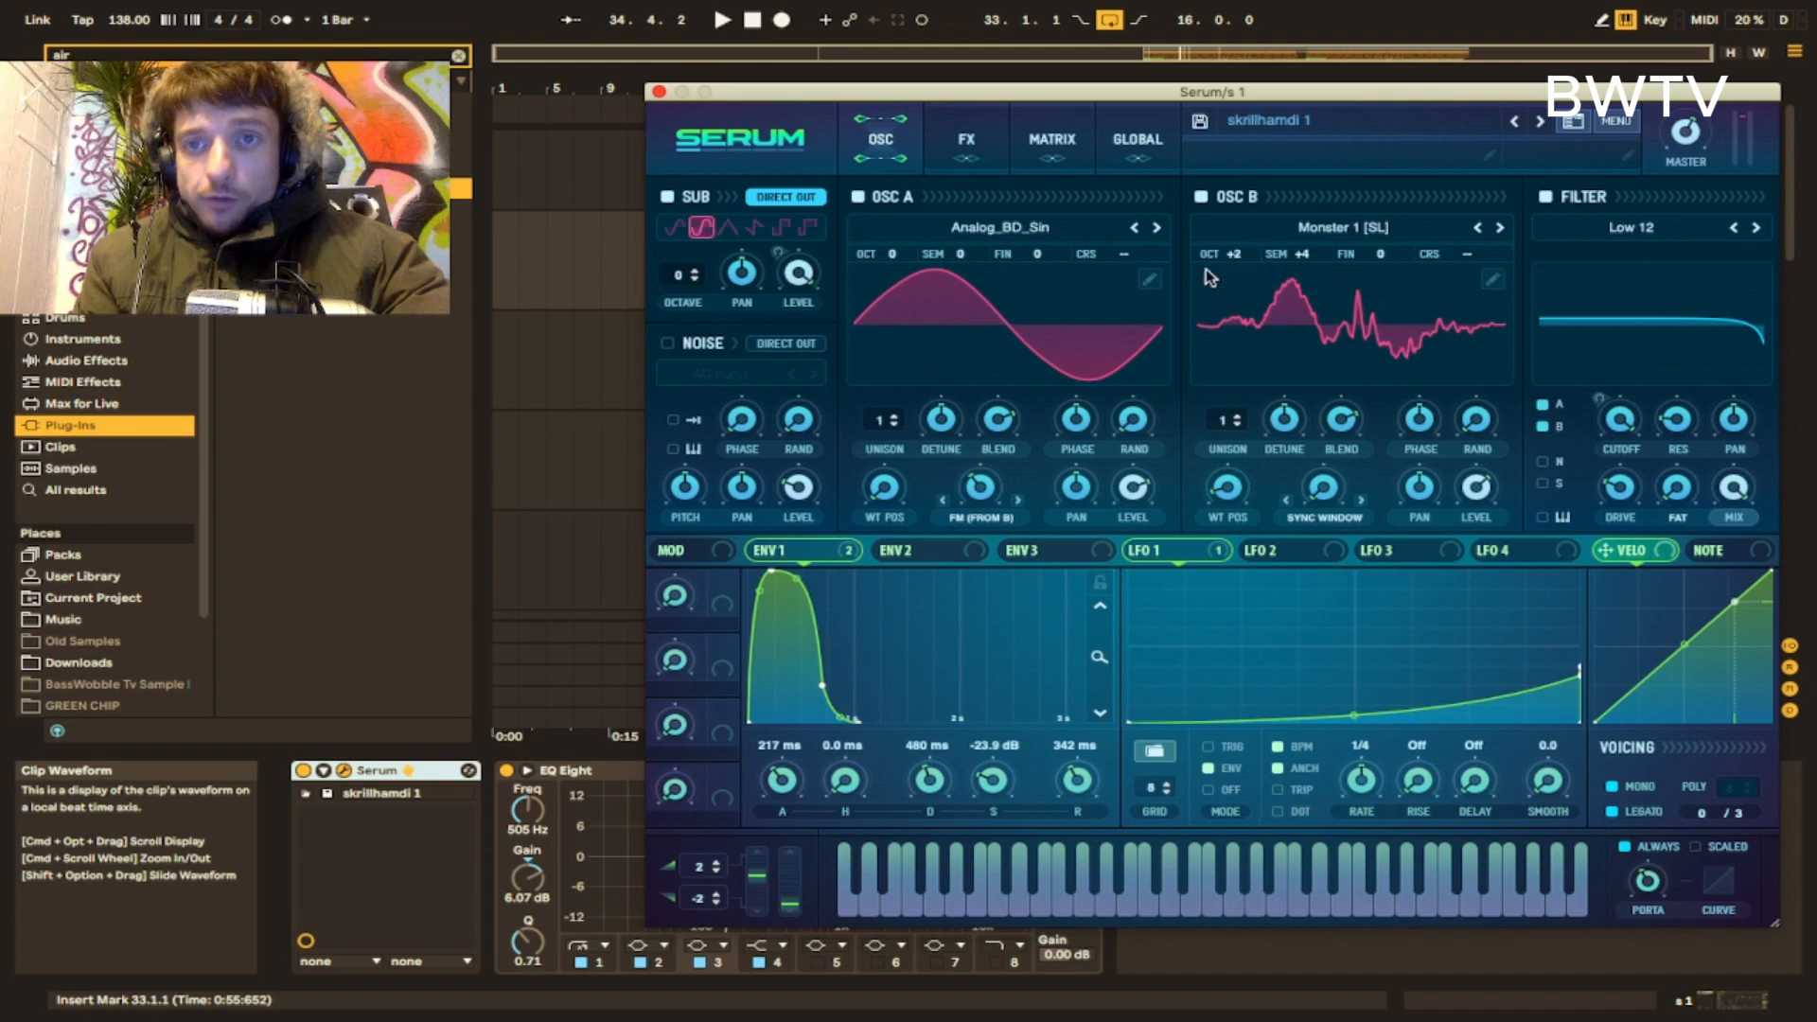
{"action": "mouse_move", "coordinate": [1224, 493]}
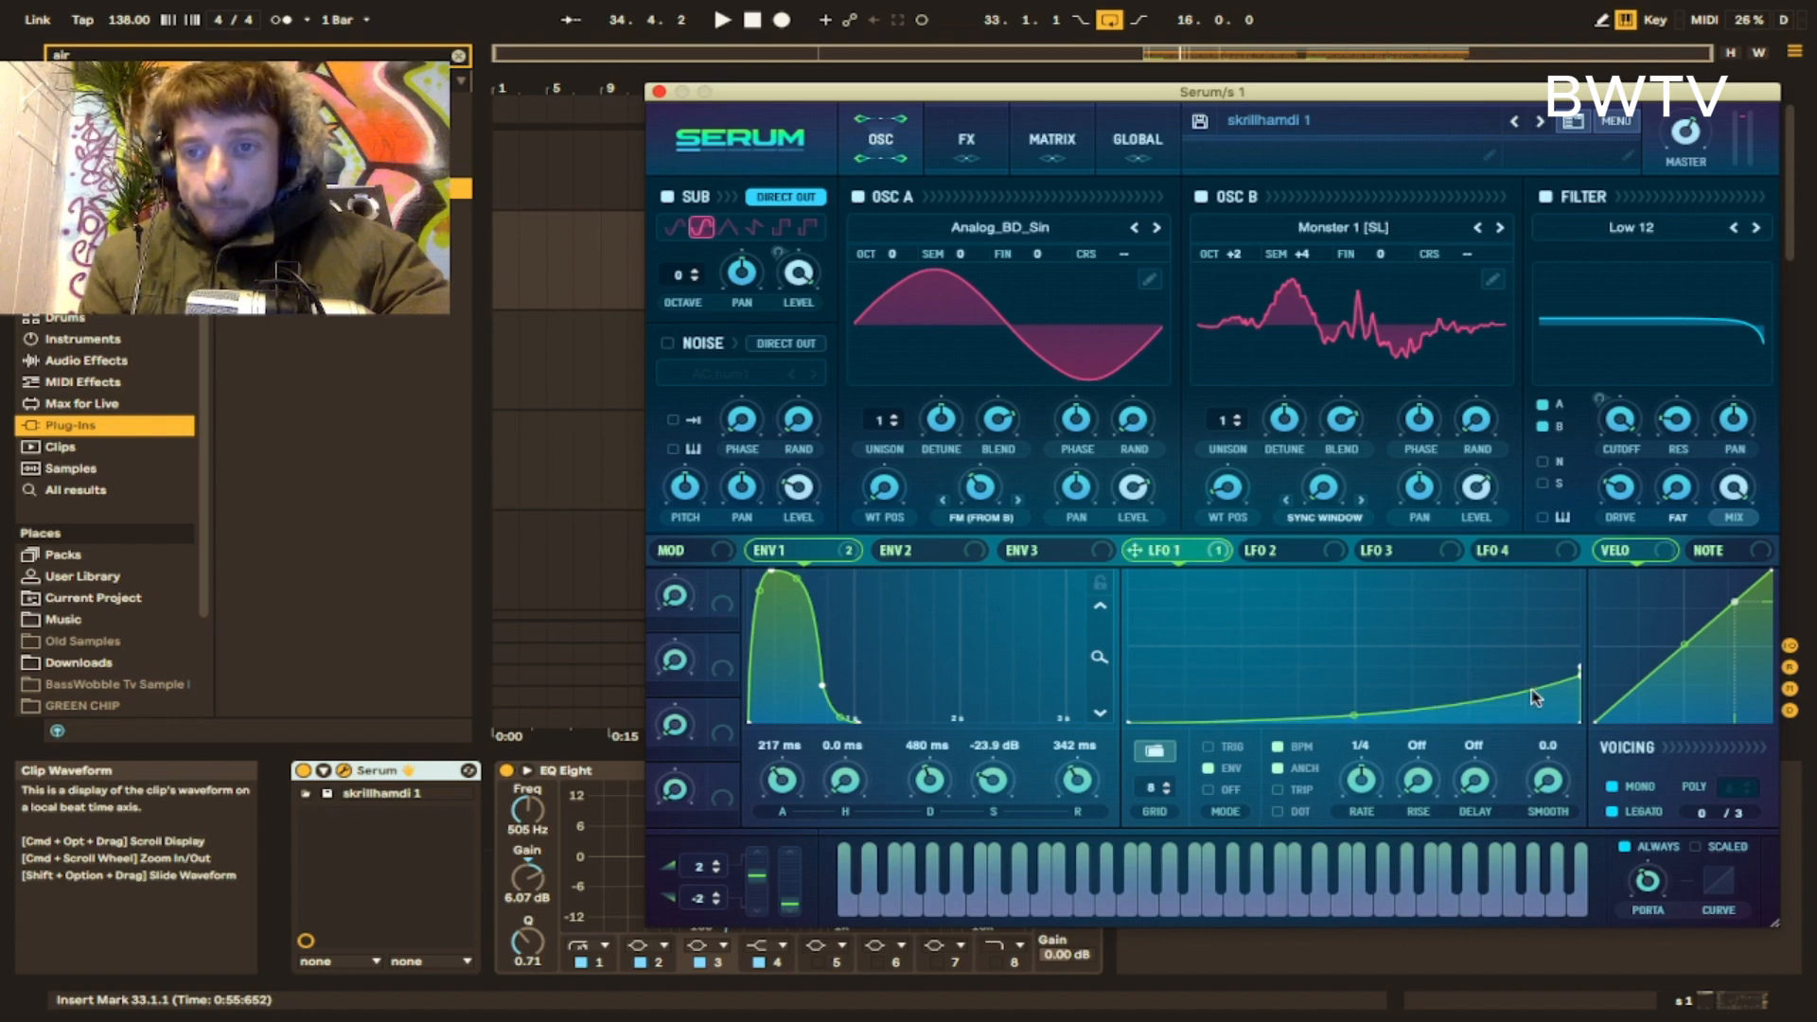
{"action": "left_click", "coordinate": [1268, 550]}
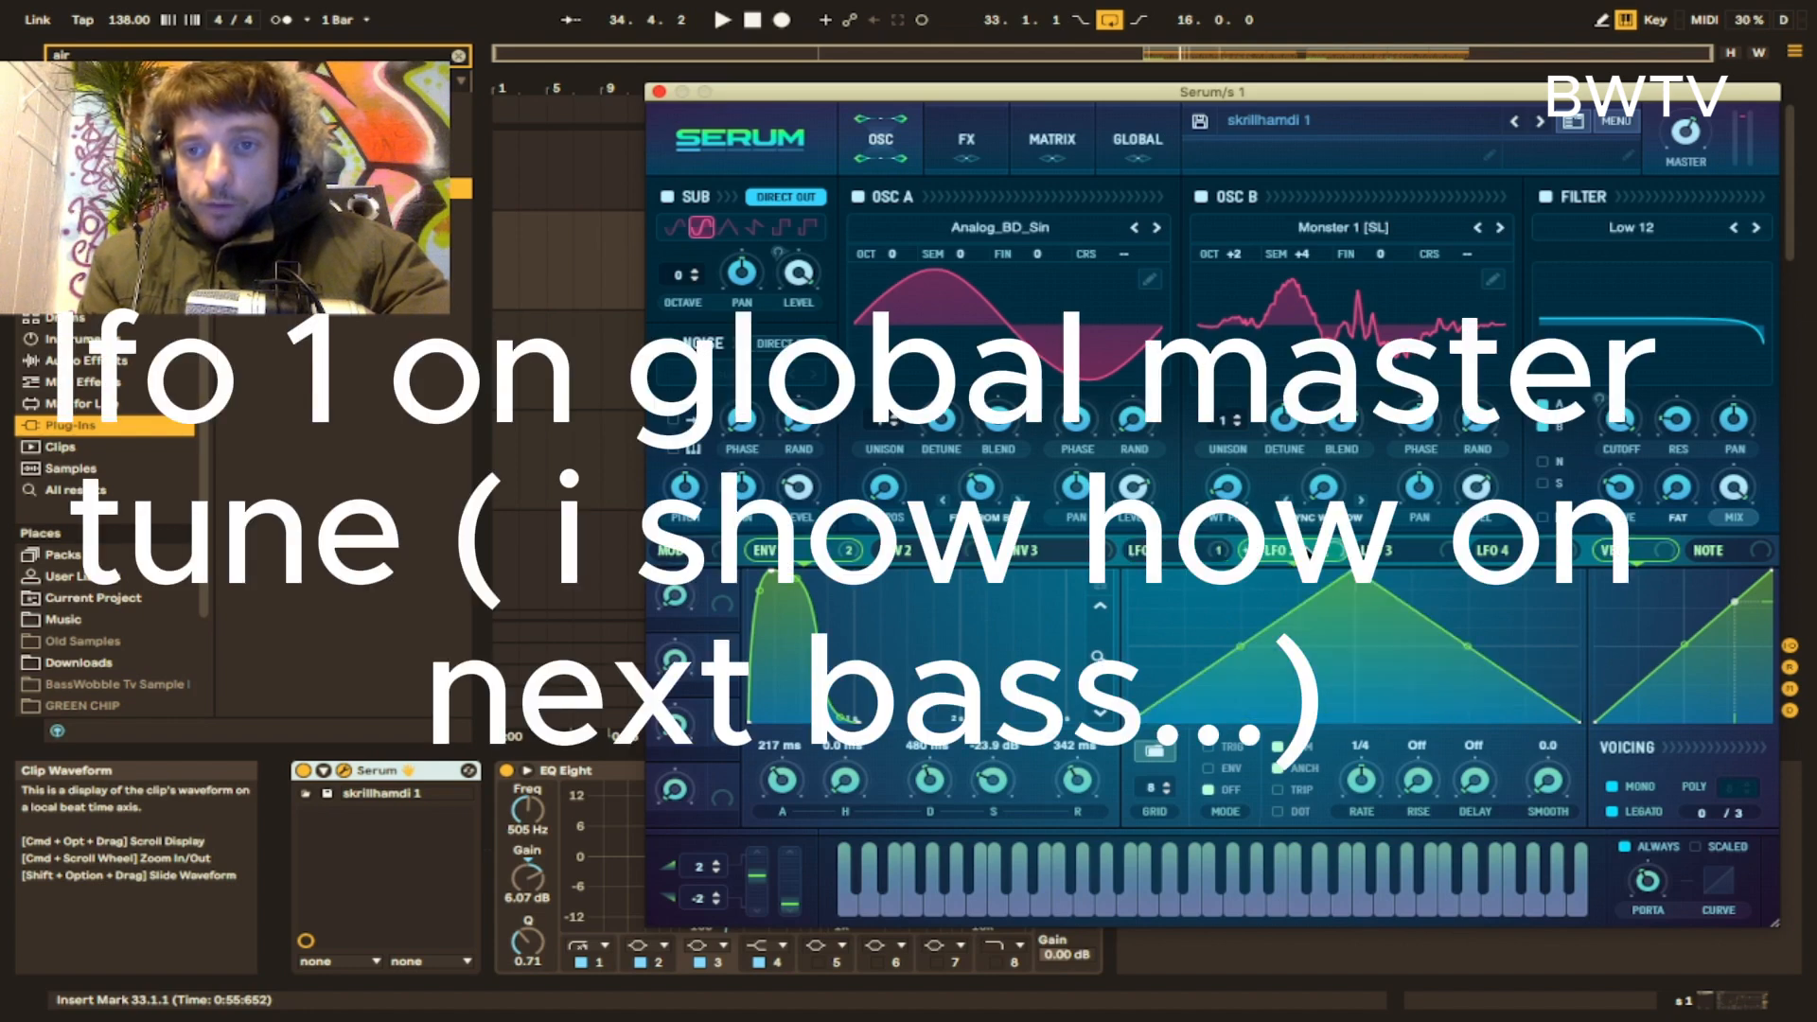
{"action": "left_click", "coordinate": [1205, 552]}
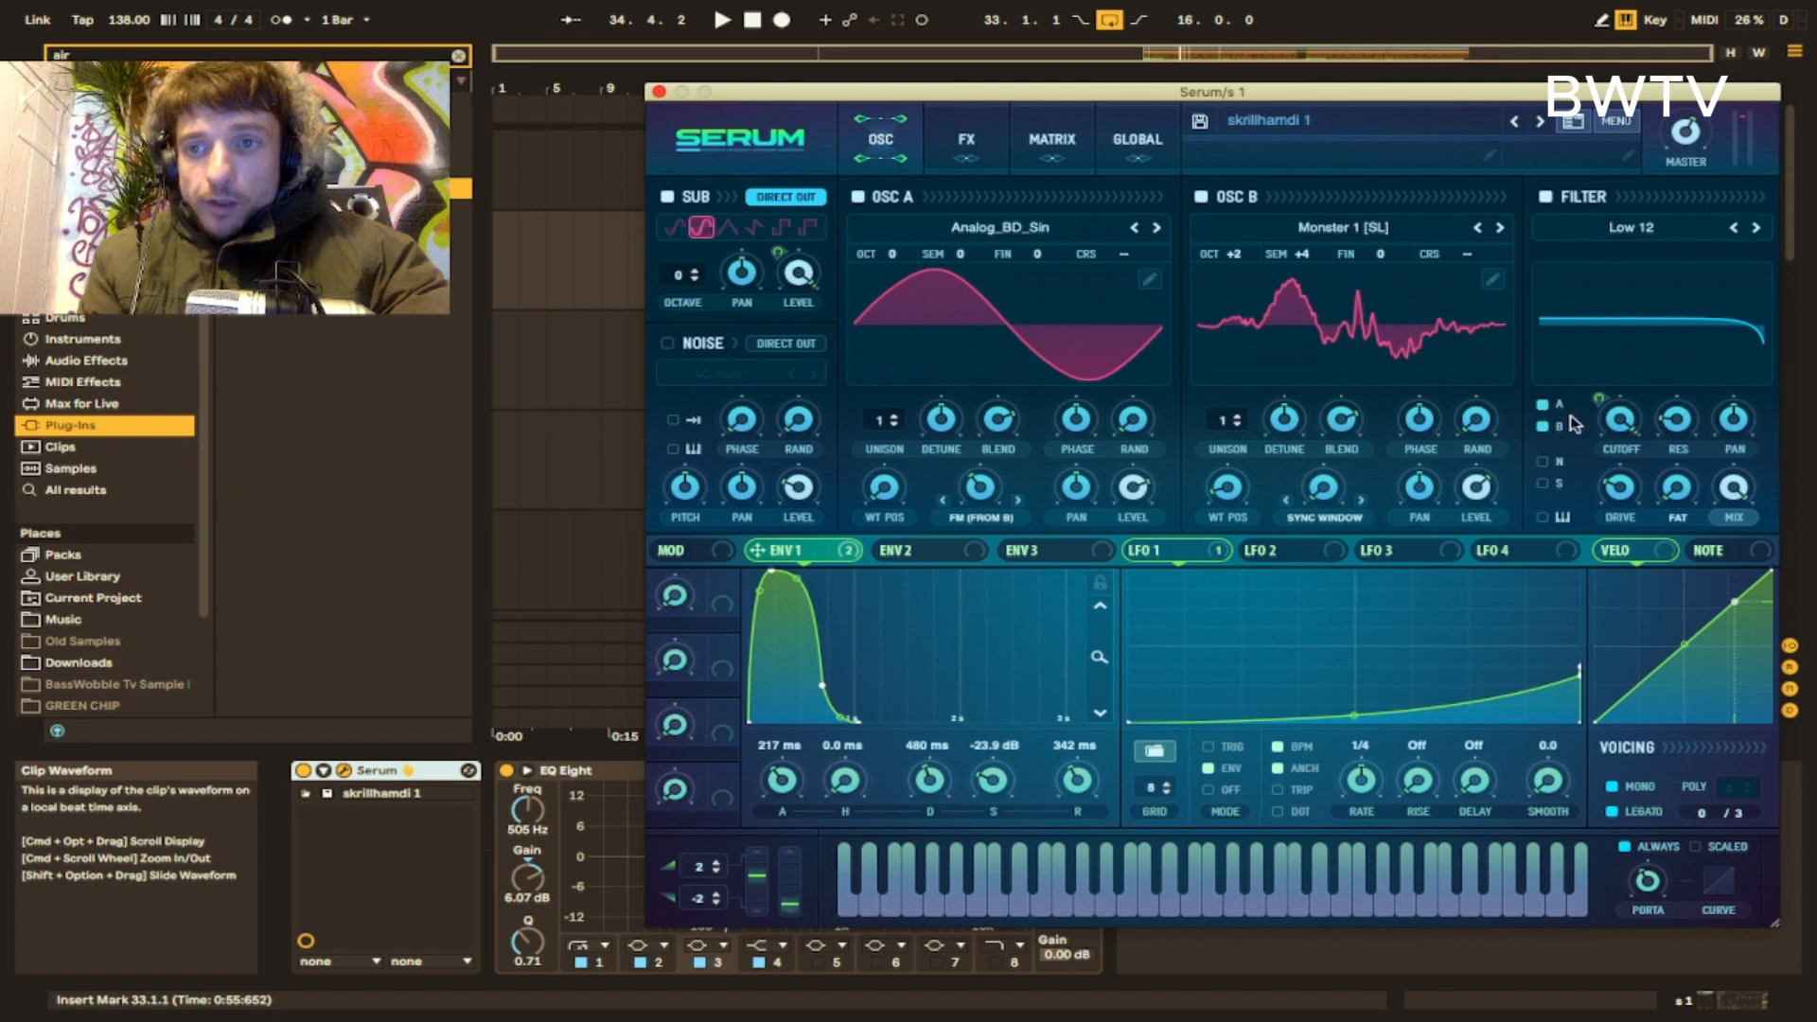
- Examine the effects rack of the s 1 Serum patch from Hyper/Dimension to Phaser, and close the plug-in window
{"action": "left_click", "coordinate": [960, 144]}
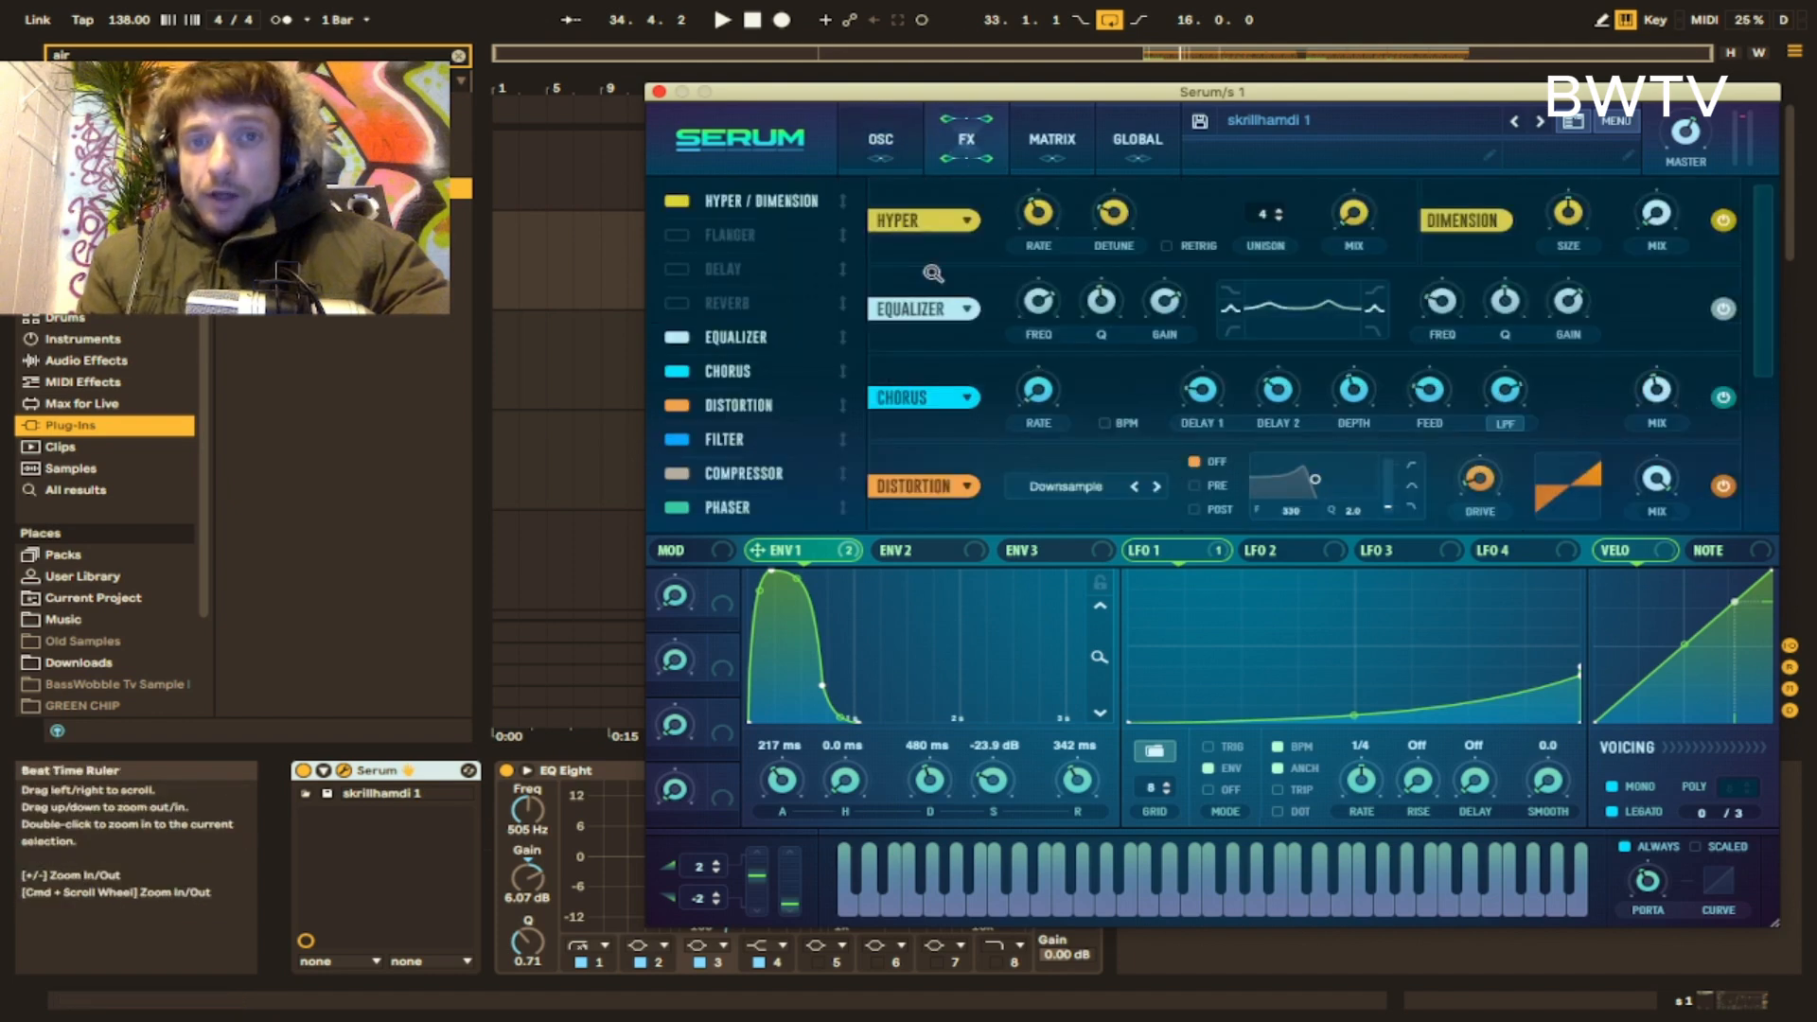
{"action": "scroll", "coordinate": [1289, 245], "scroll_direction": "down", "scroll_amount": 3}
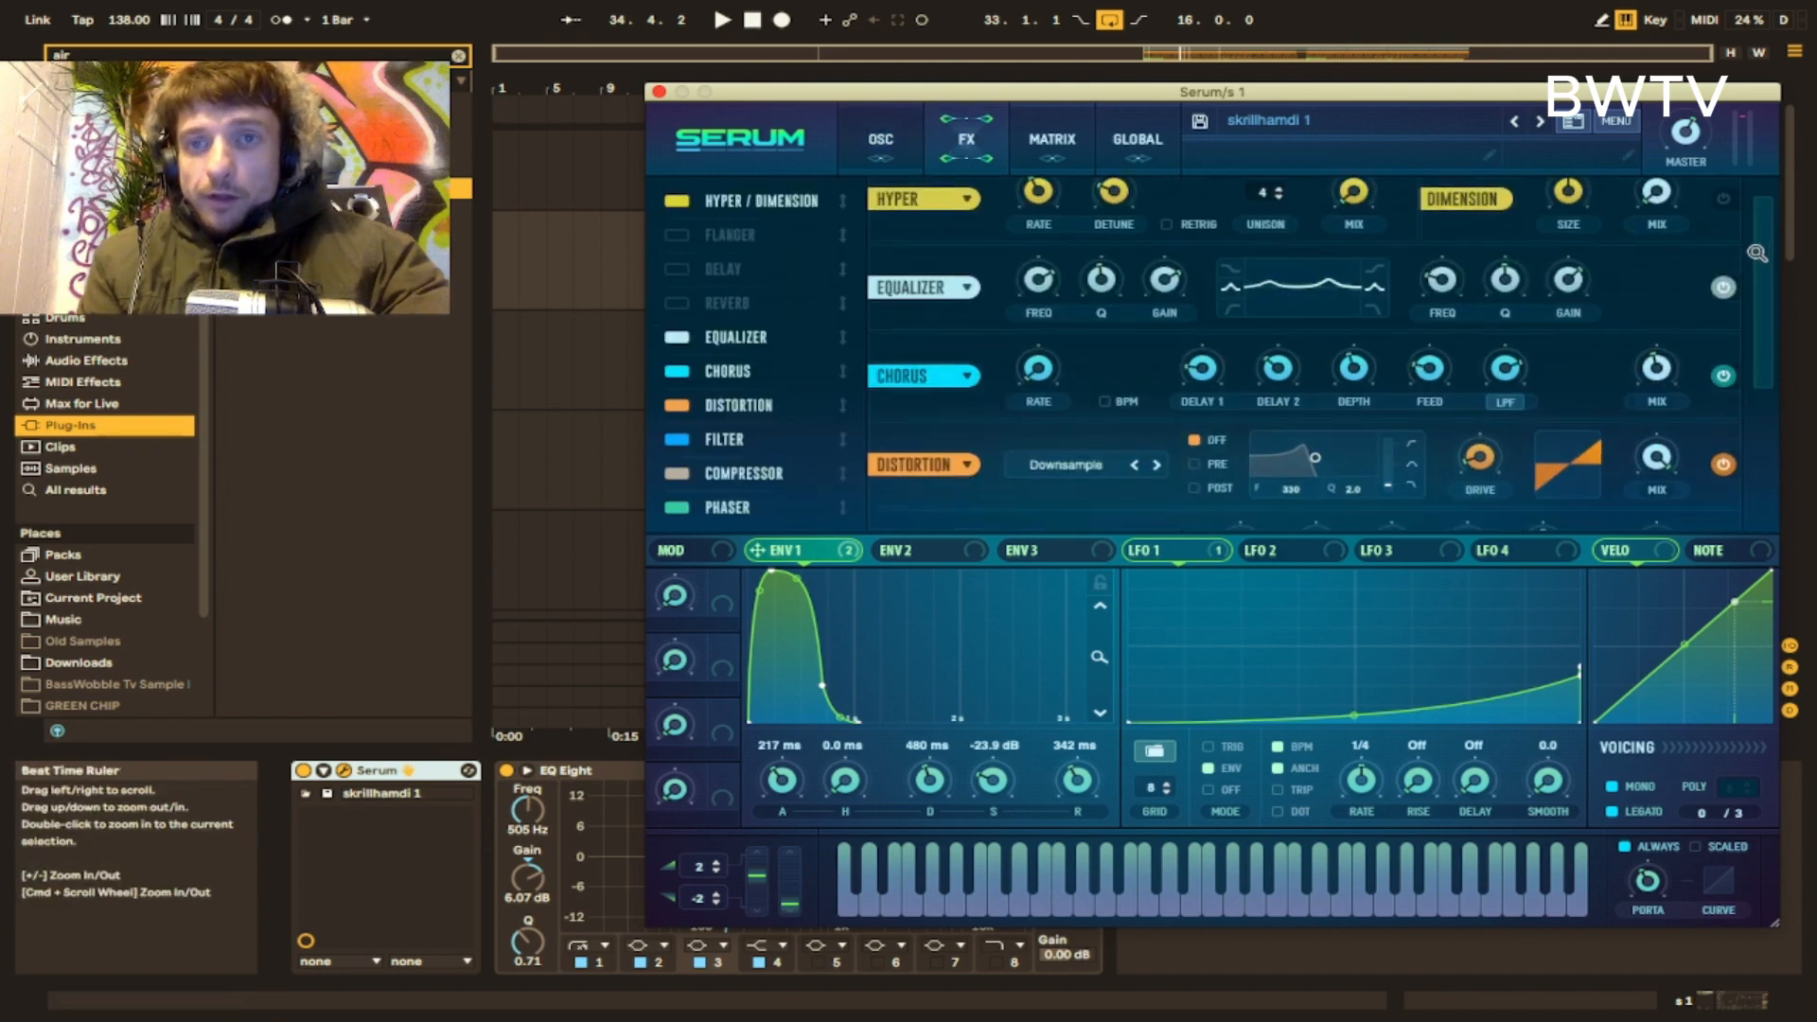
{"action": "mouse_move", "coordinate": [1031, 219]}
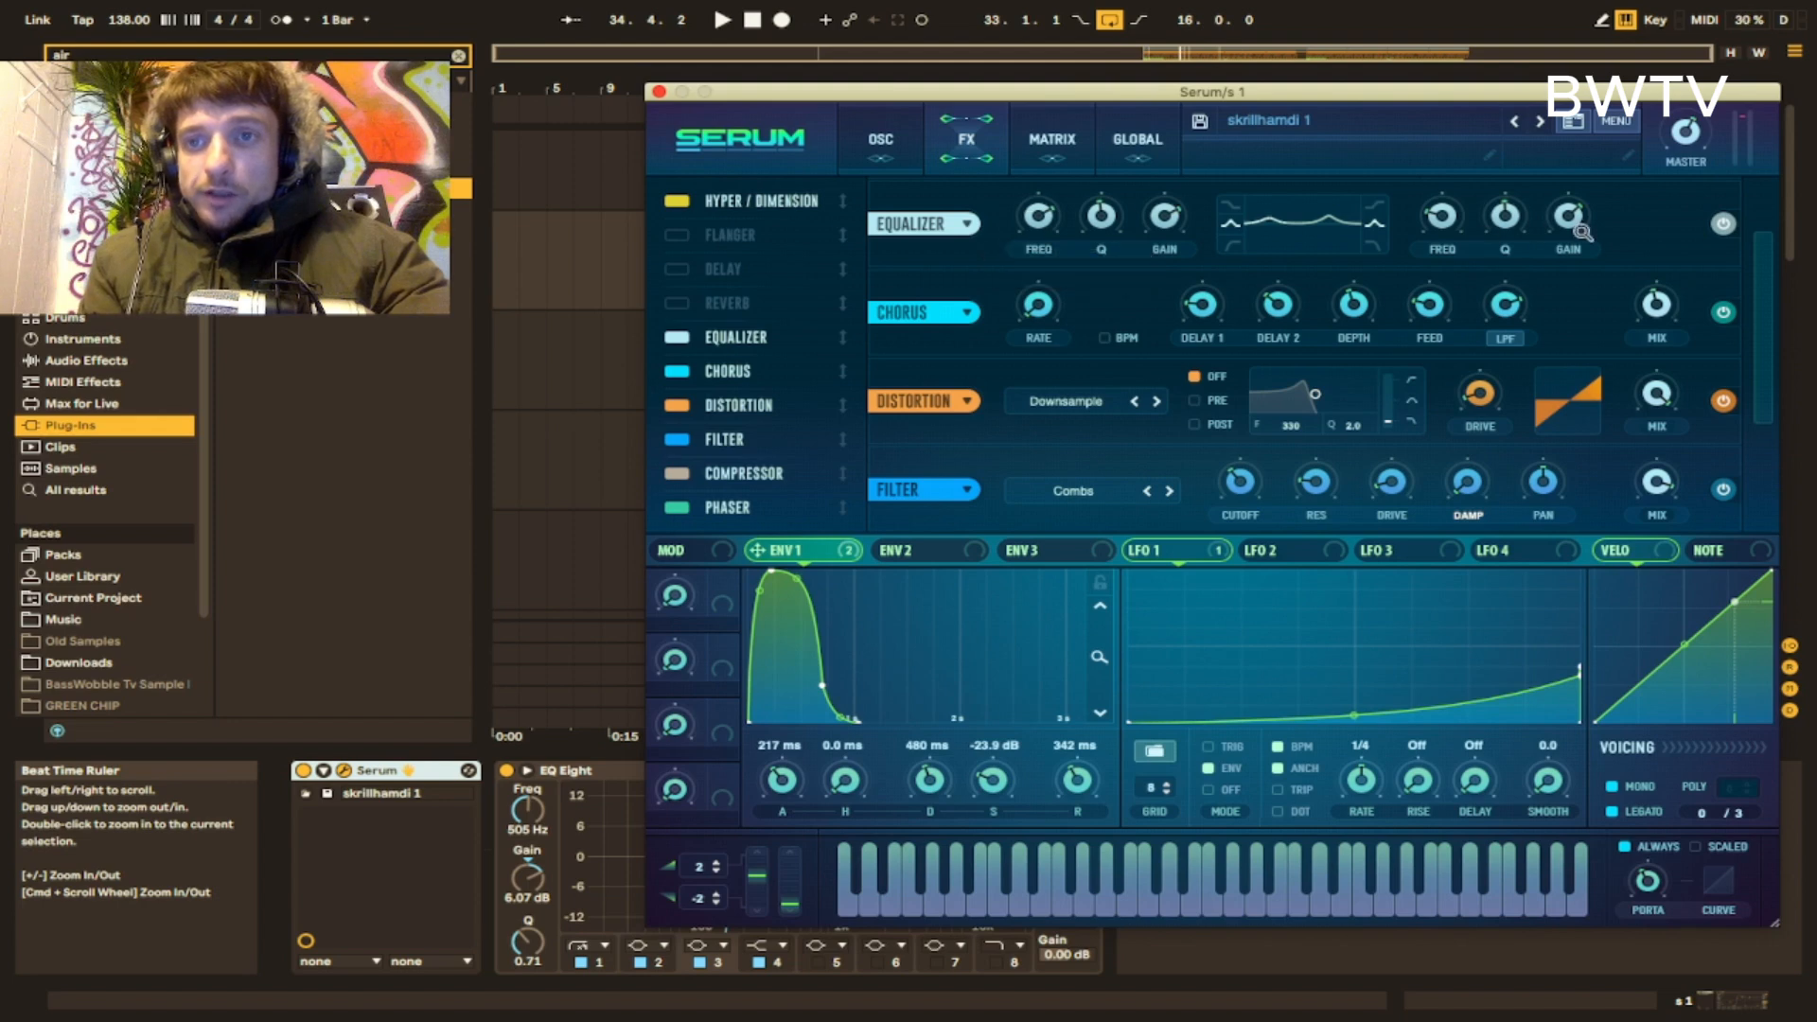
{"action": "mouse_move", "coordinate": [1446, 228]}
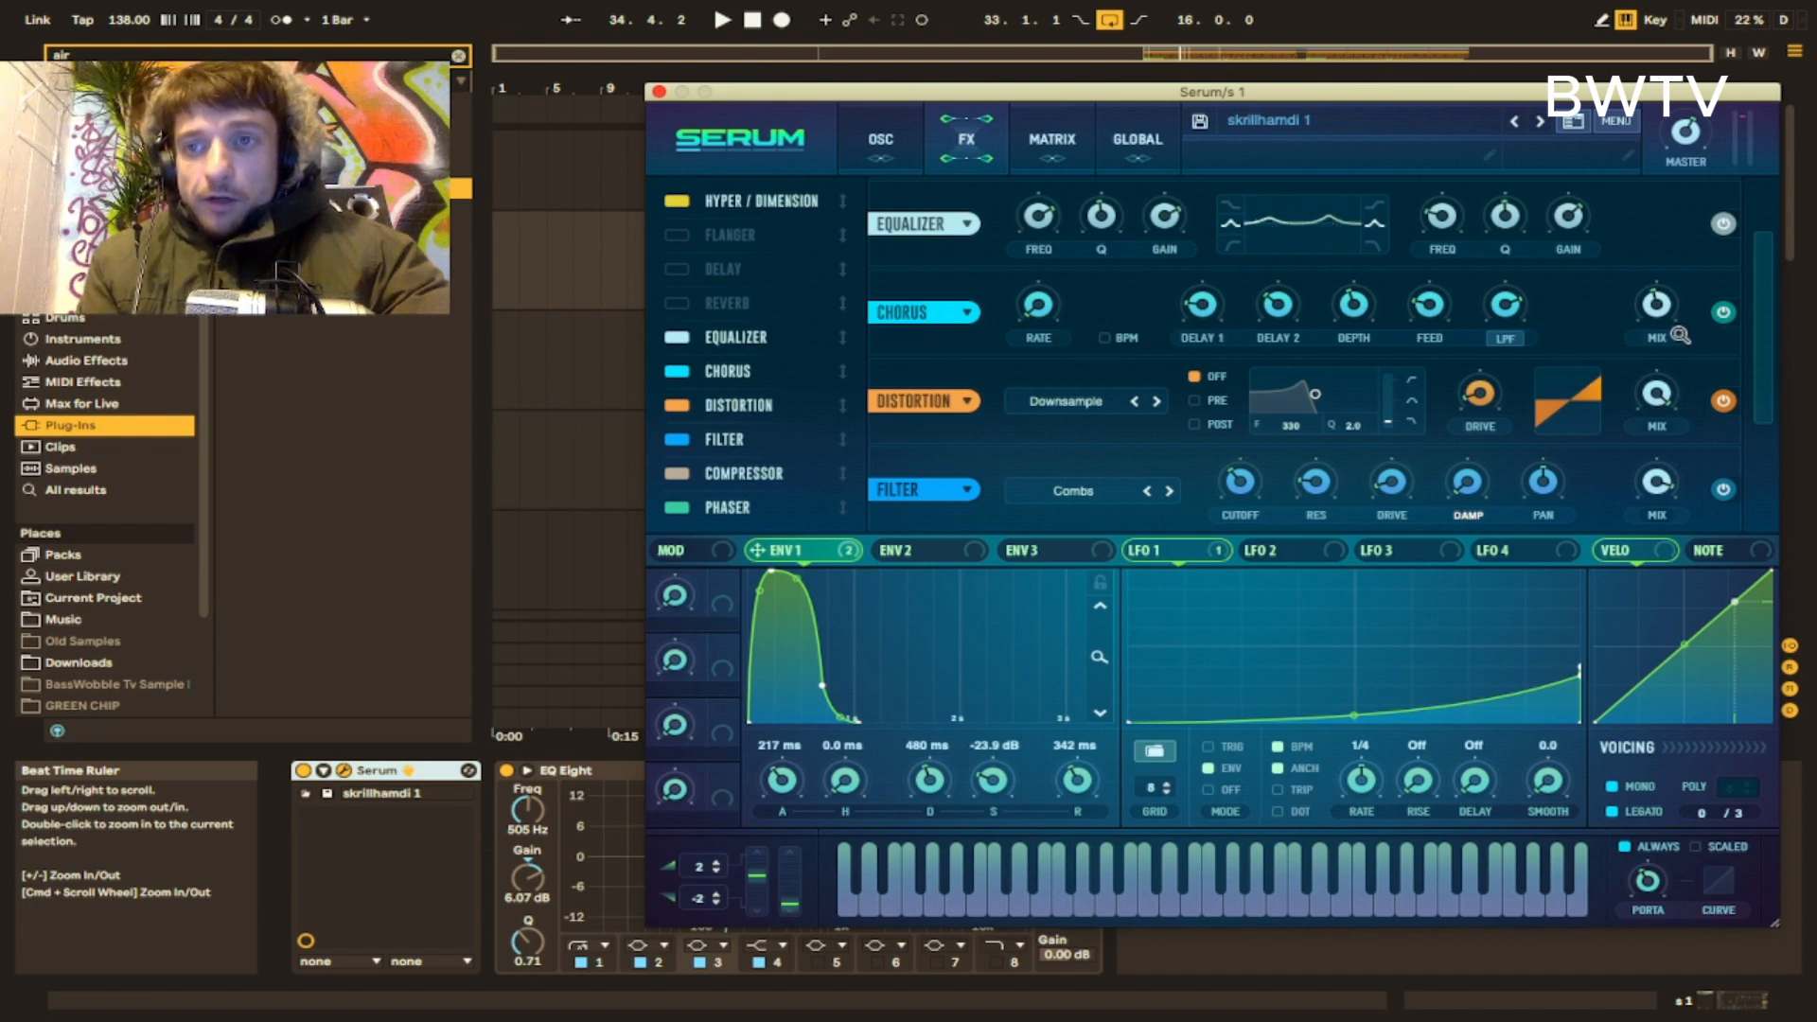
{"action": "scroll", "coordinate": [1765, 274], "scroll_direction": "down", "scroll_amount": 1}
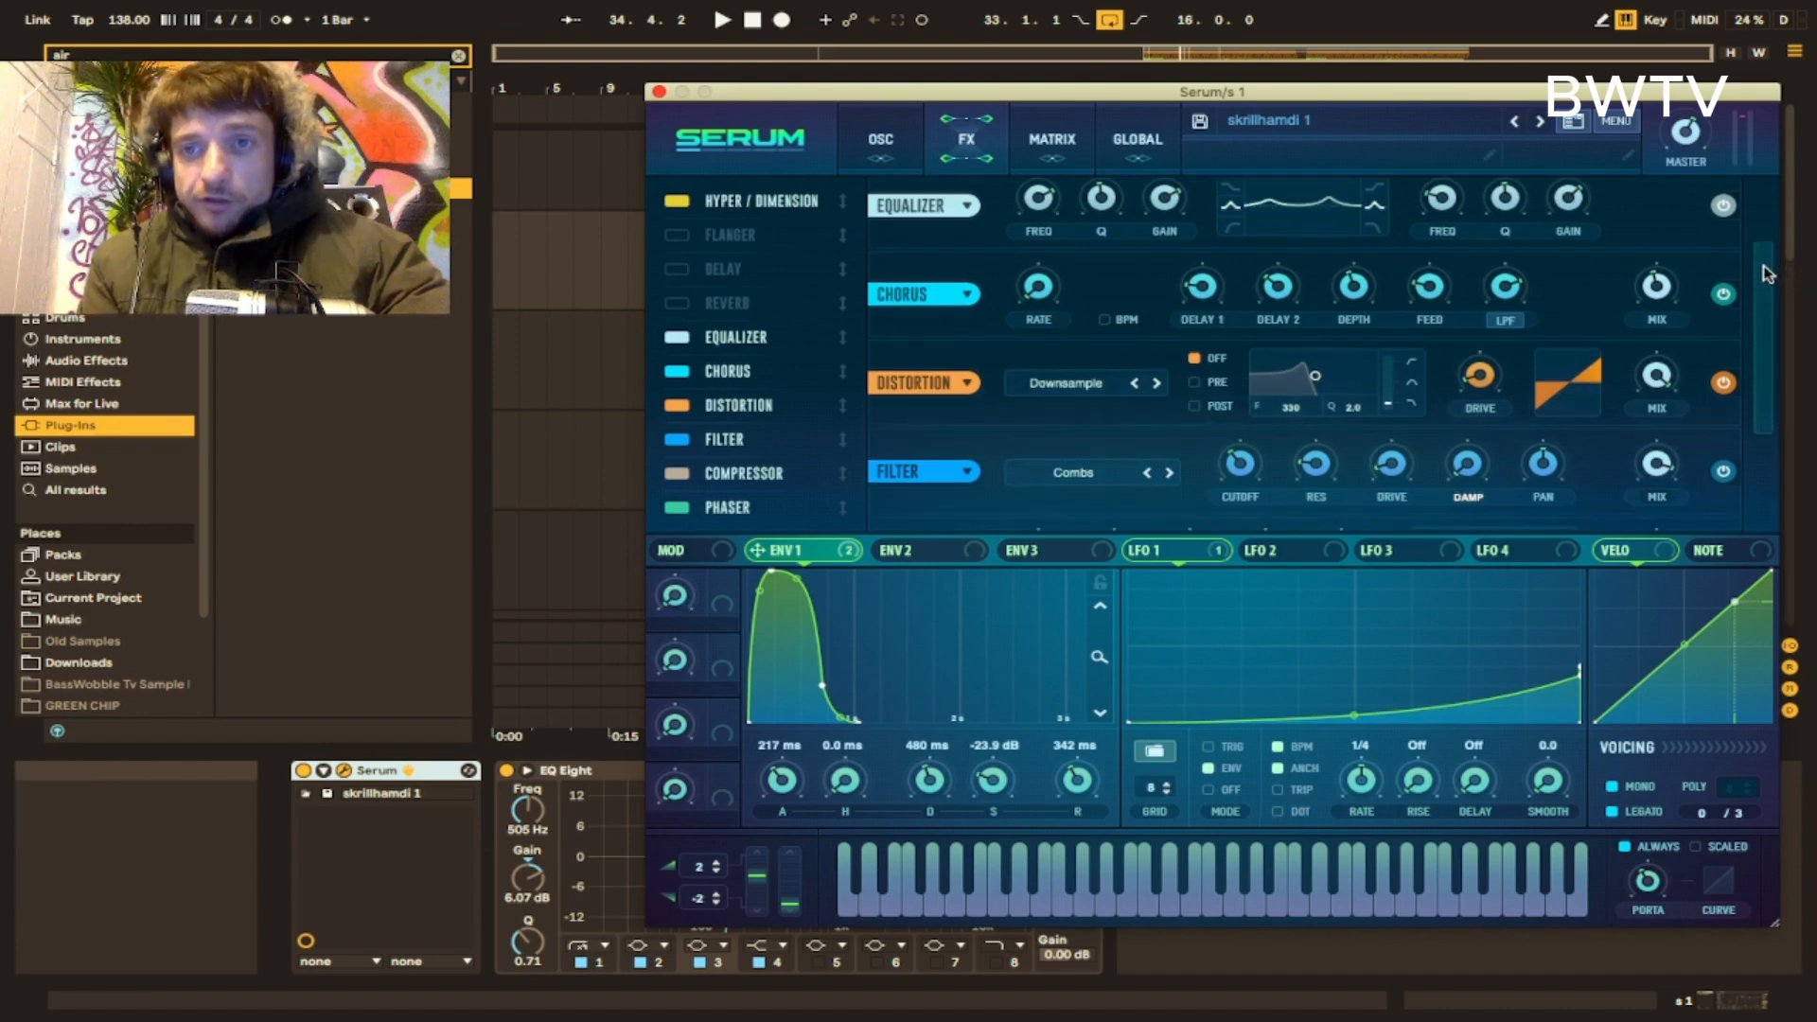
{"action": "scroll", "coordinate": [1765, 275], "scroll_direction": "down", "scroll_amount": 4}
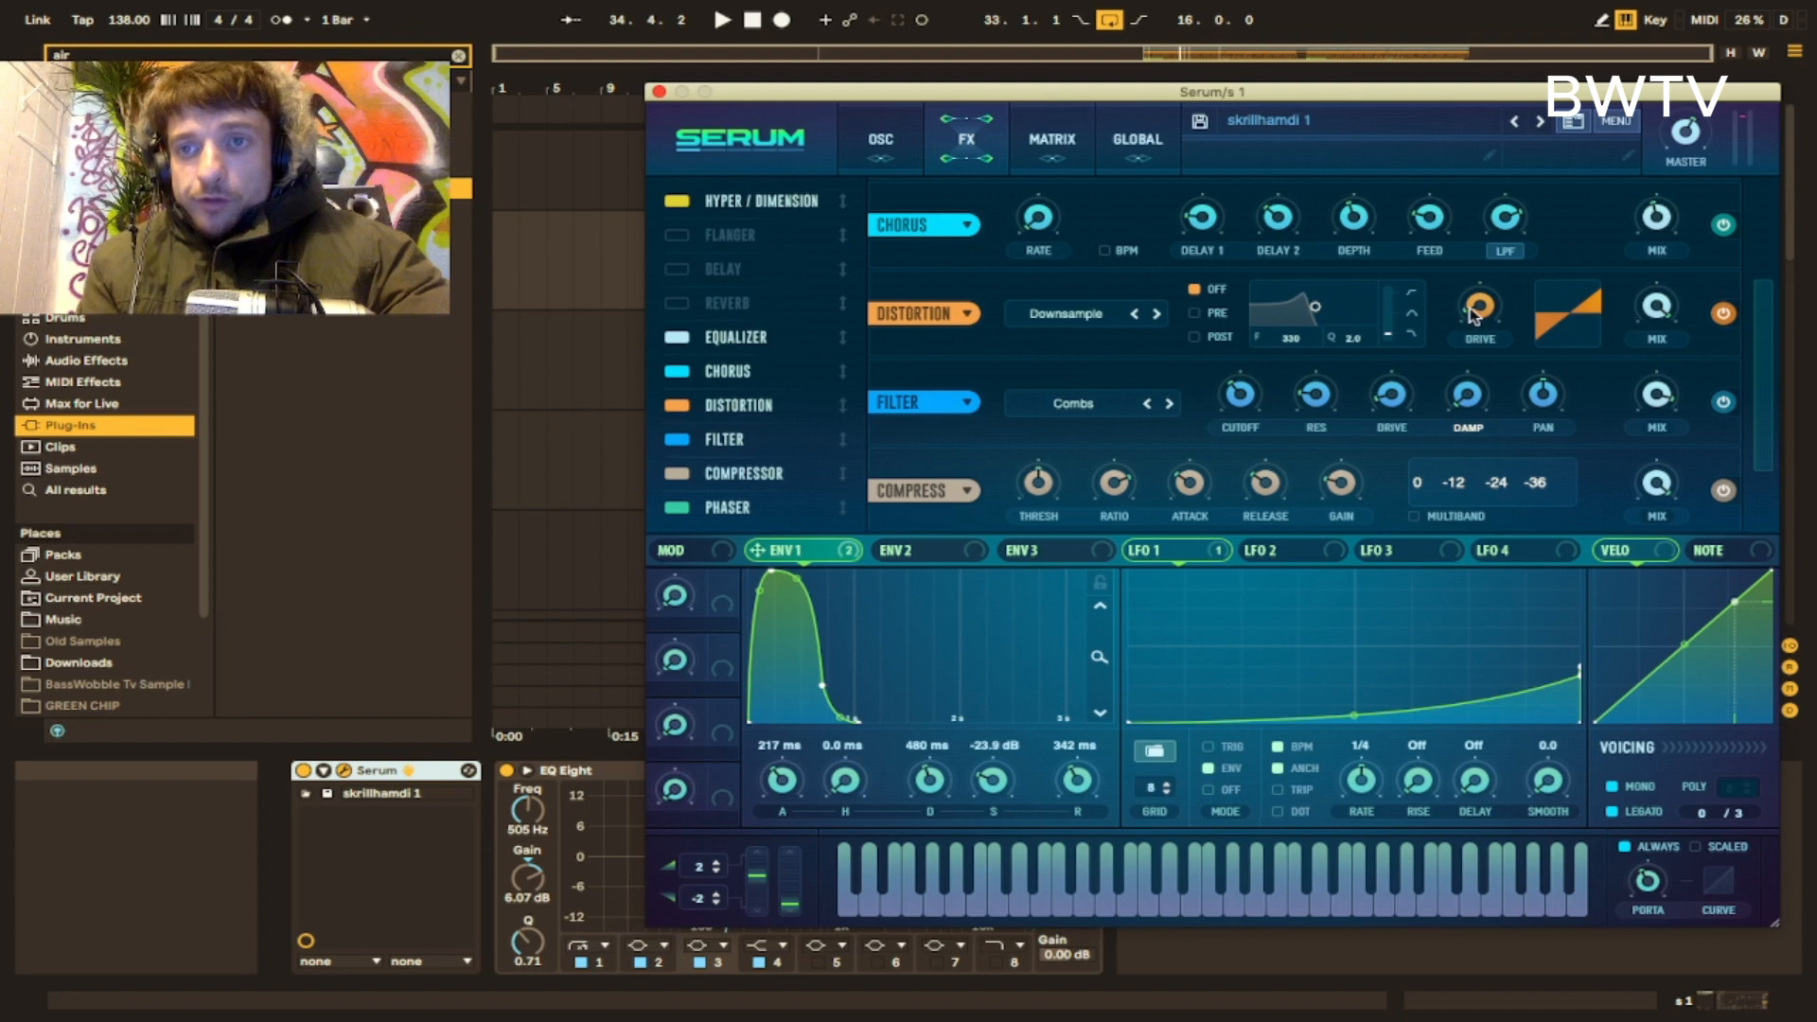
{"action": "scroll", "coordinate": [1752, 413], "scroll_direction": "down", "scroll_amount": 5}
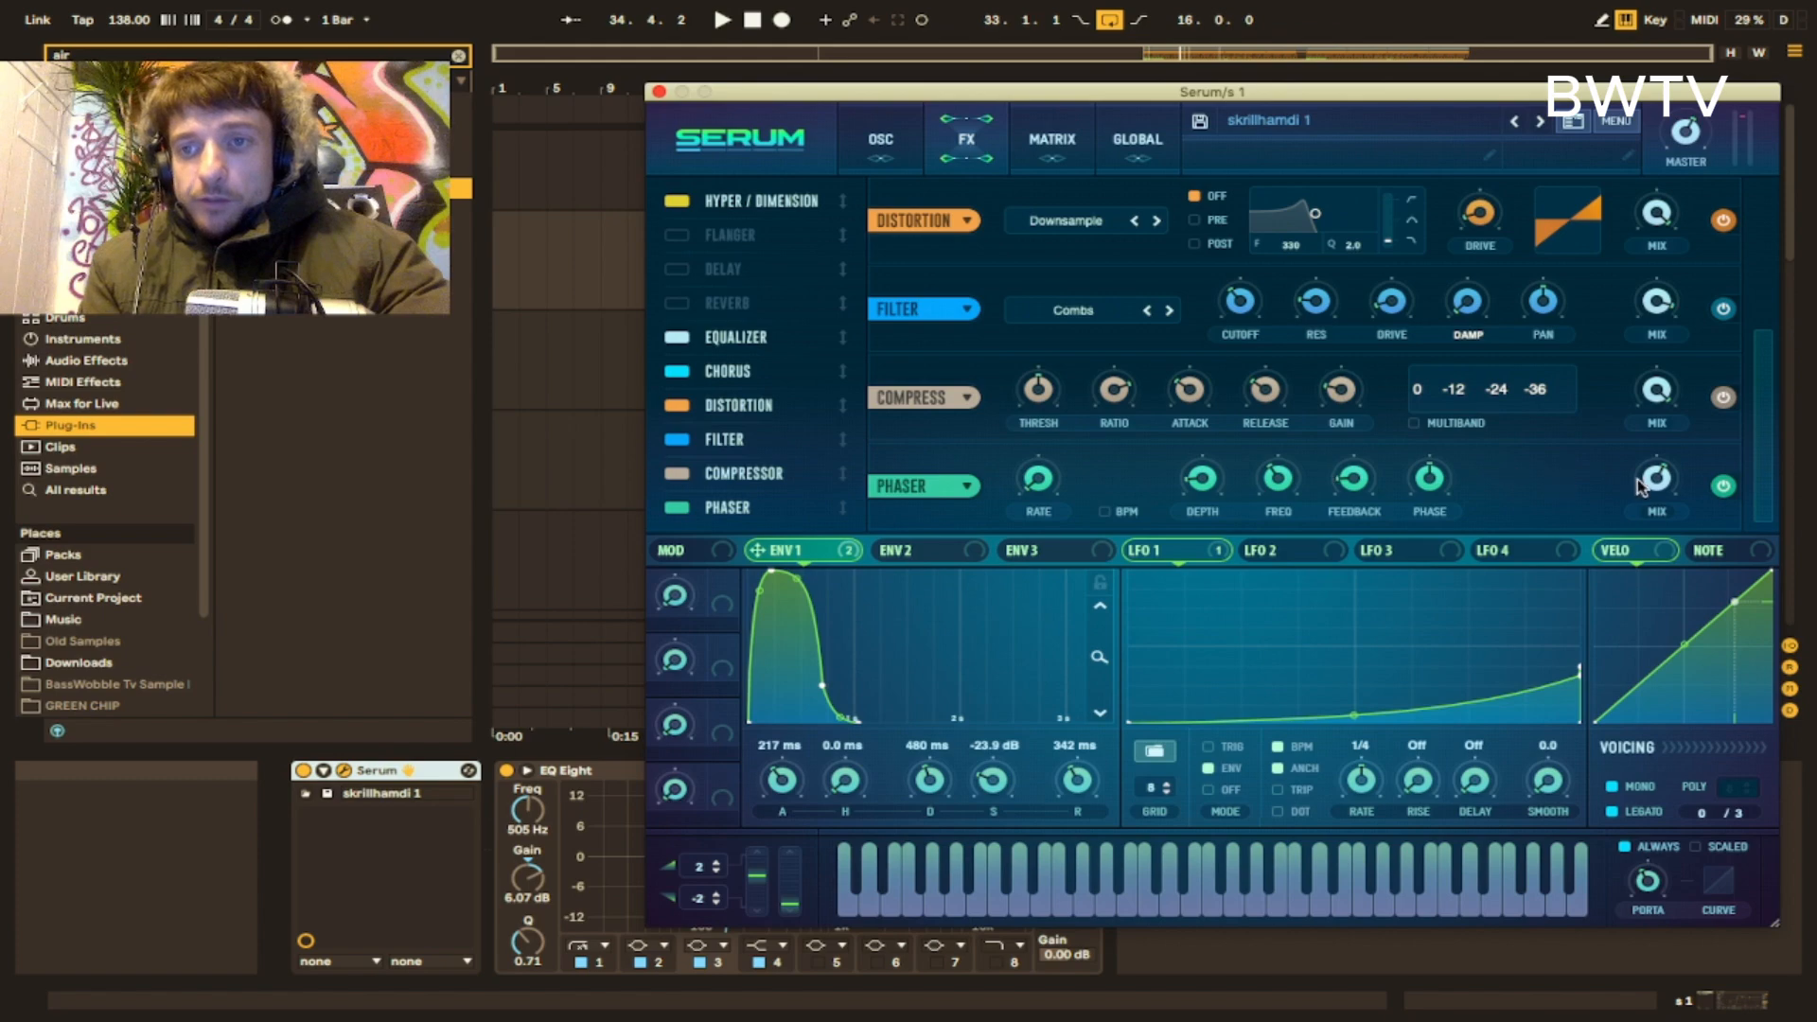
{"action": "scroll", "coordinate": [1759, 461], "scroll_direction": "up", "scroll_amount": 5}
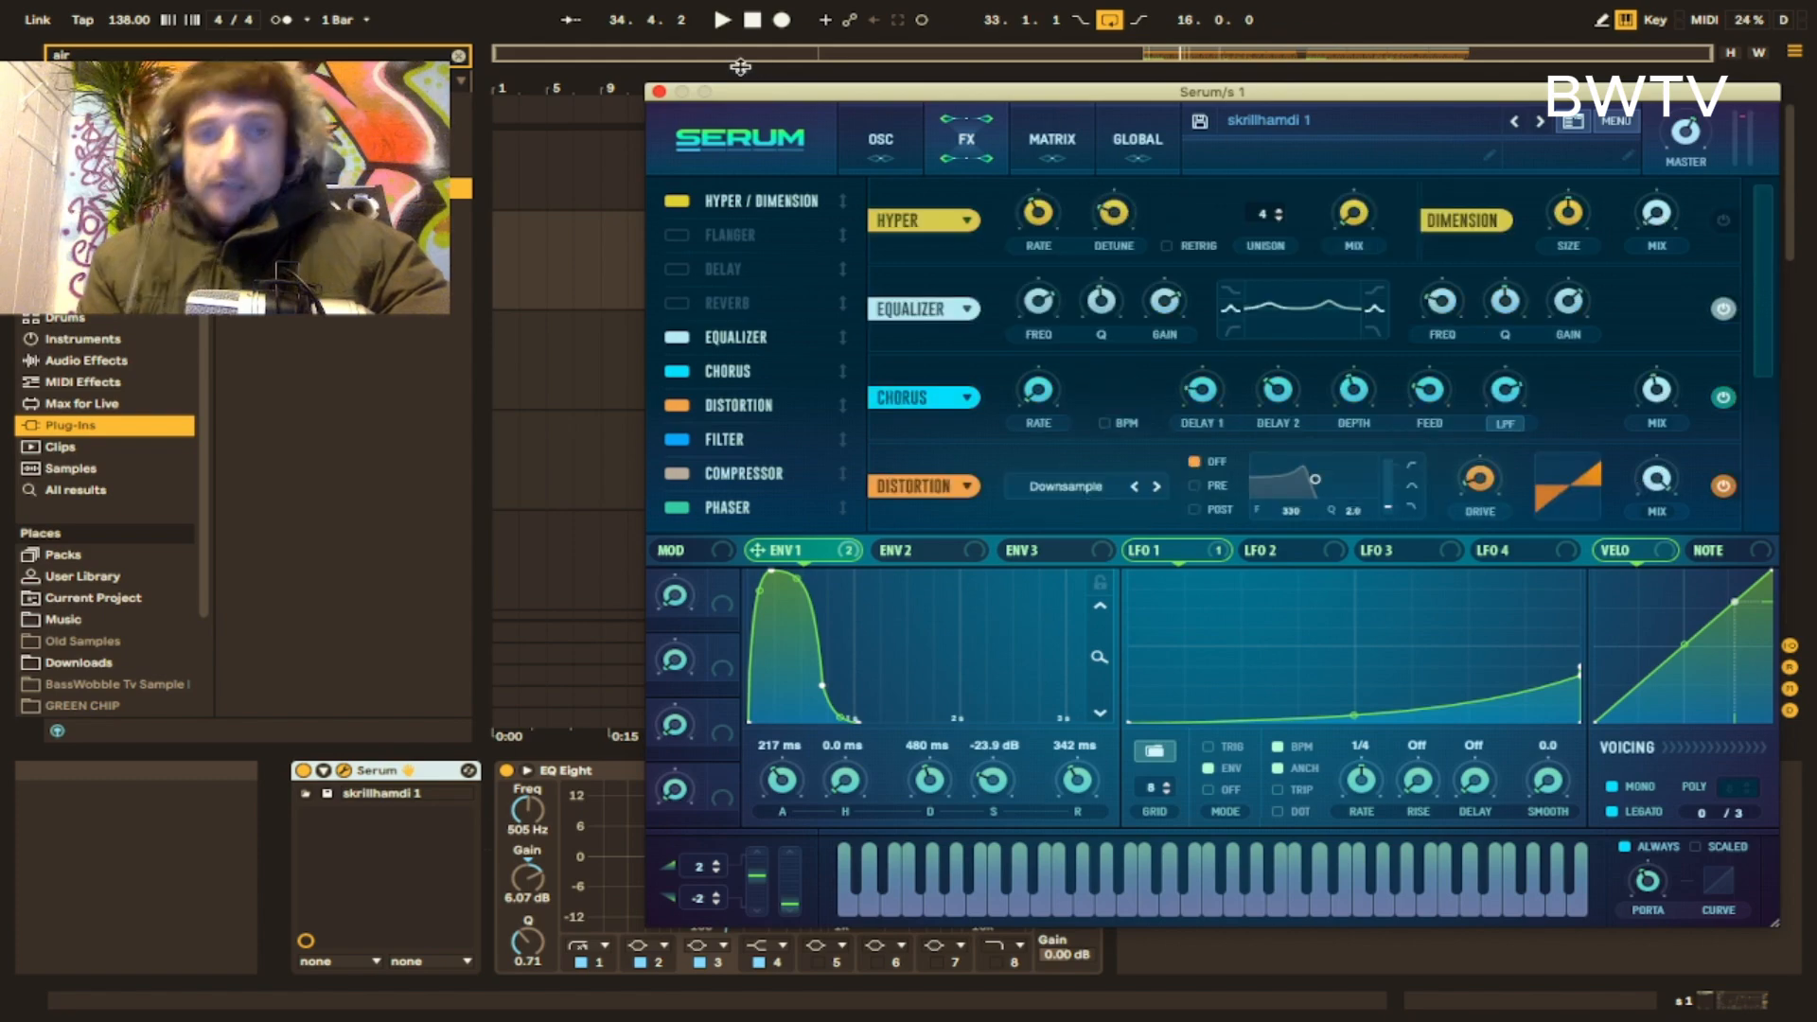
{"action": "key", "text": "super+alt+p"}
- Select the first s 2 clip, inspect the track's MBitFun settings and close the plug-in
{"action": "left_click", "coordinate": [1054, 357]}
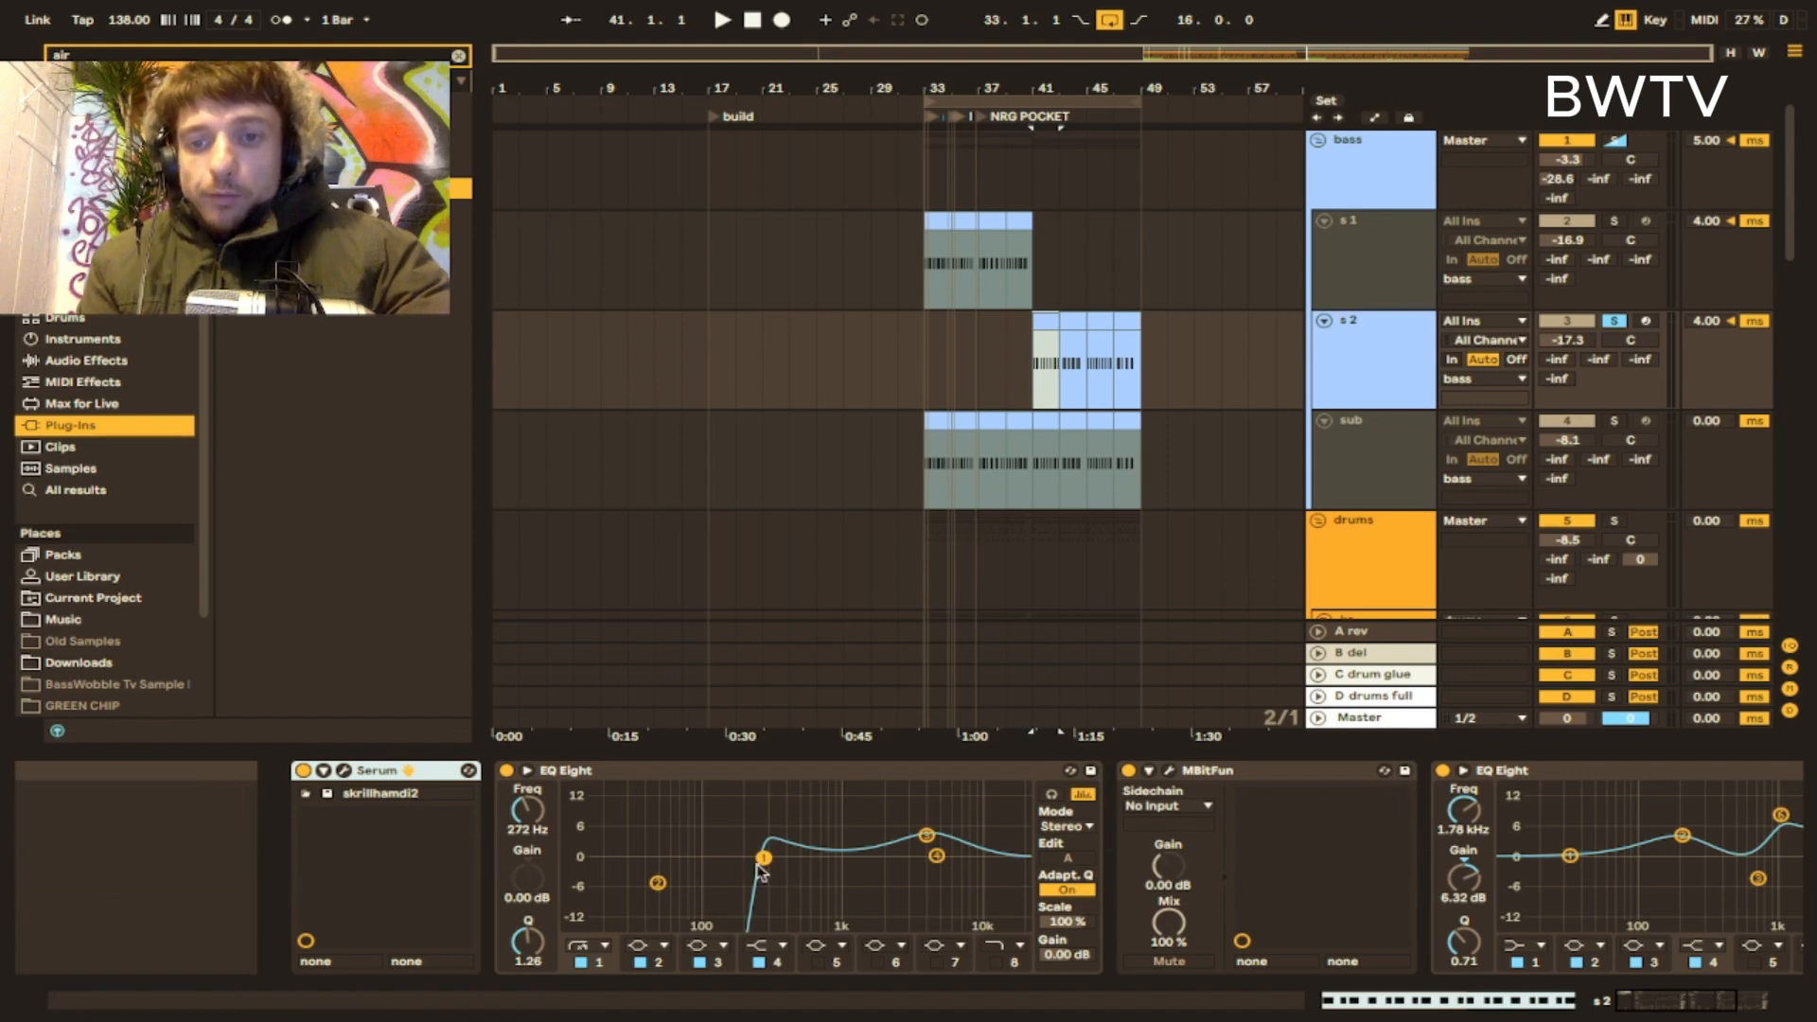
{"action": "left_click", "coordinate": [1169, 770]}
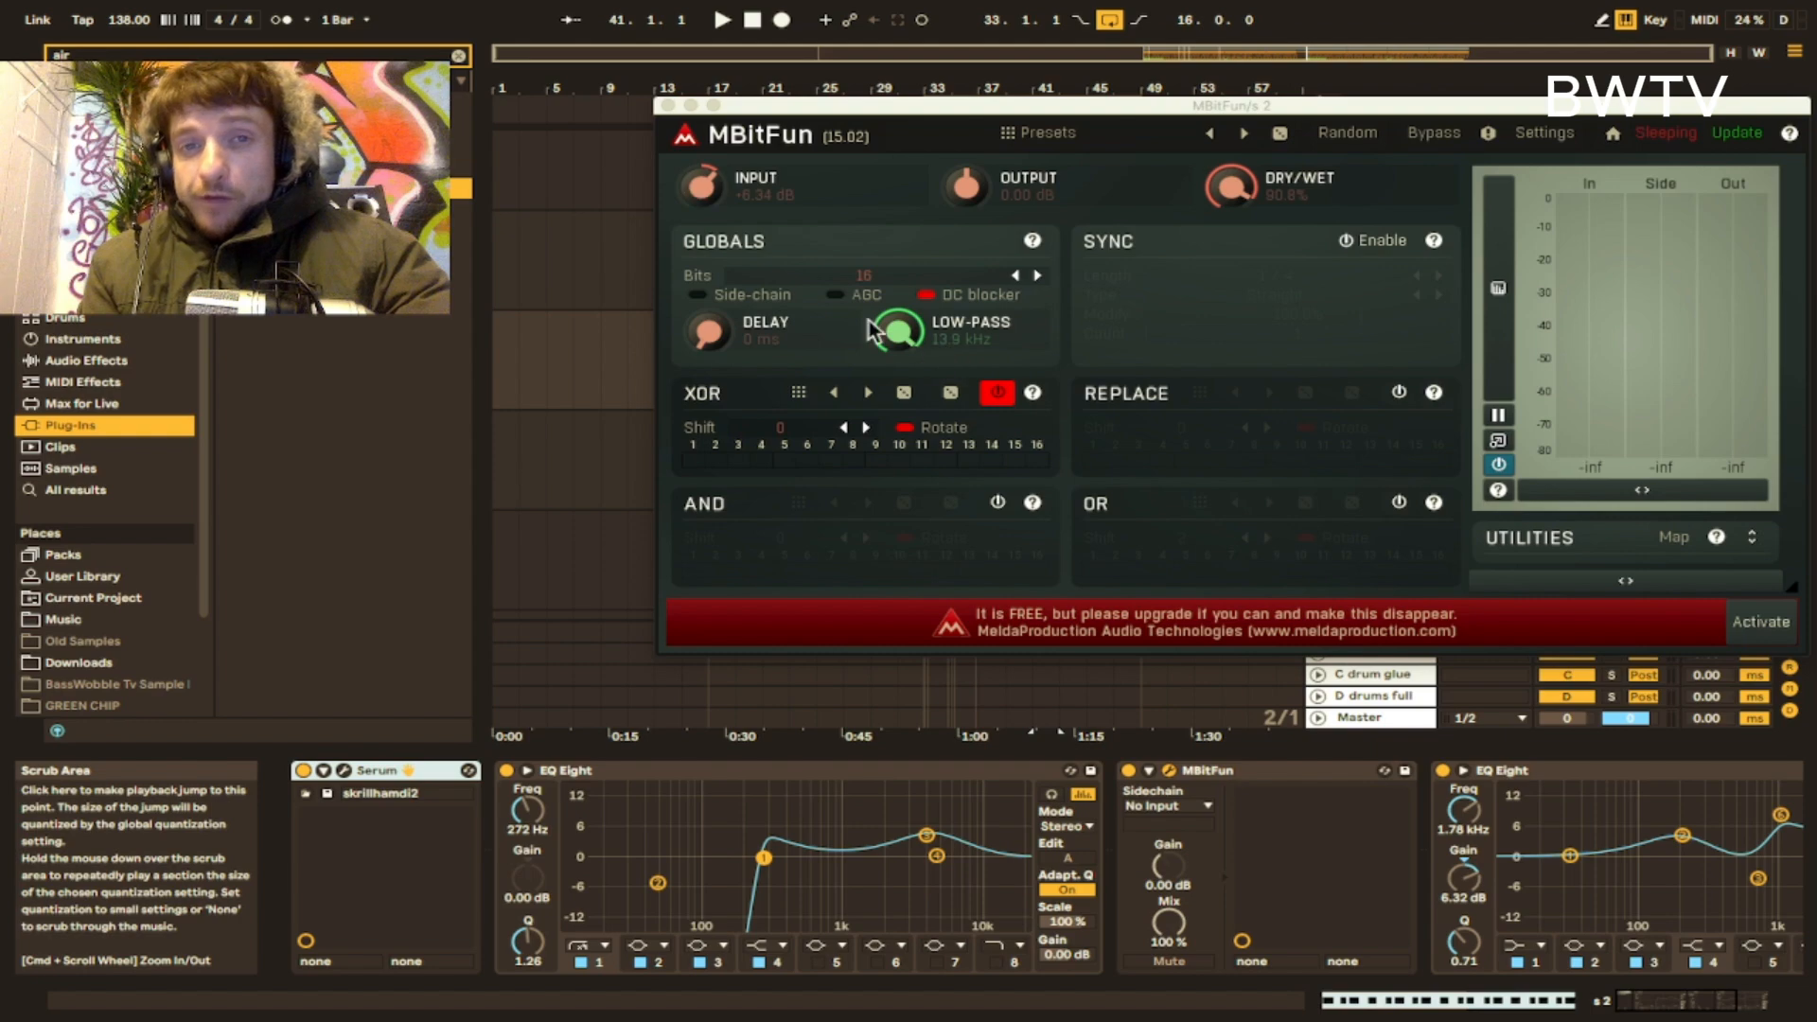
{"action": "left_click", "coordinate": [667, 106]}
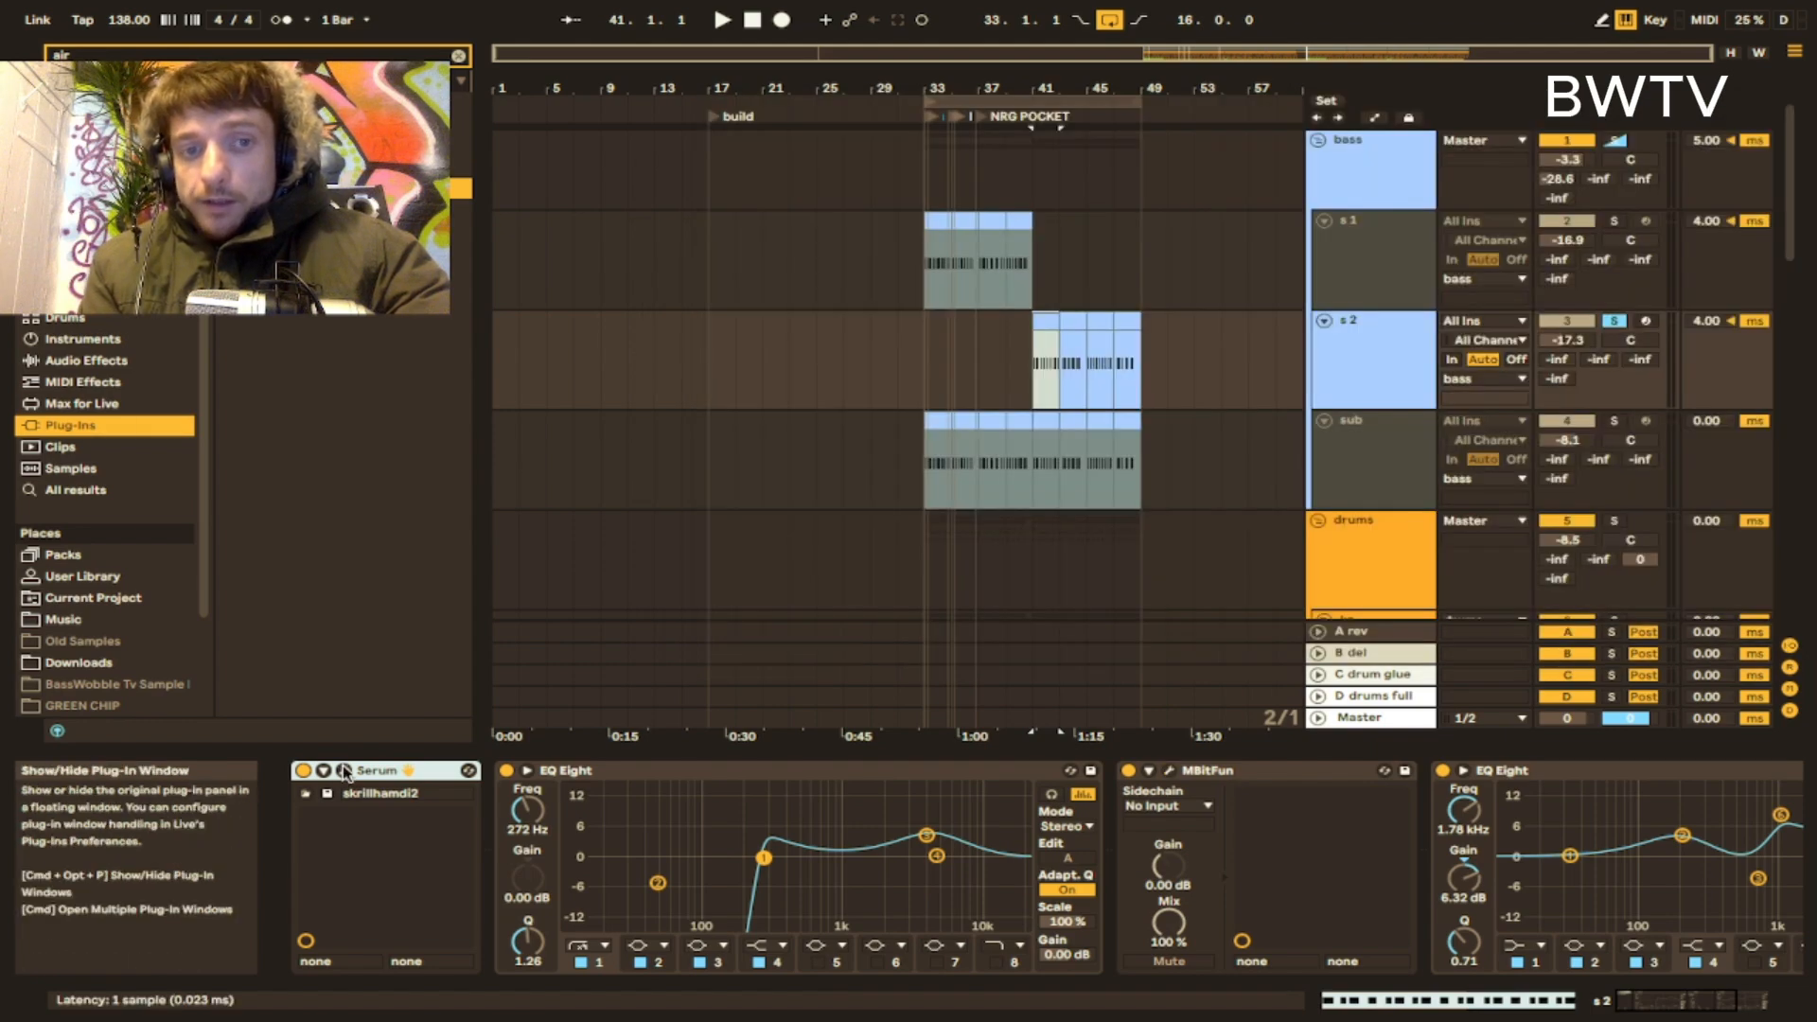
- Open Serum on the s 2 track and examine its modulation matrix, including the LFO 1 to Mast.Tun routing
{"action": "left_click", "coordinate": [343, 771]}
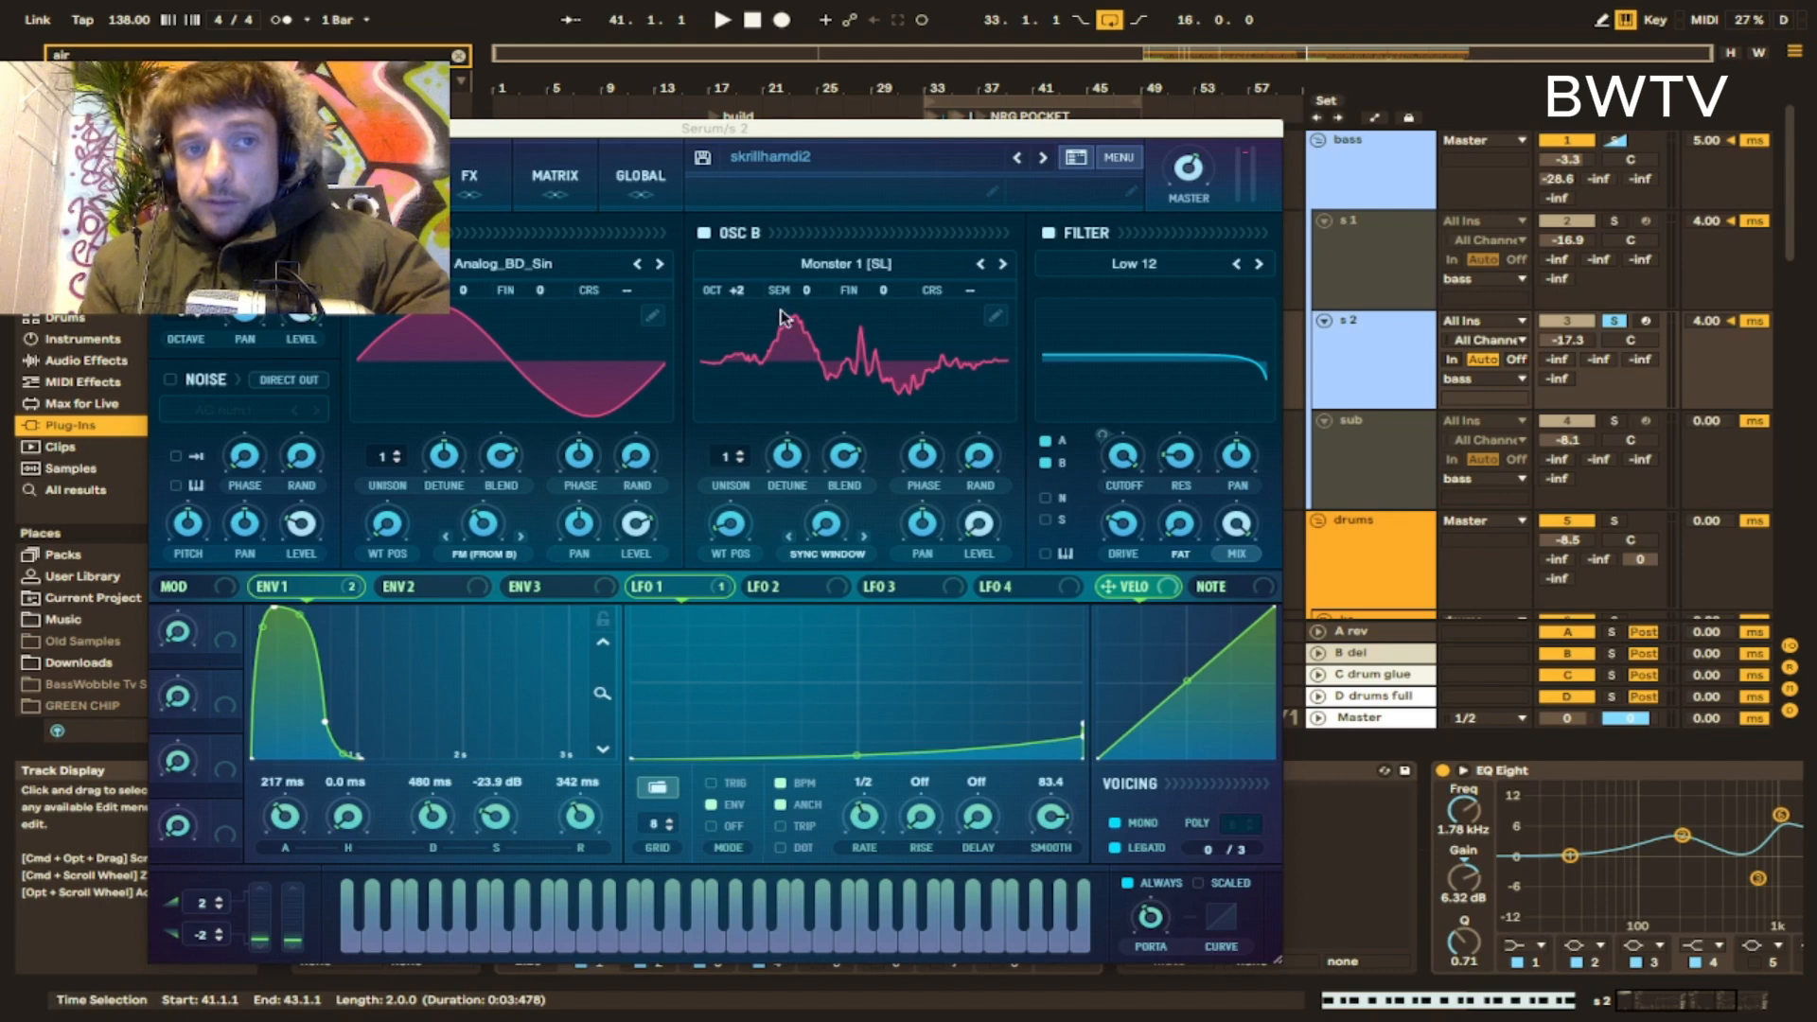
{"action": "left_click", "coordinate": [543, 173]}
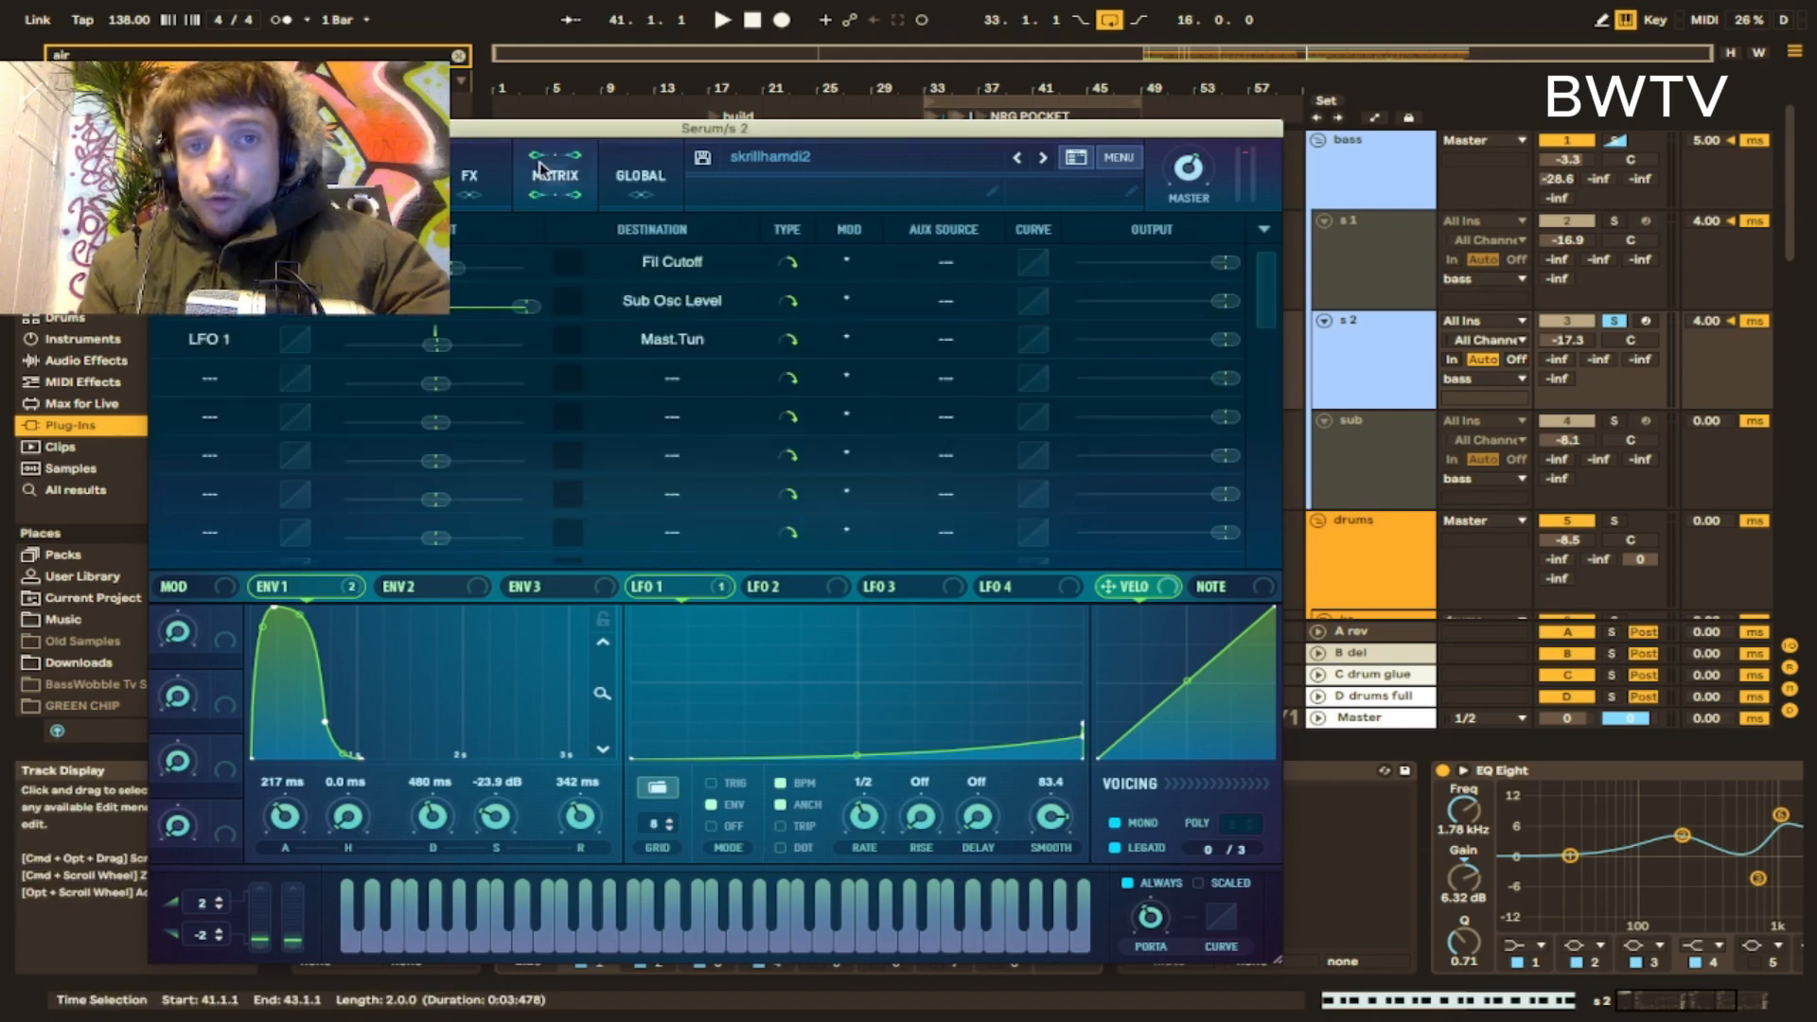
{"action": "left_click", "coordinate": [435, 348]}
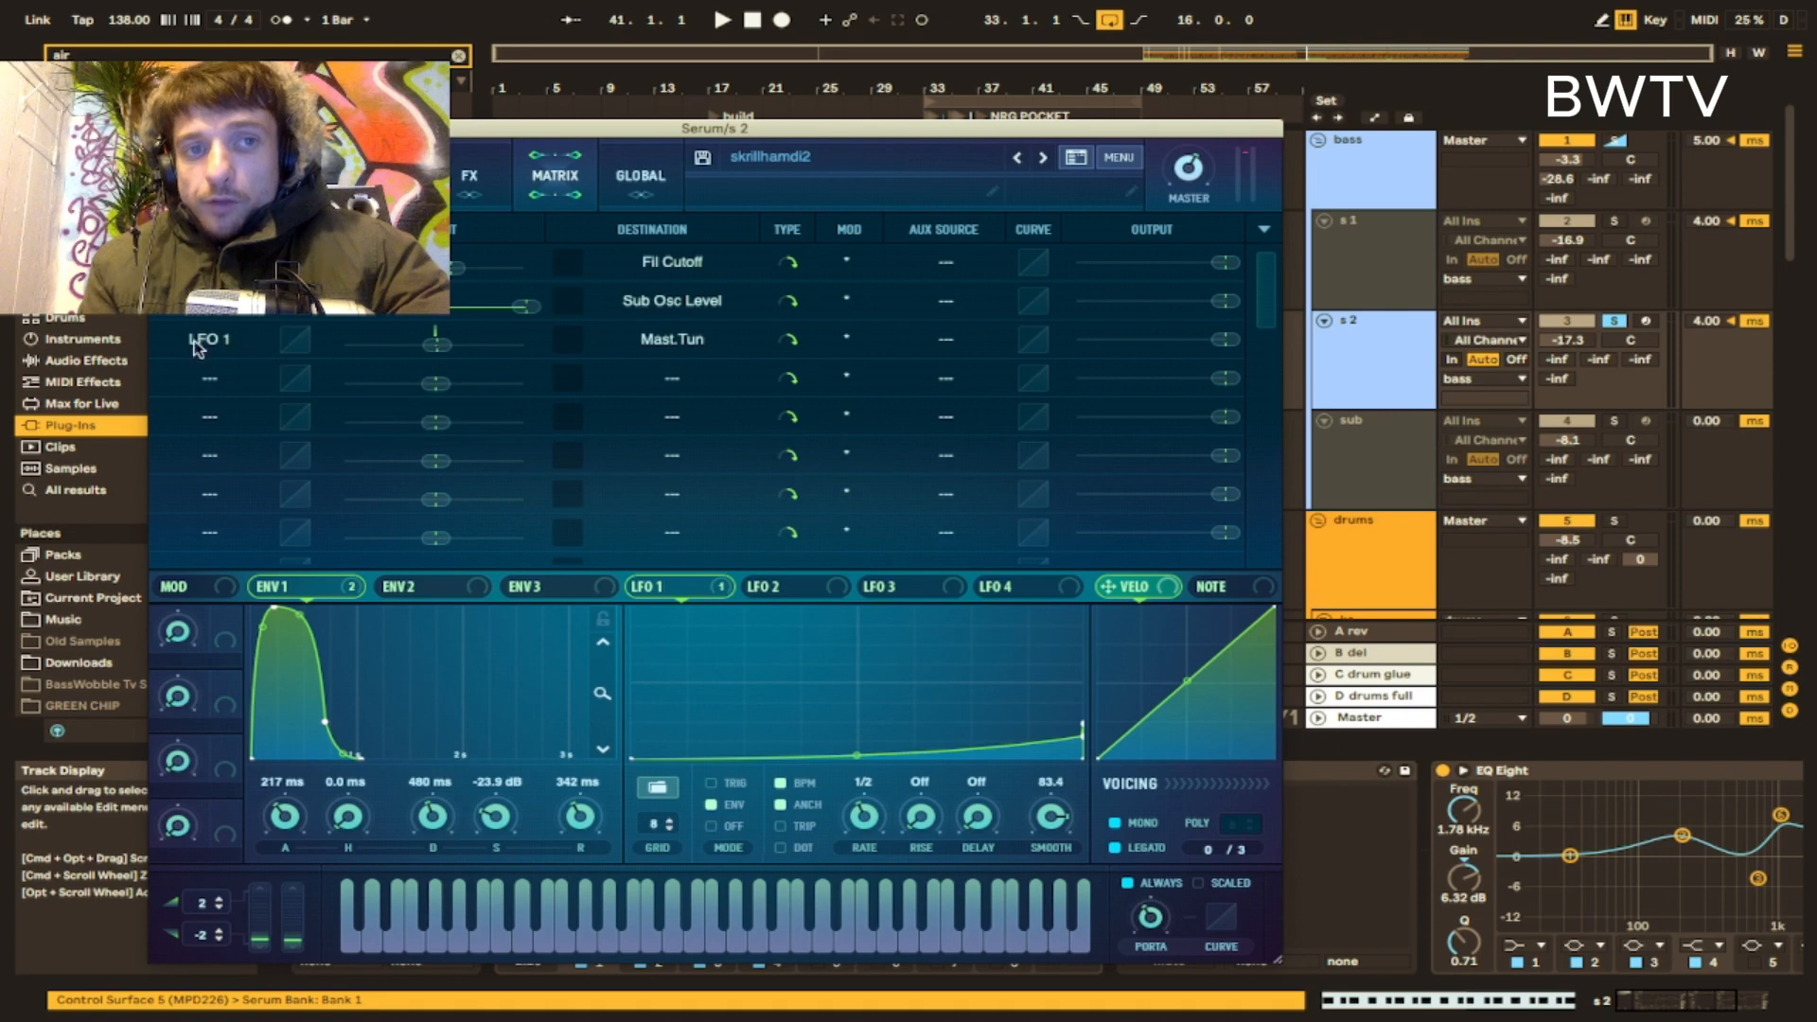
- Examine the effects rack of the s 2 Serum patch down to the Phaser, including the filter cutoff, and hide the plug-in window
{"action": "left_click", "coordinate": [472, 178]}
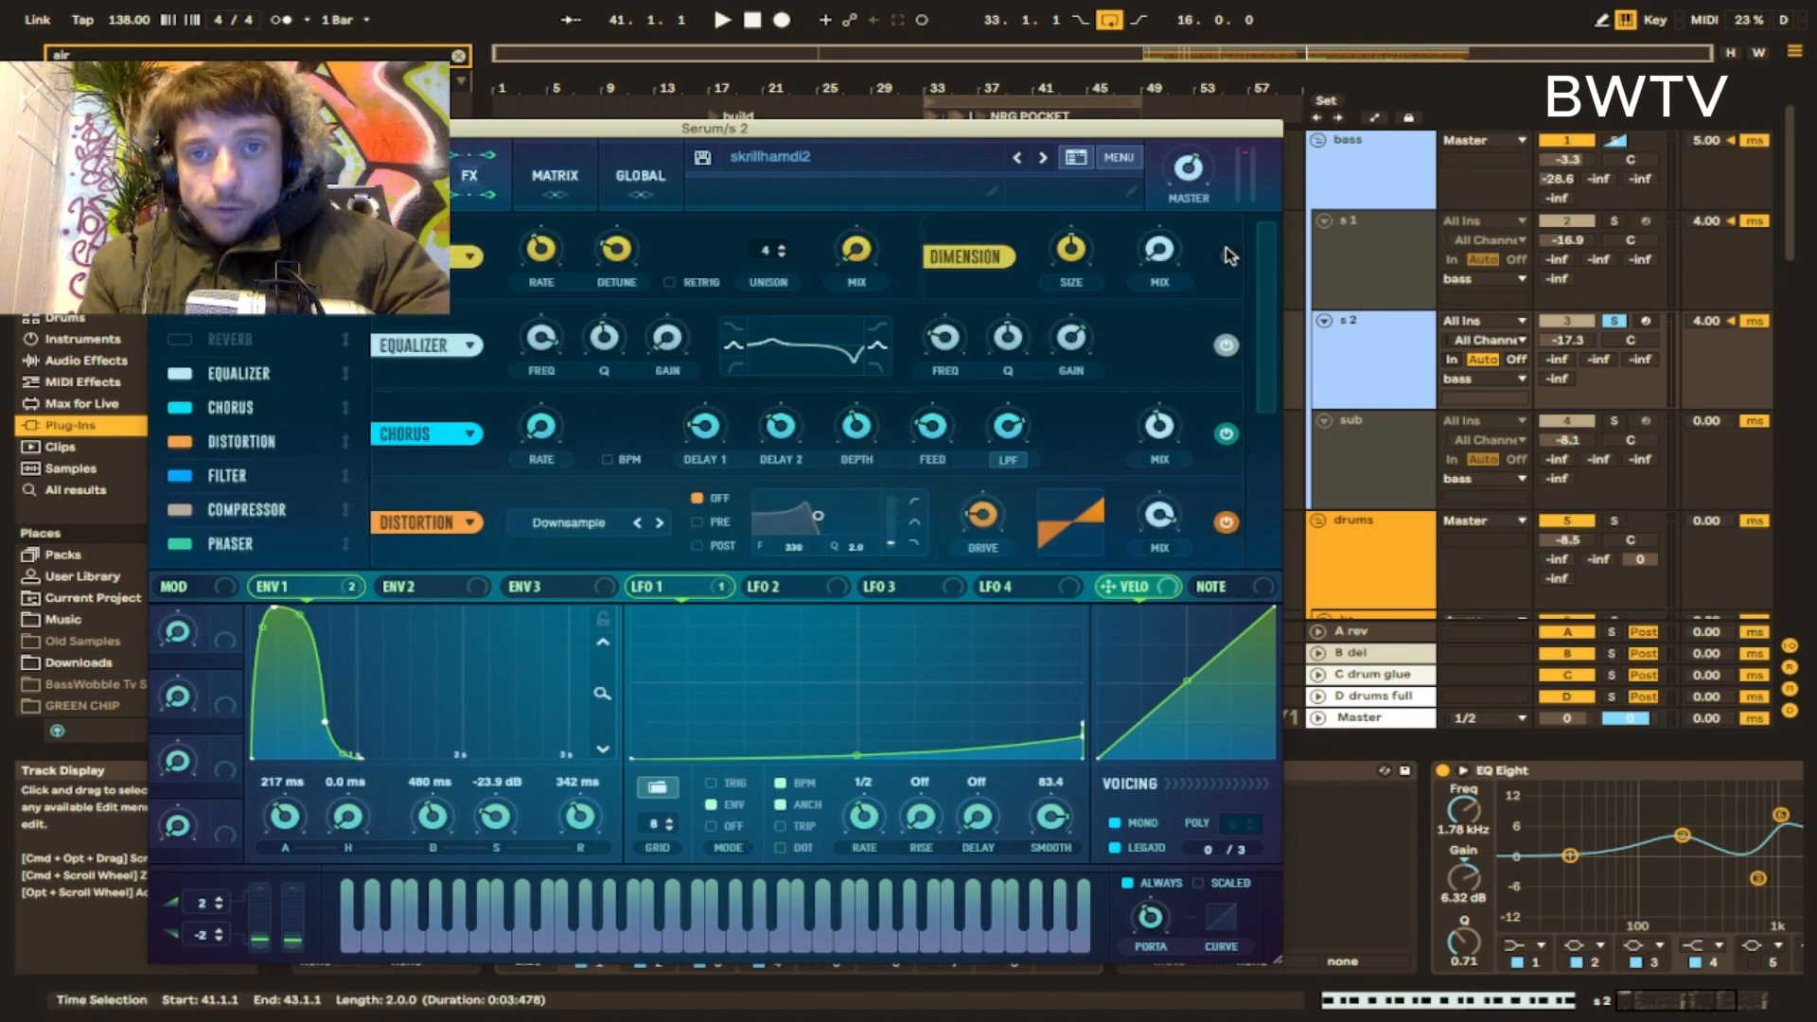
{"action": "left_click_drag", "start_coordinate": [1270, 261], "coordinate": [1271, 300]}
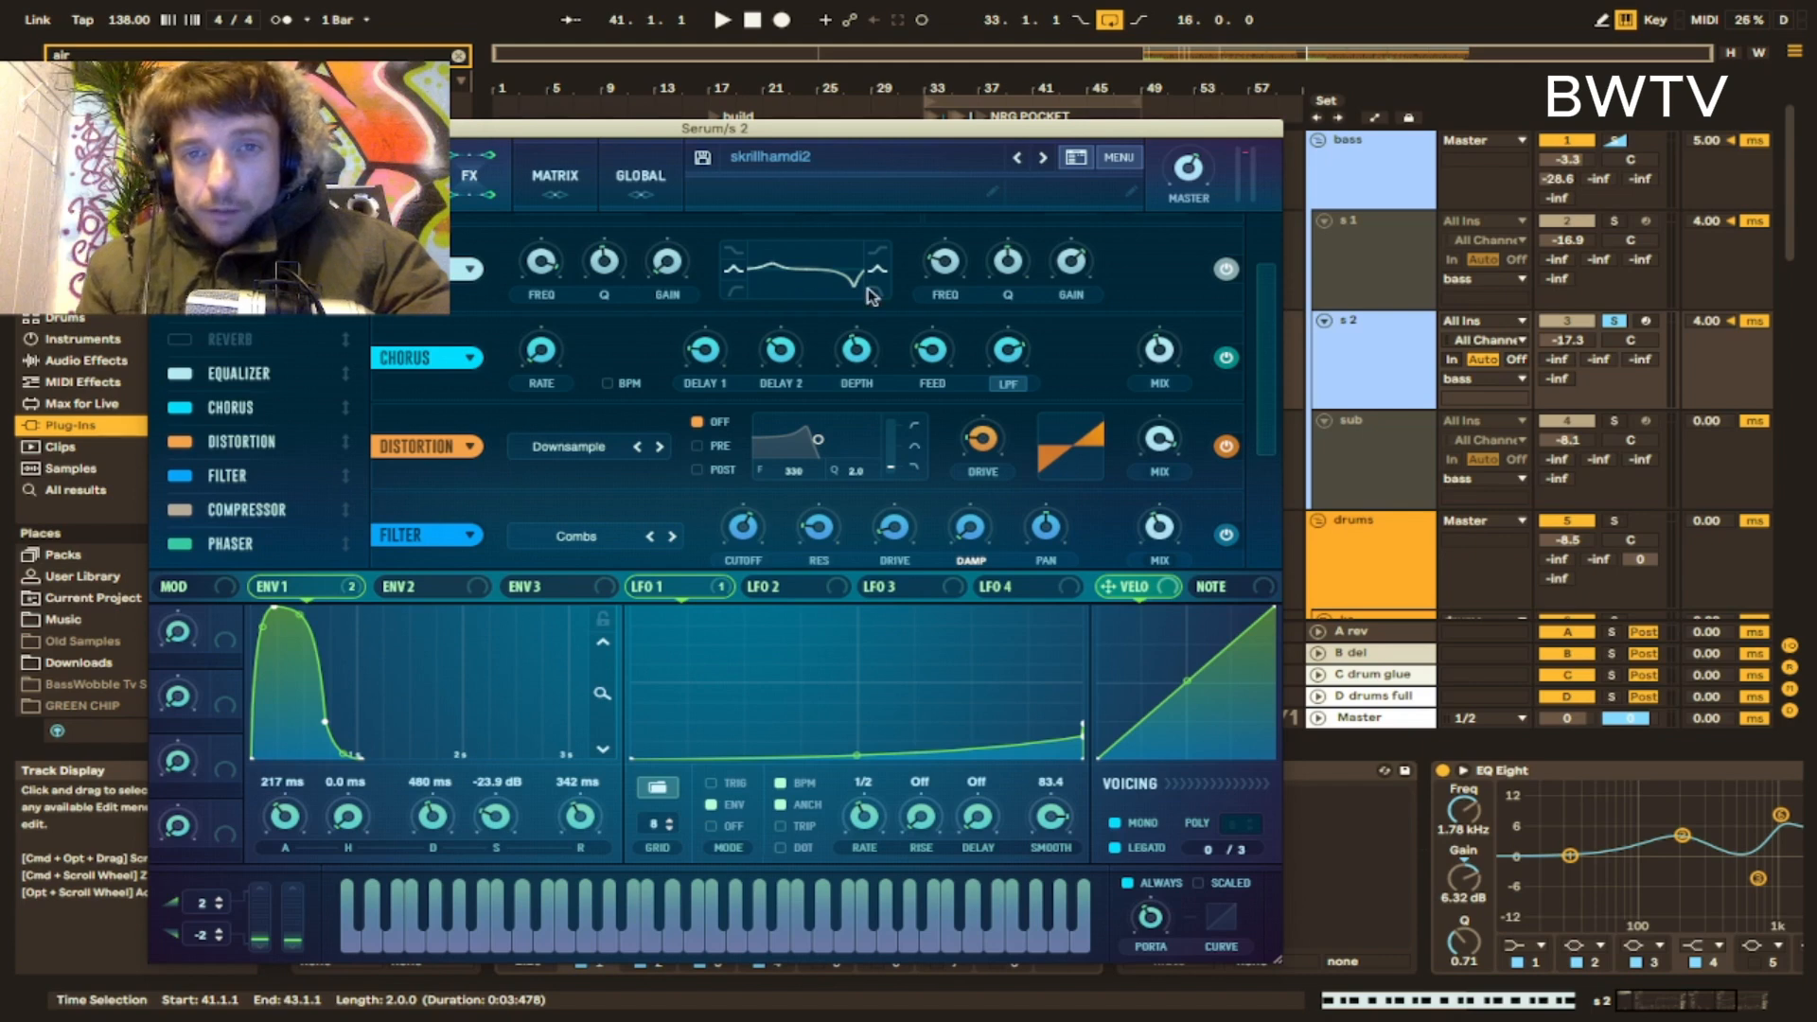
{"action": "left_click_drag", "start_coordinate": [1259, 379], "coordinate": [1258, 451]}
{"action": "mouse_move", "coordinate": [746, 428]}
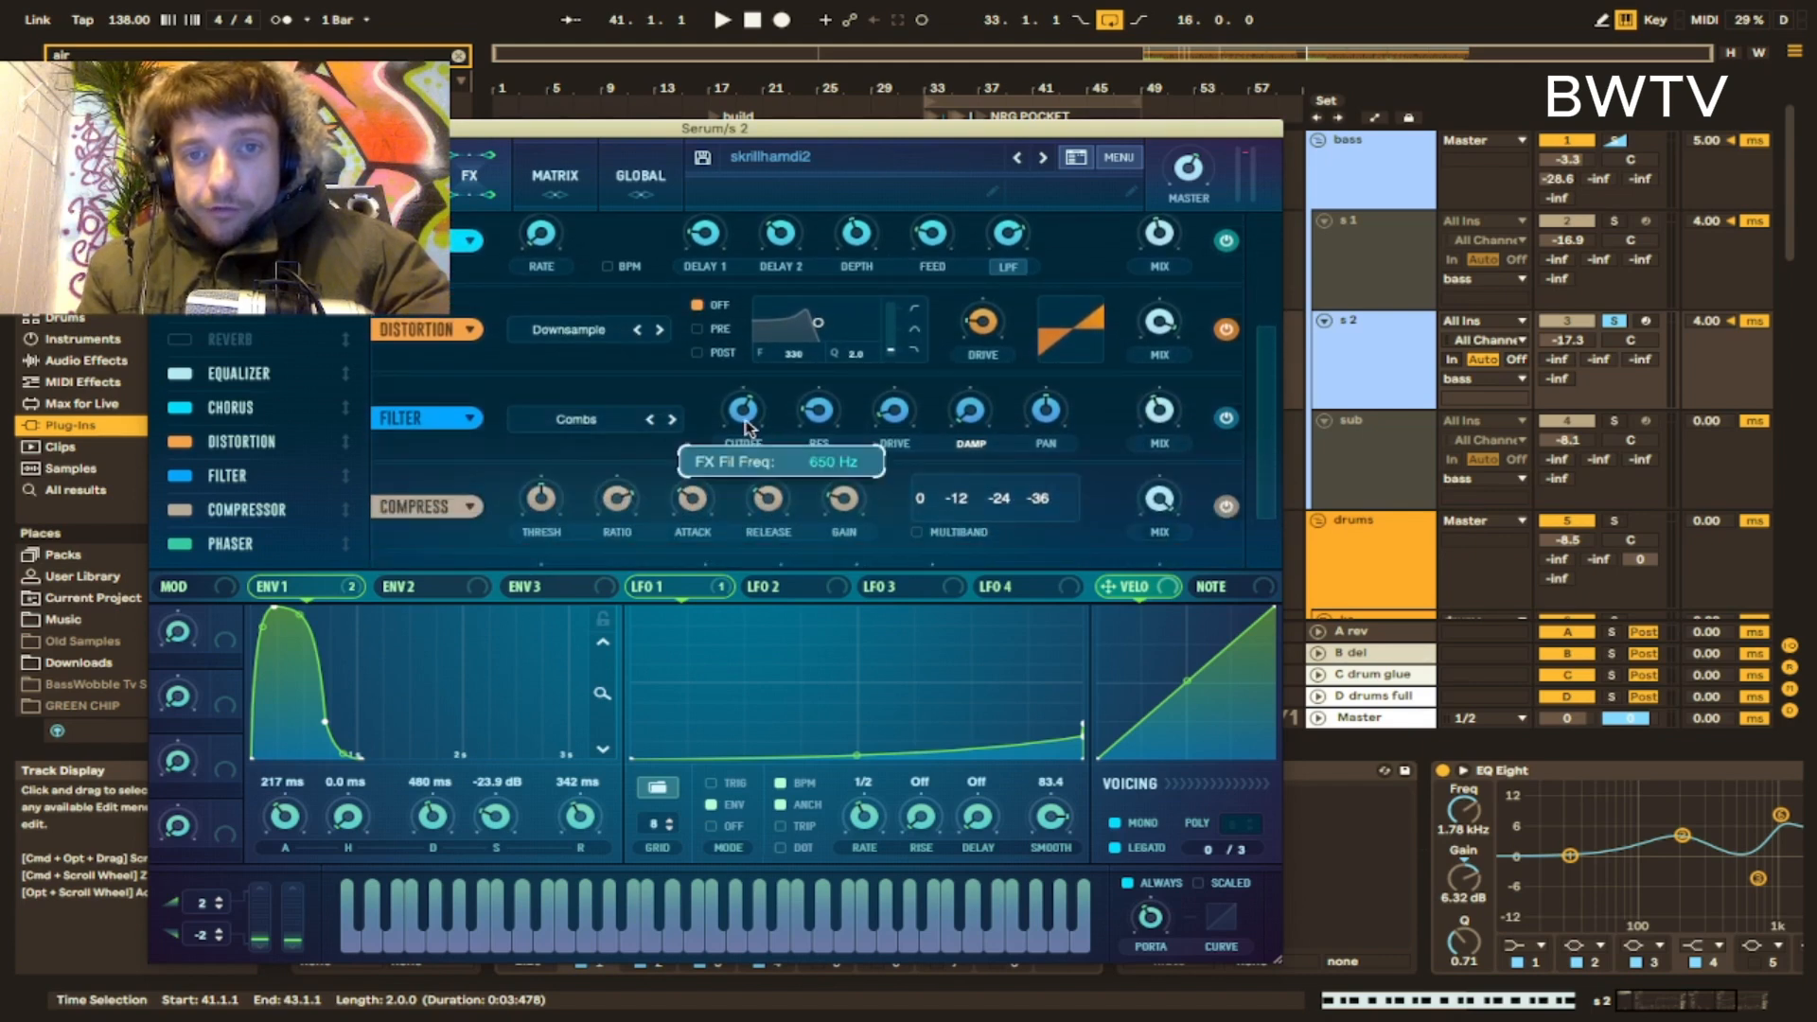
{"action": "scroll", "coordinate": [1156, 379], "scroll_direction": "down", "scroll_amount": 1}
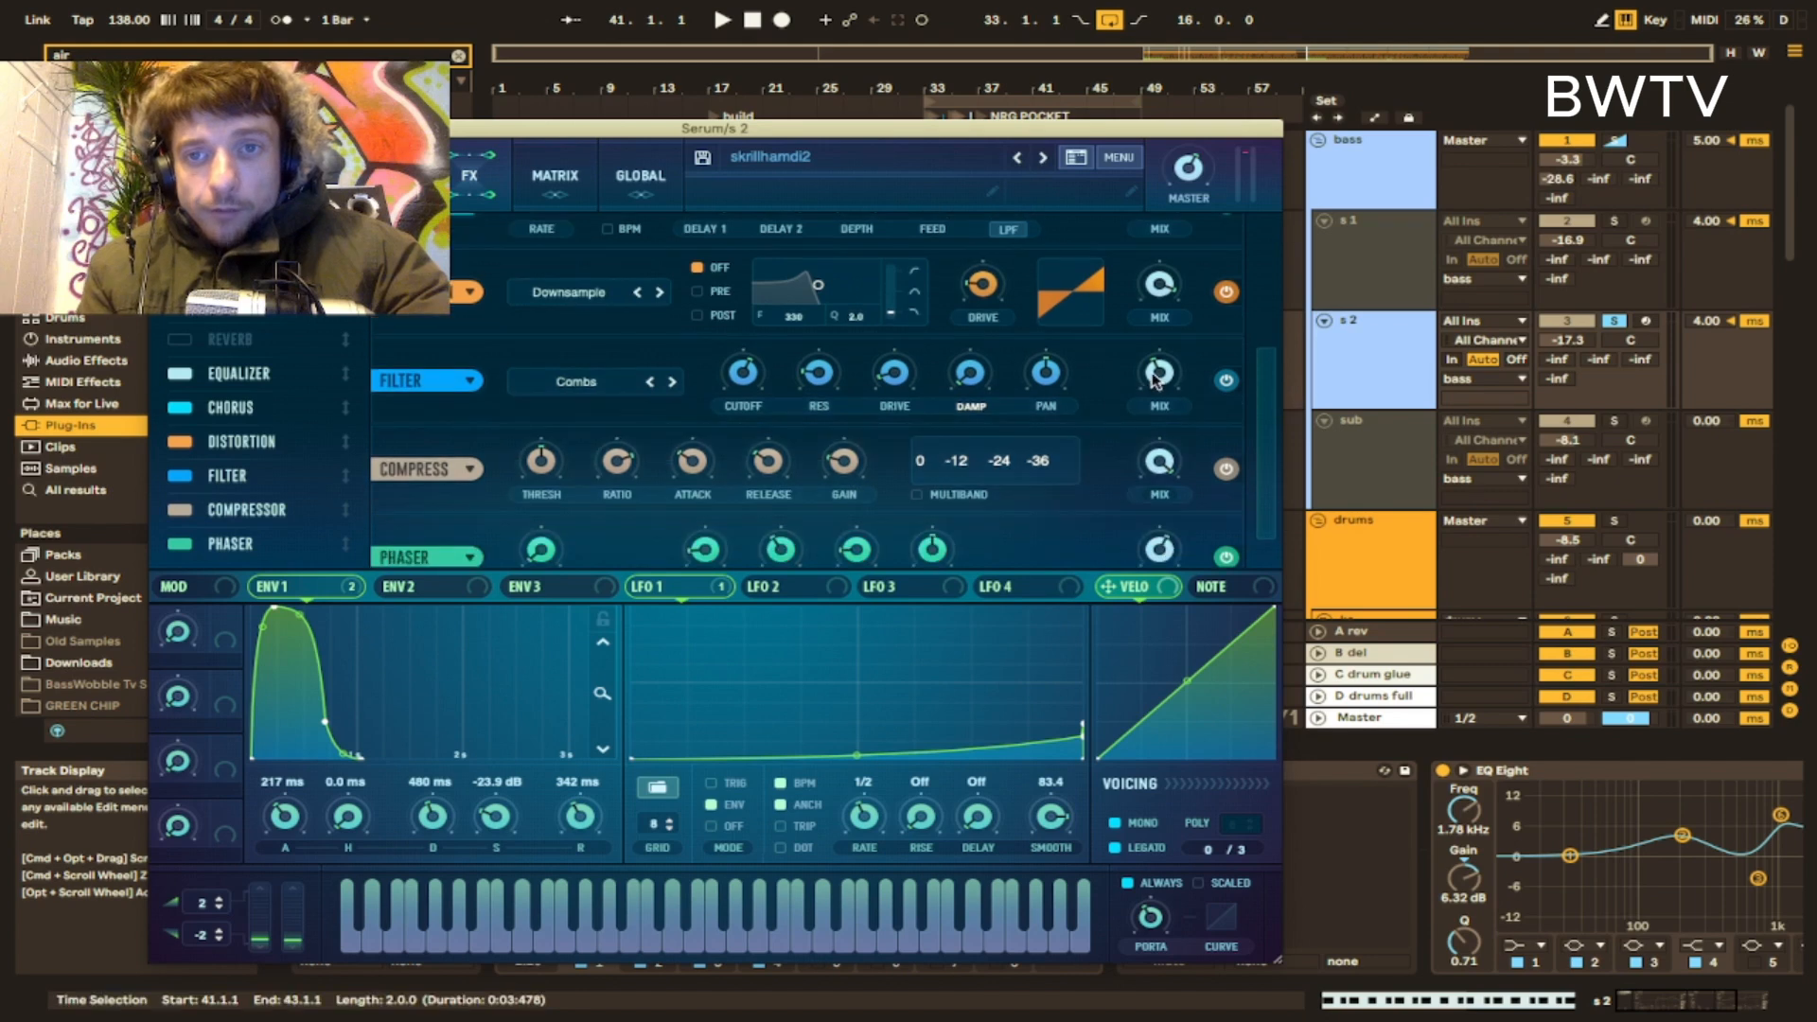
{"action": "left_click_drag", "start_coordinate": [1266, 379], "coordinate": [1269, 418]}
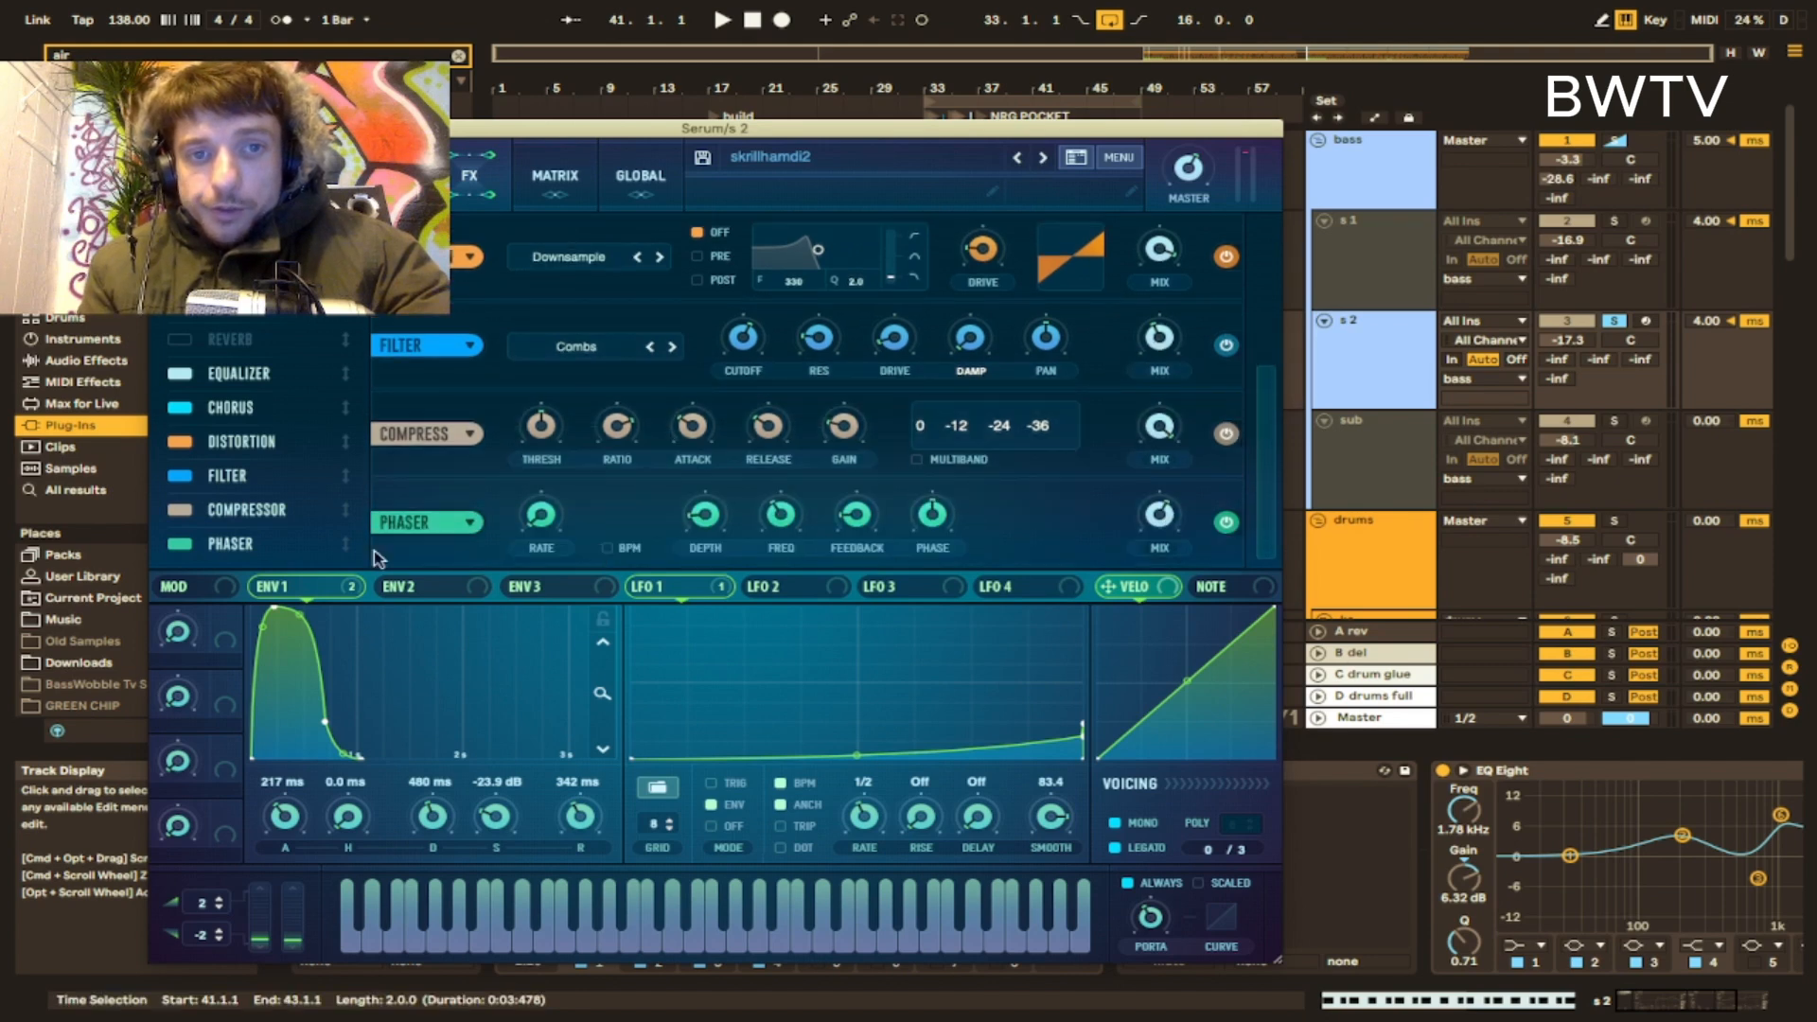
{"action": "key", "text": "alt+super+p"}
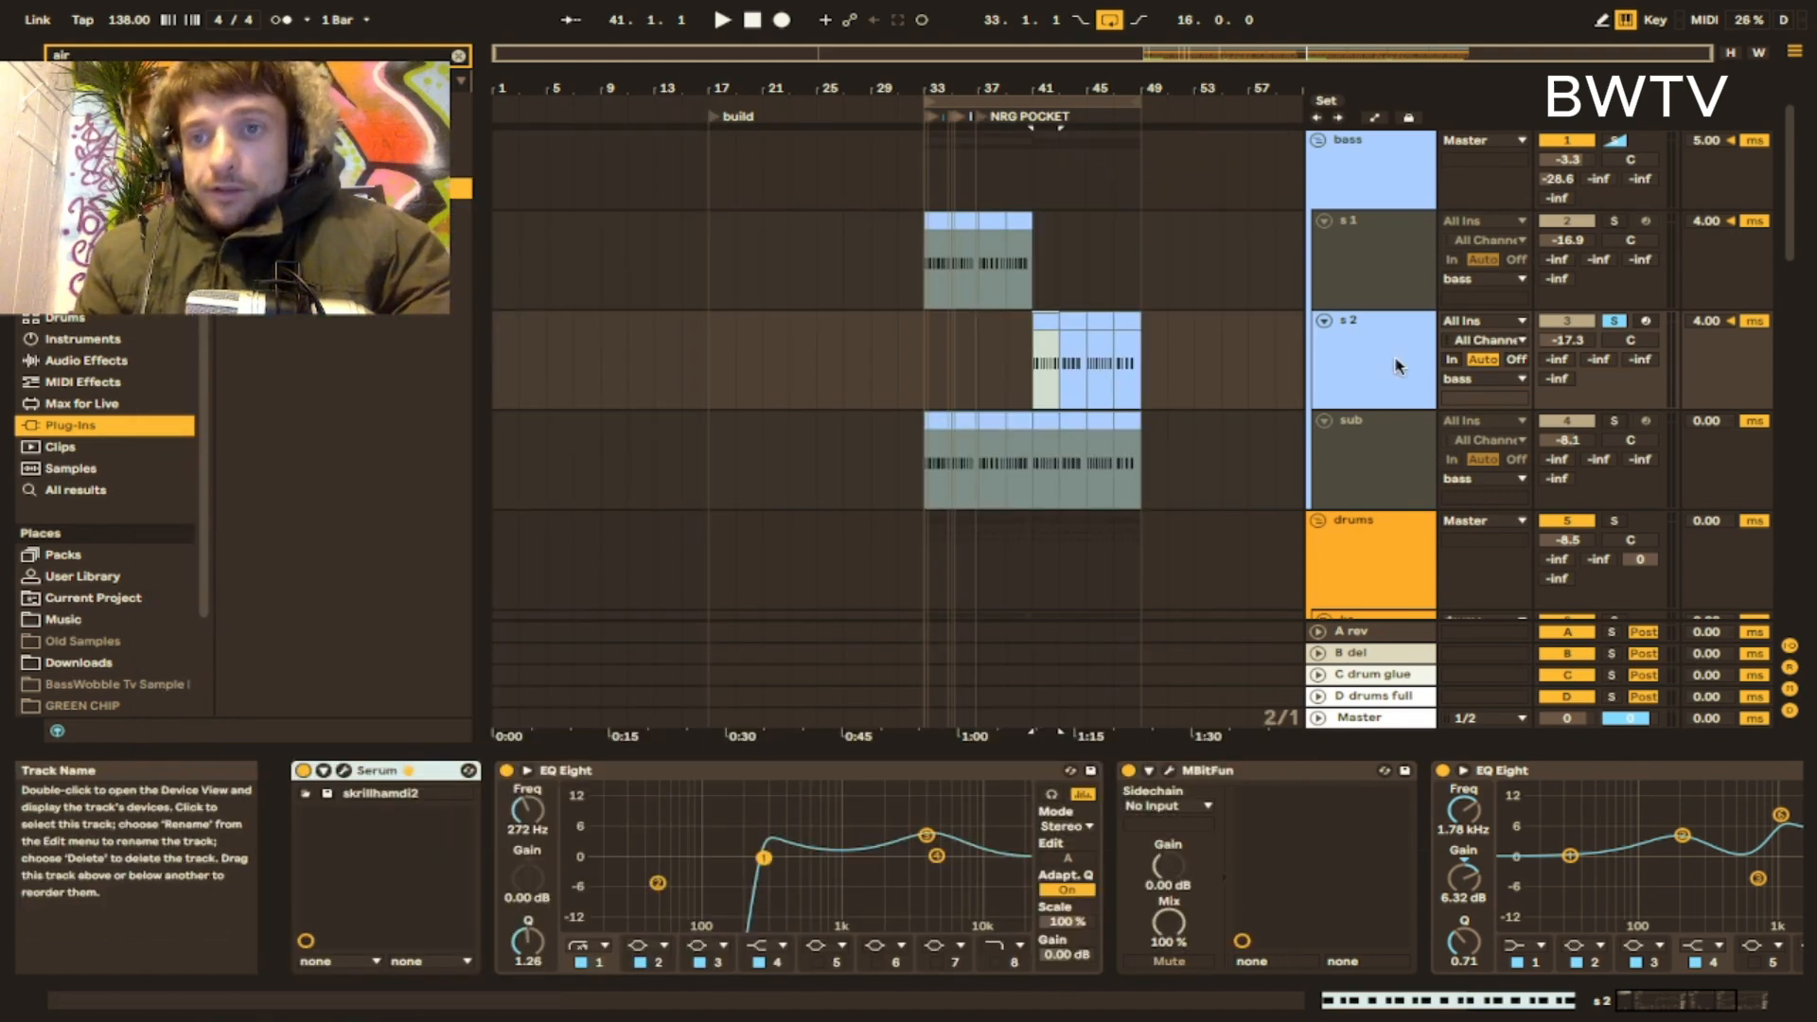
- Freeze the s 2 track
{"action": "right_click", "coordinate": [1362, 360]}
{"action": "left_click", "coordinate": [1401, 499]}
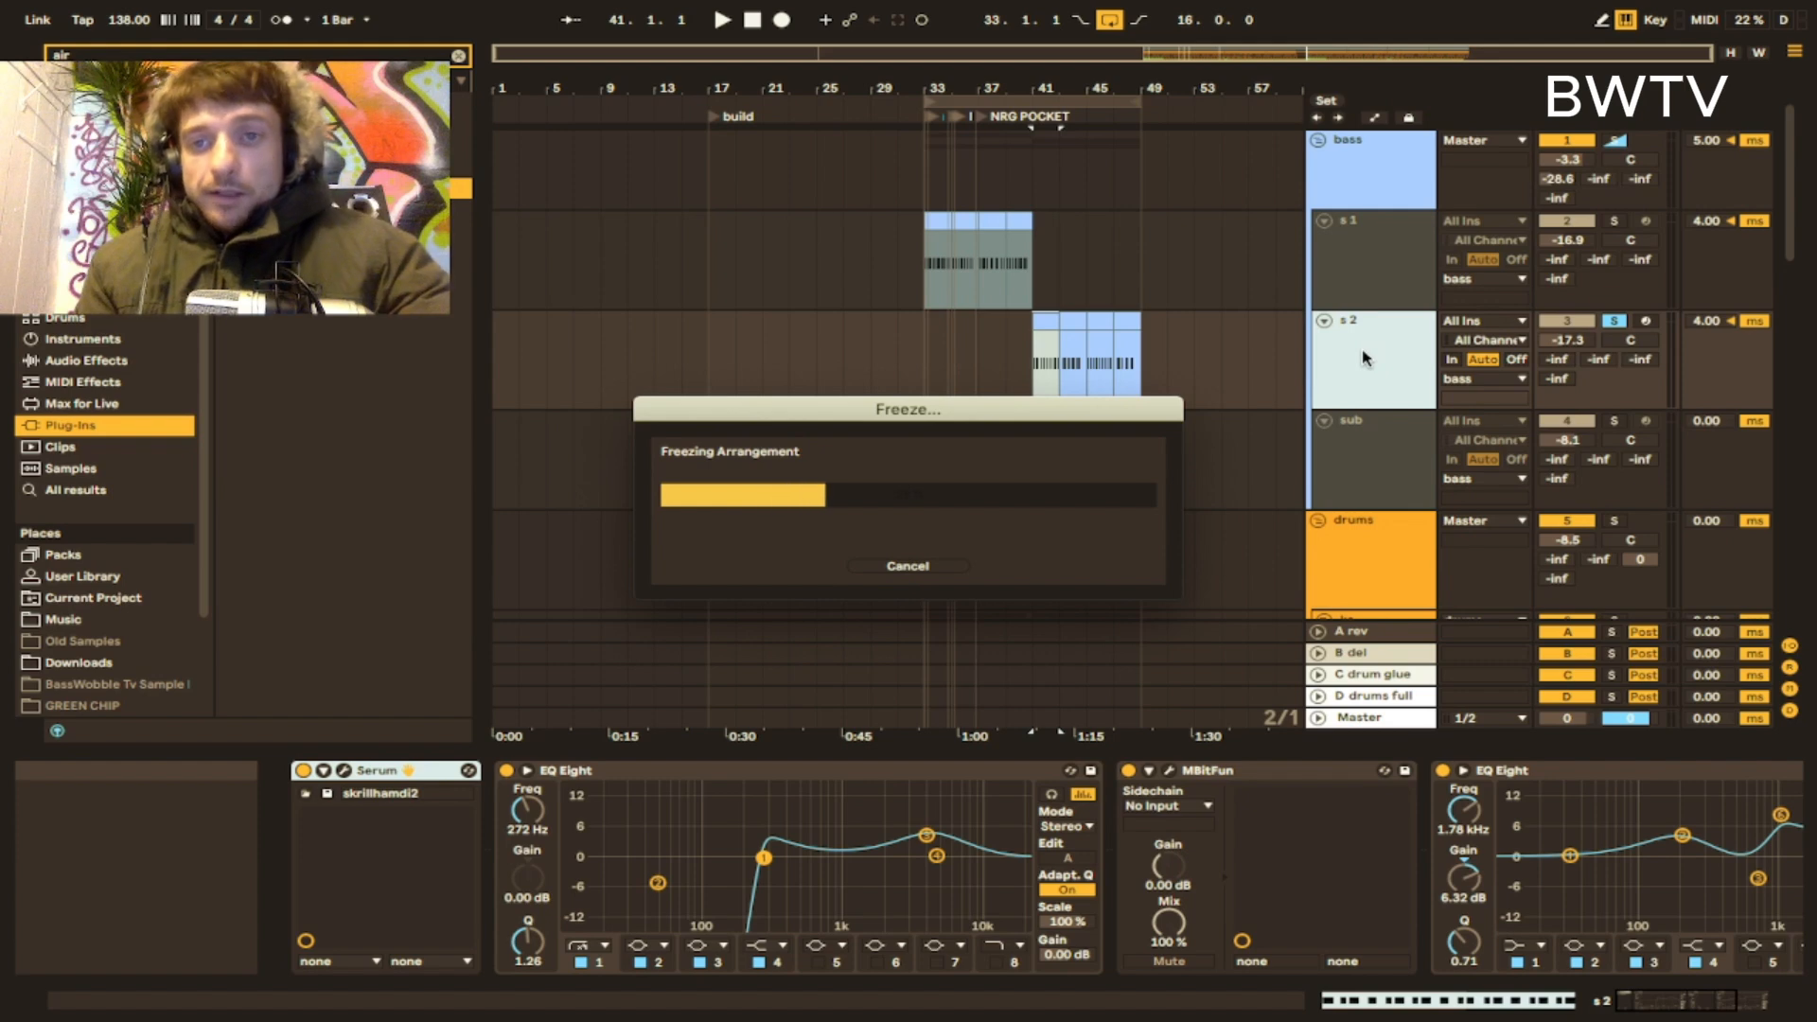
- Play the arrangement and compare the sound with the sub track's solo off and on
{"action": "key", "text": "space"}
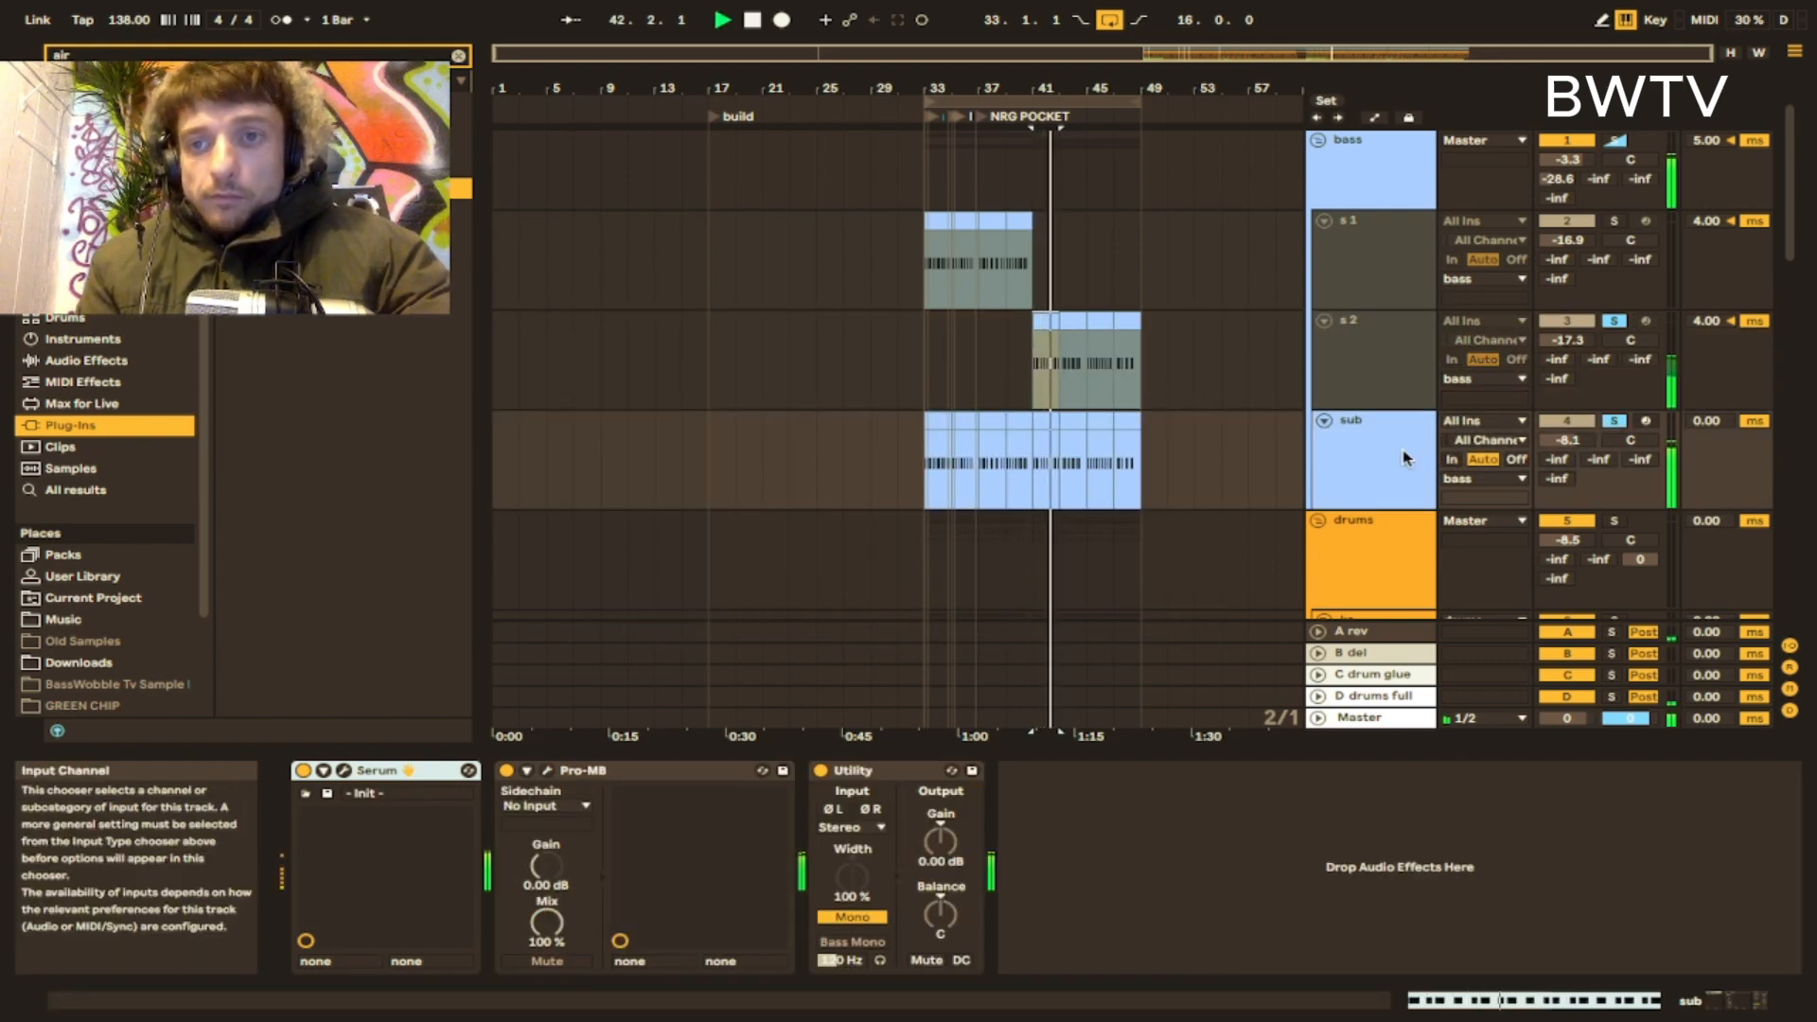
{"action": "left_click", "coordinate": [1613, 422]}
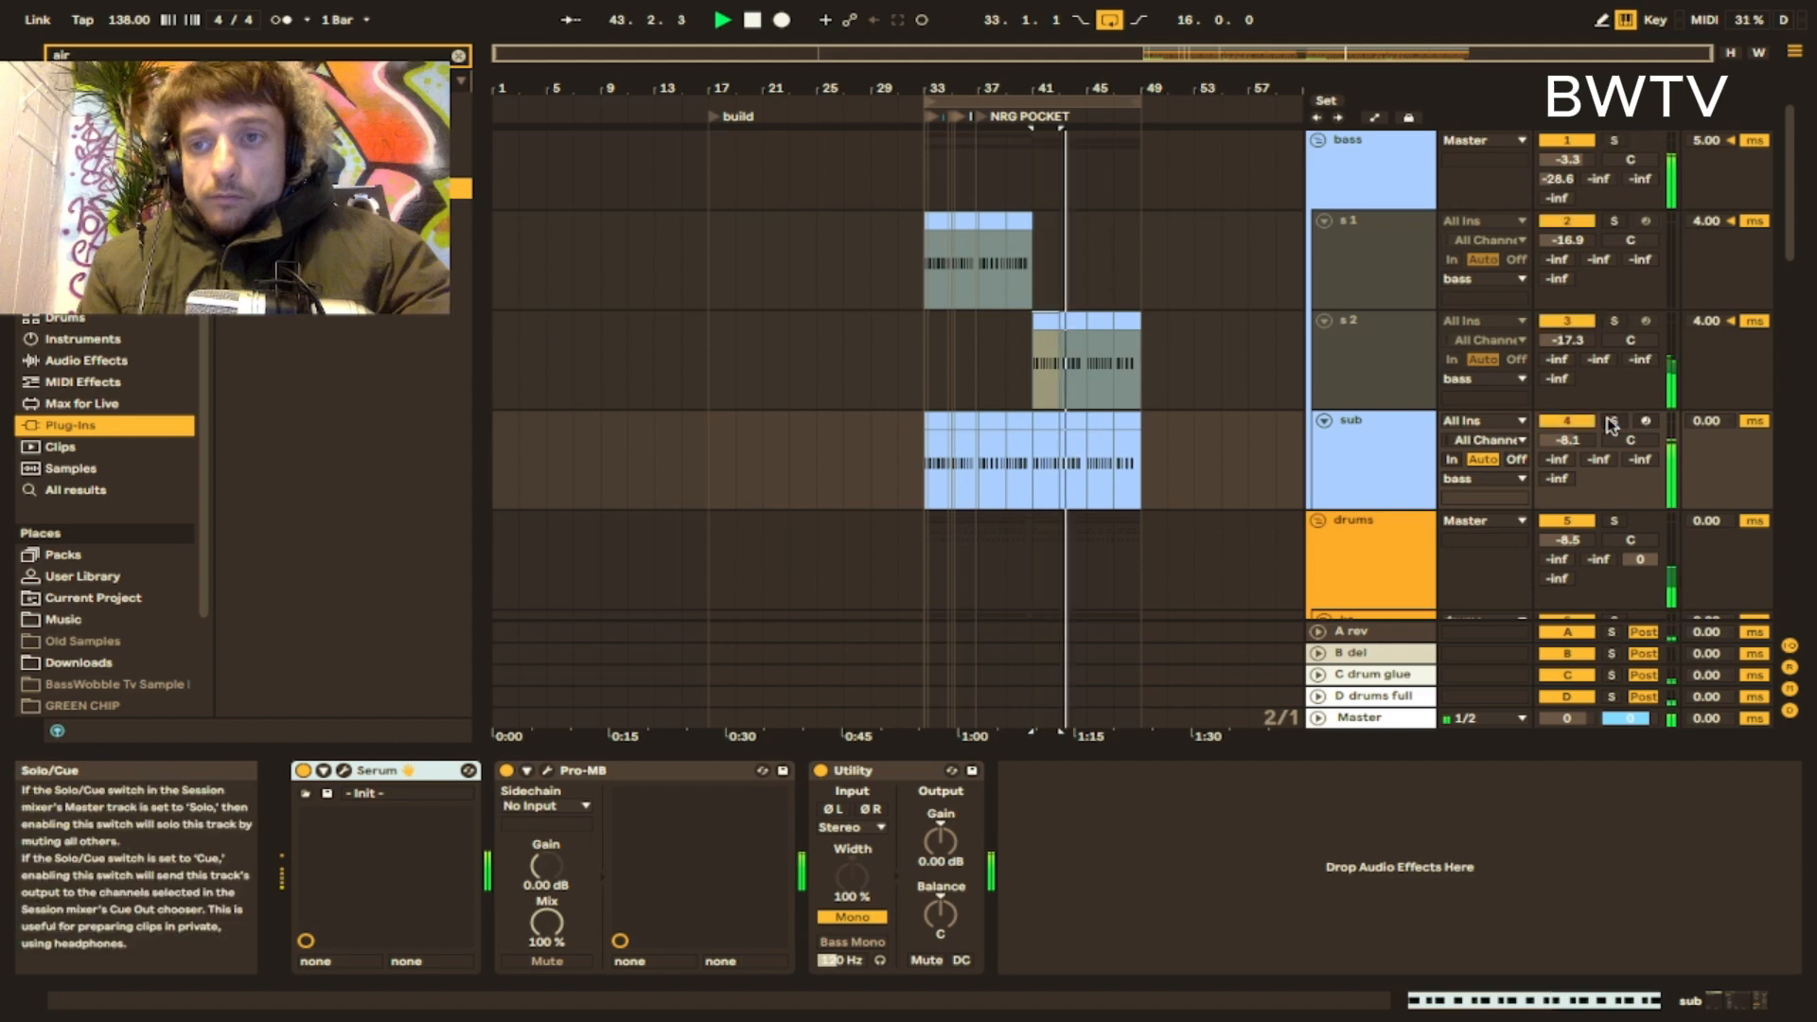
{"action": "left_click", "coordinate": [1612, 422]}
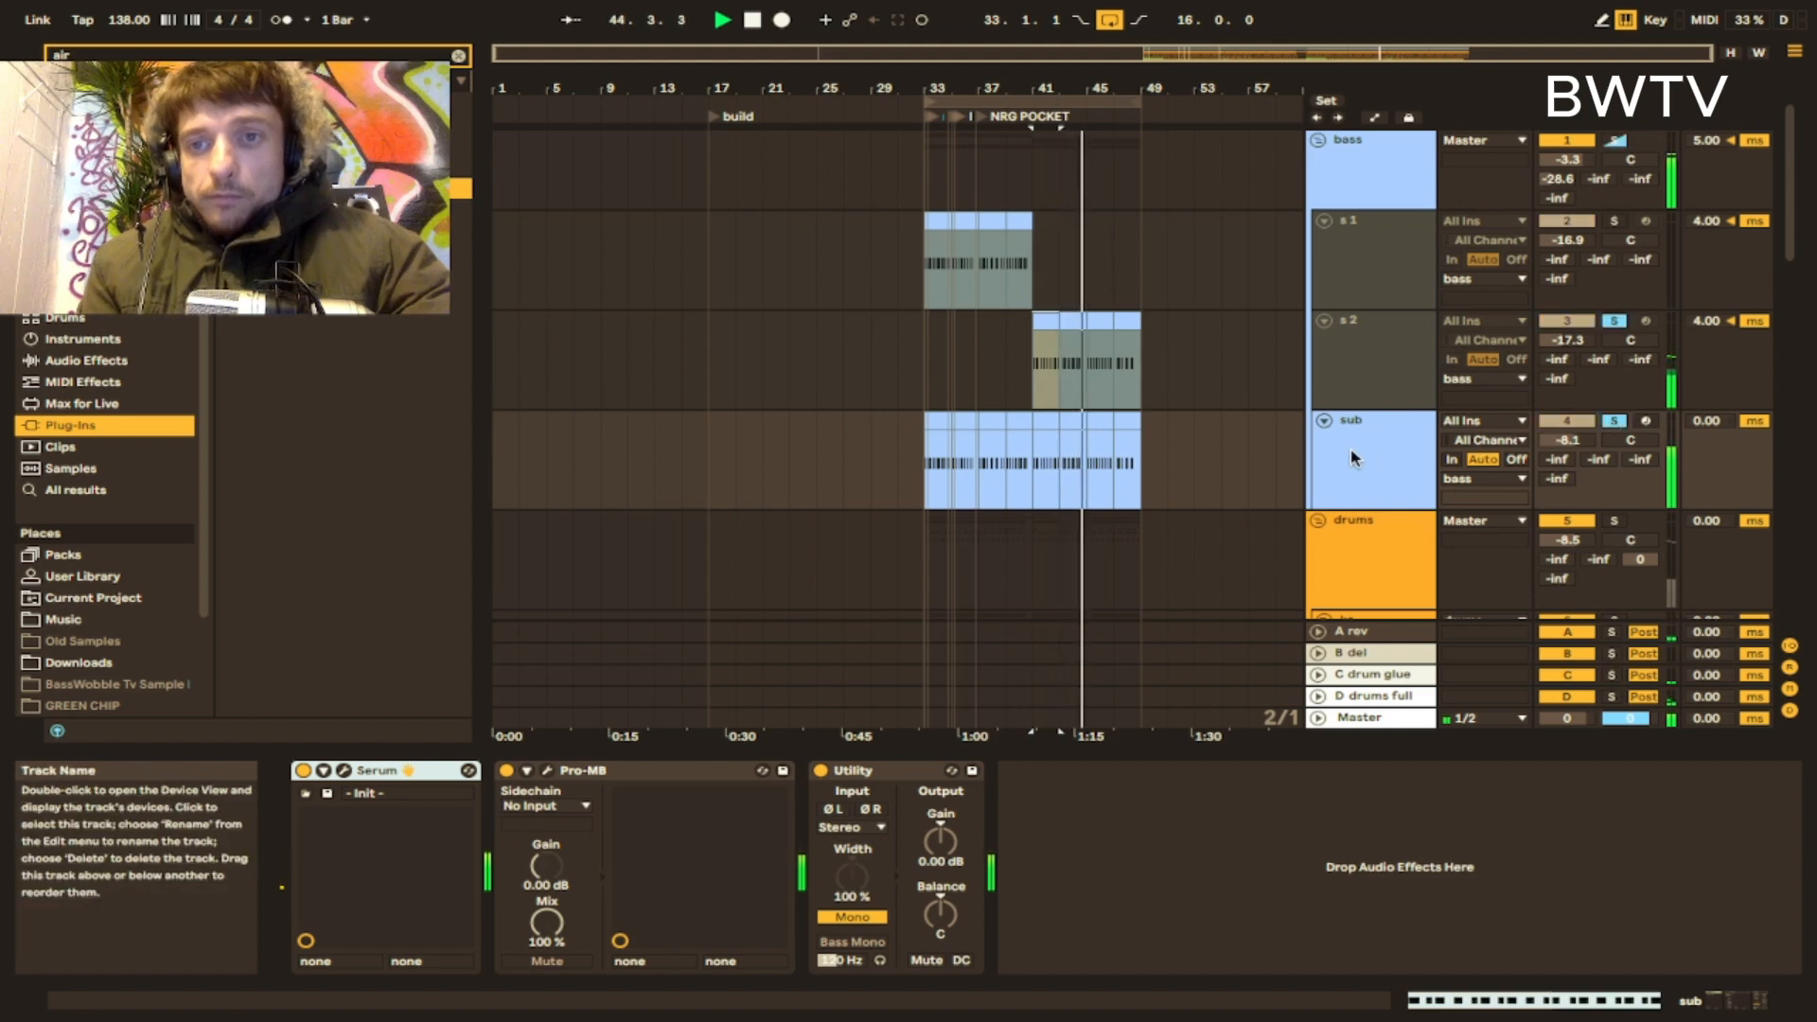
- Open Serum on the sub track and examine its oscillators and sub waveform while starting and stopping playback
{"action": "left_click", "coordinate": [343, 770]}
{"action": "key", "text": "space"}
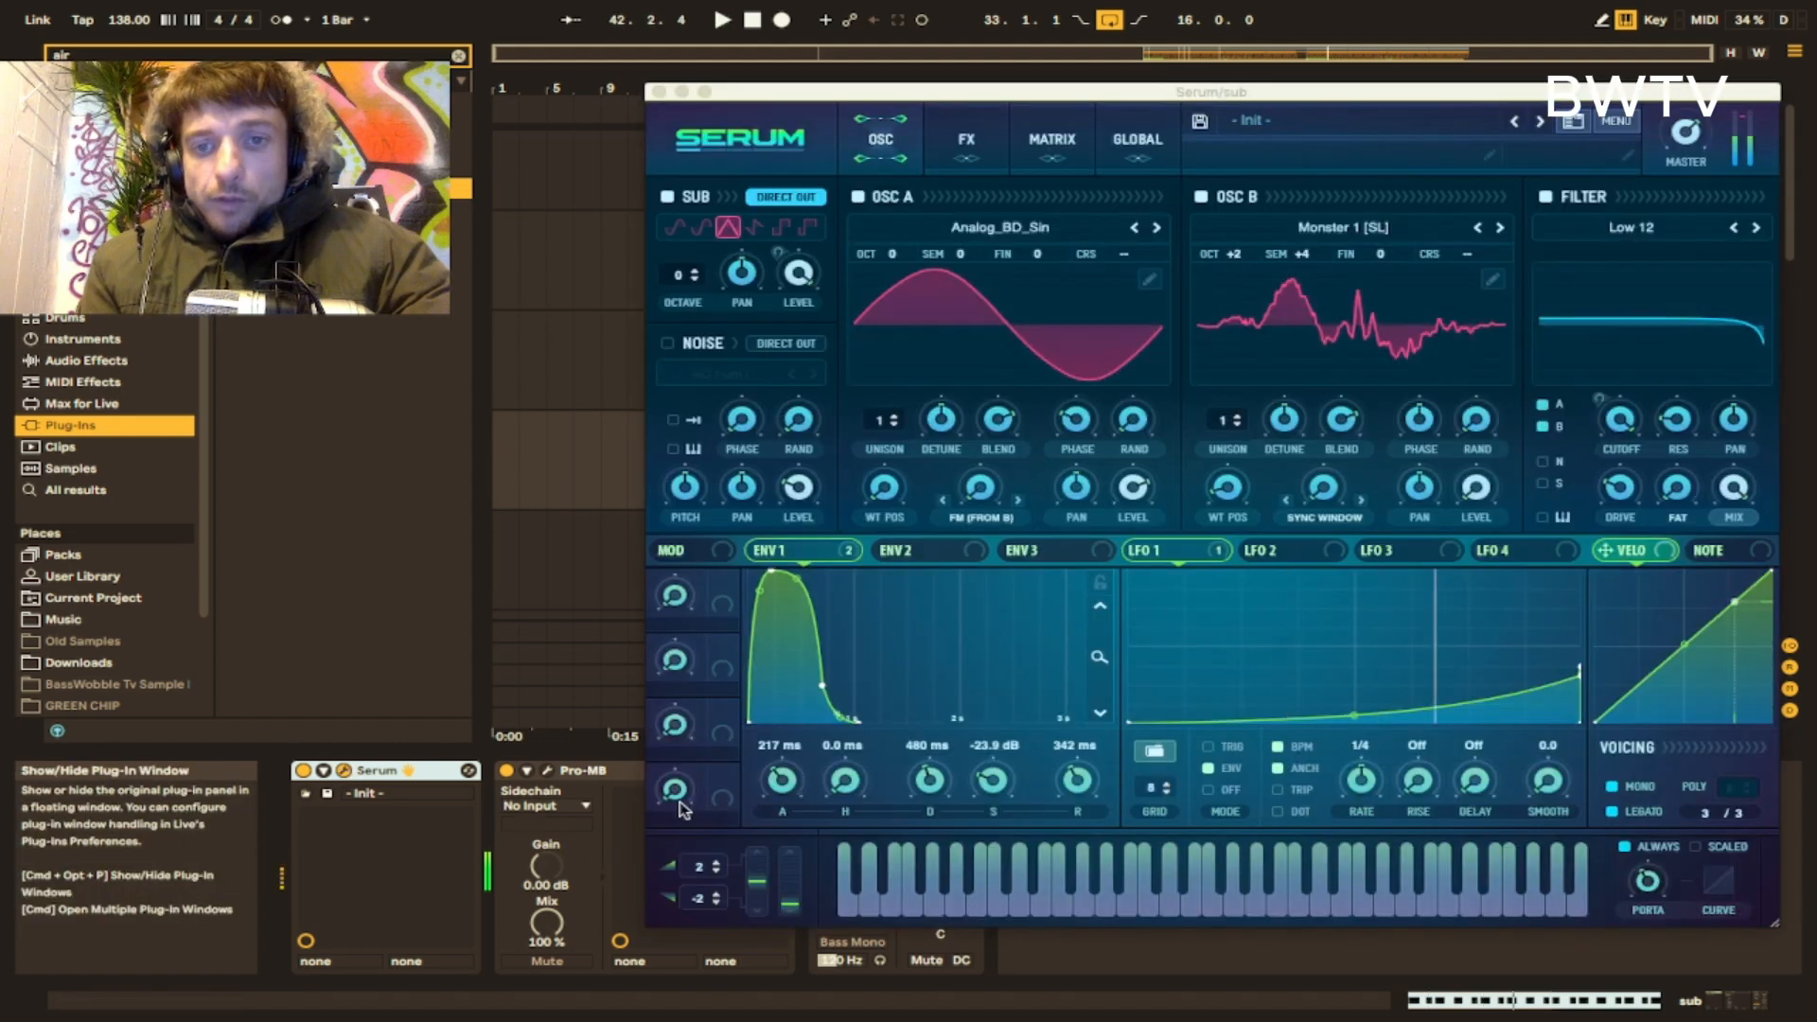
{"action": "key", "text": "space"}
{"action": "key", "text": "space"}
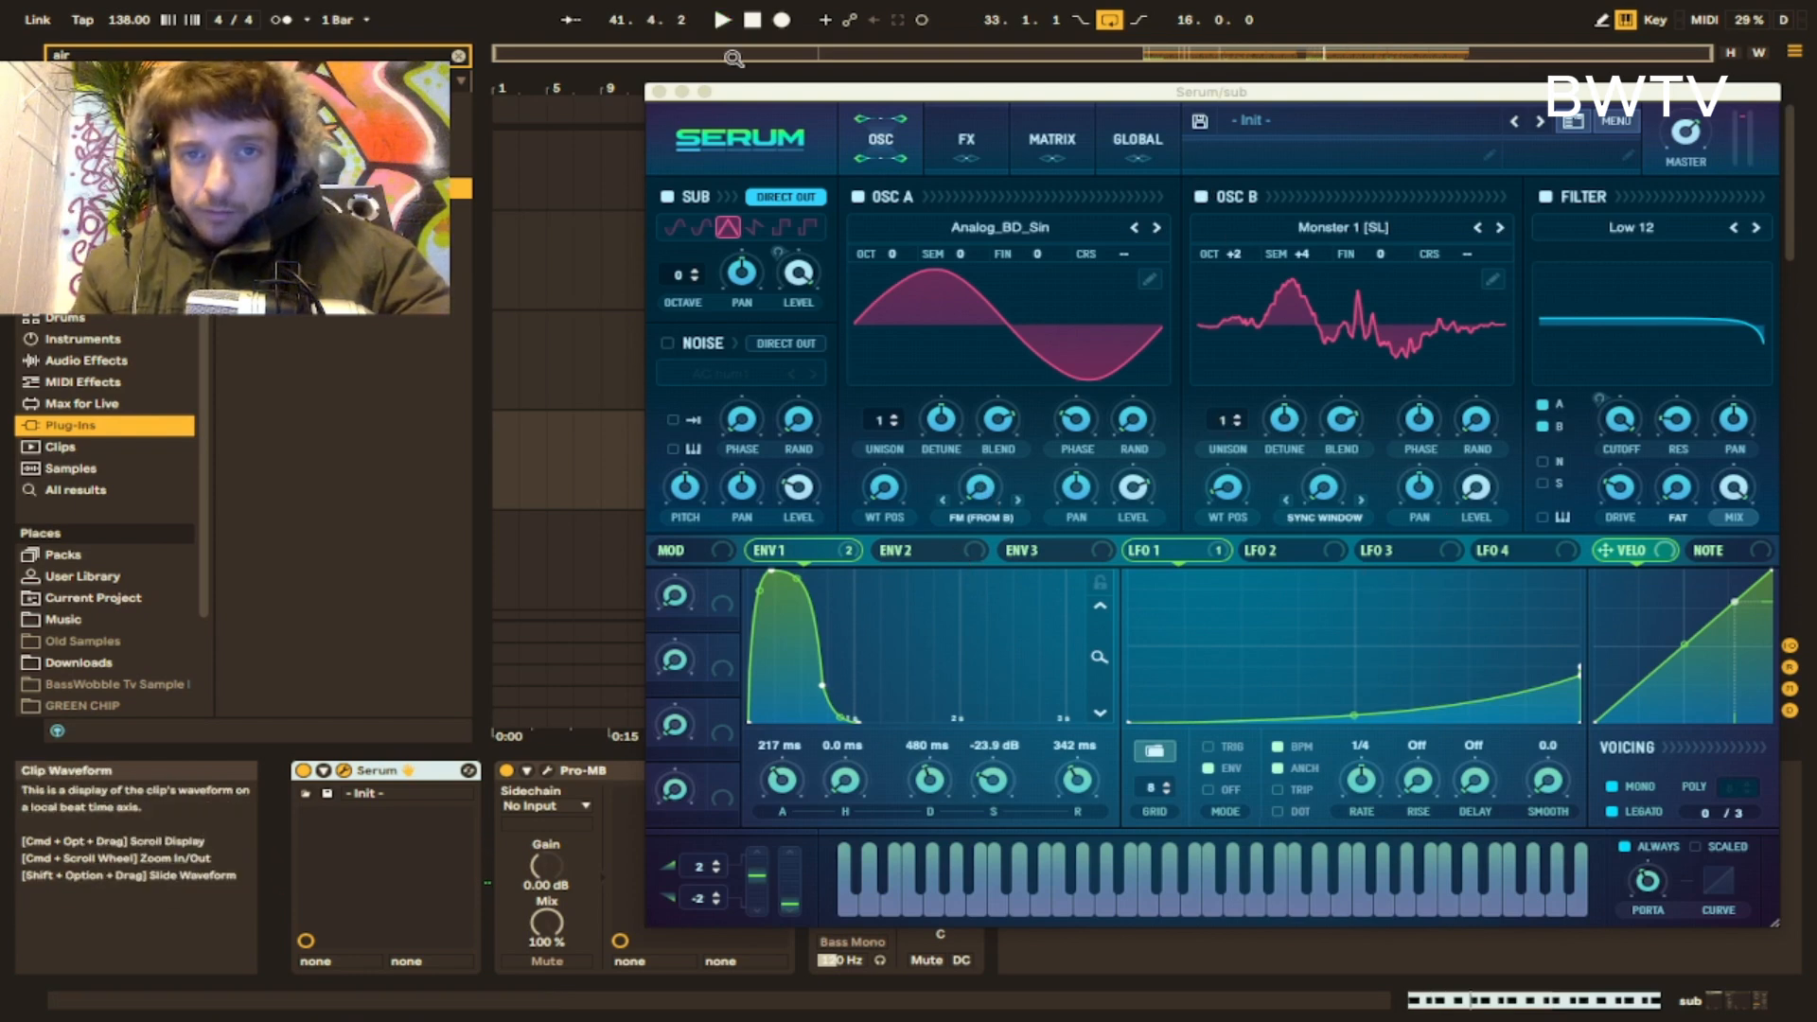
{"action": "key", "text": "space"}
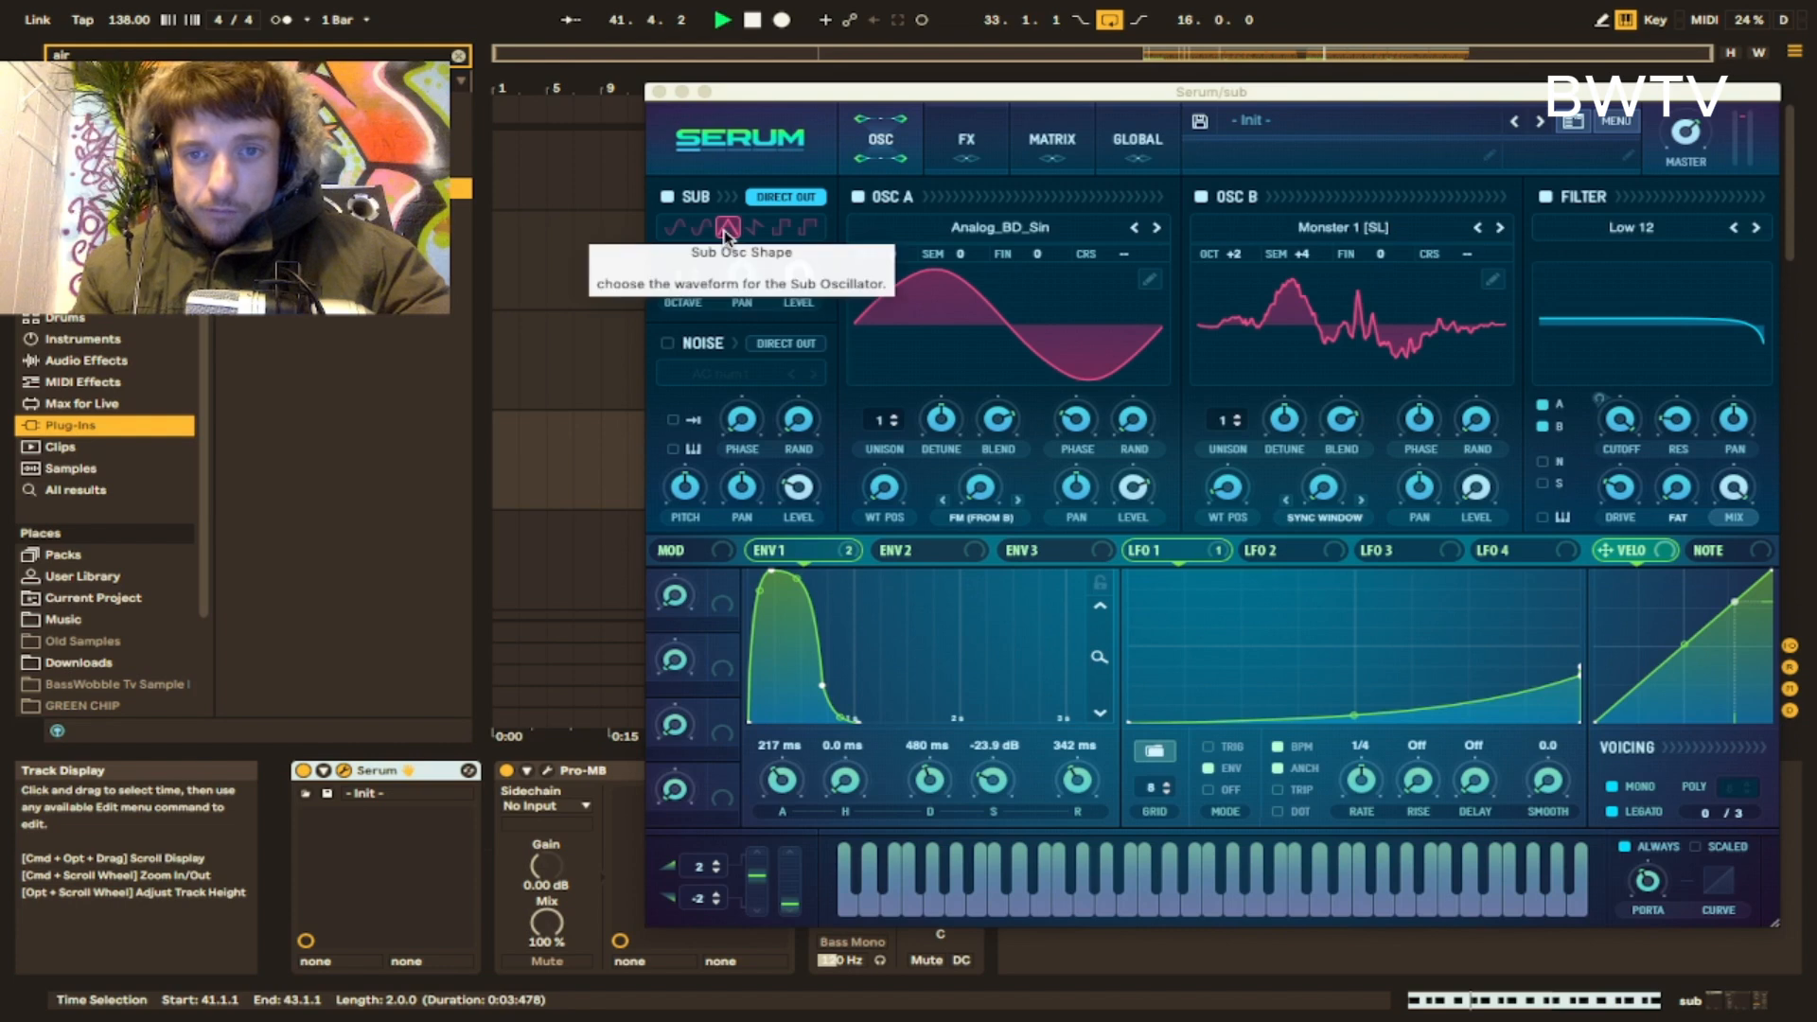
- Examine the effects rack of the sub track's Serum patch down to the Phaser and hide the plug-in window
{"action": "left_click", "coordinate": [966, 139]}
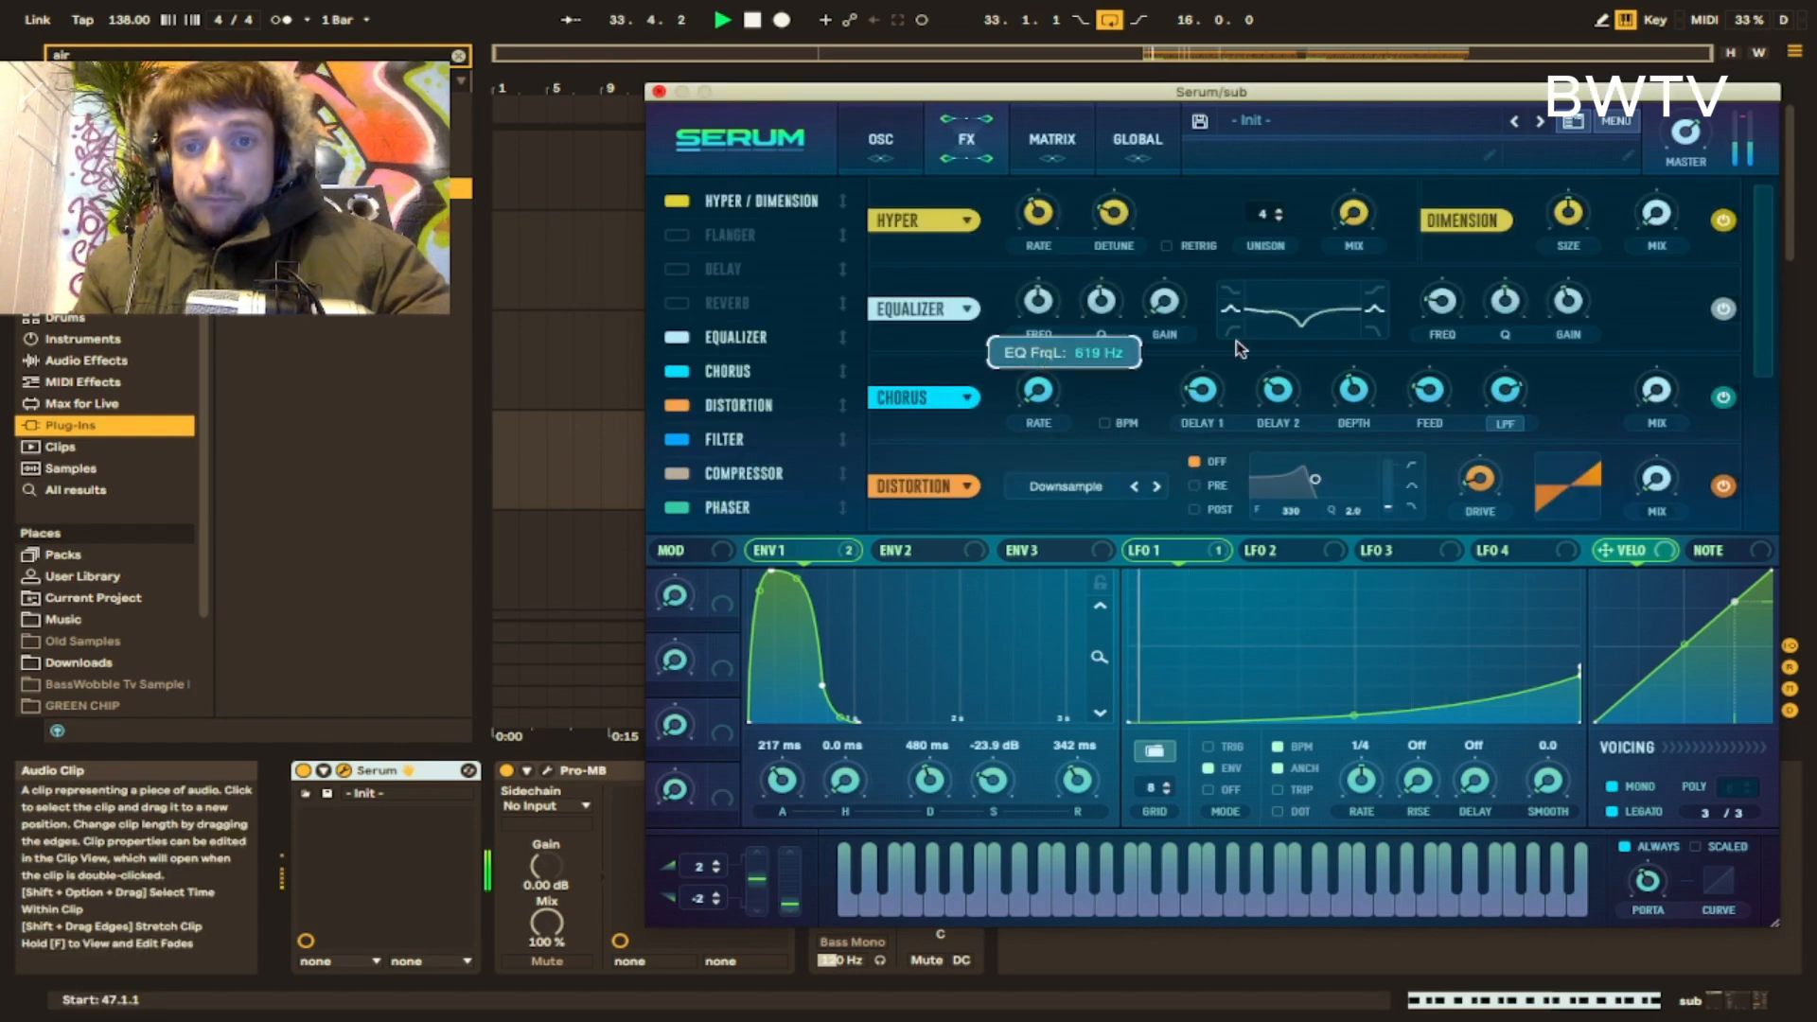
{"action": "left_click_drag", "start_coordinate": [1757, 260], "coordinate": [1755, 449]}
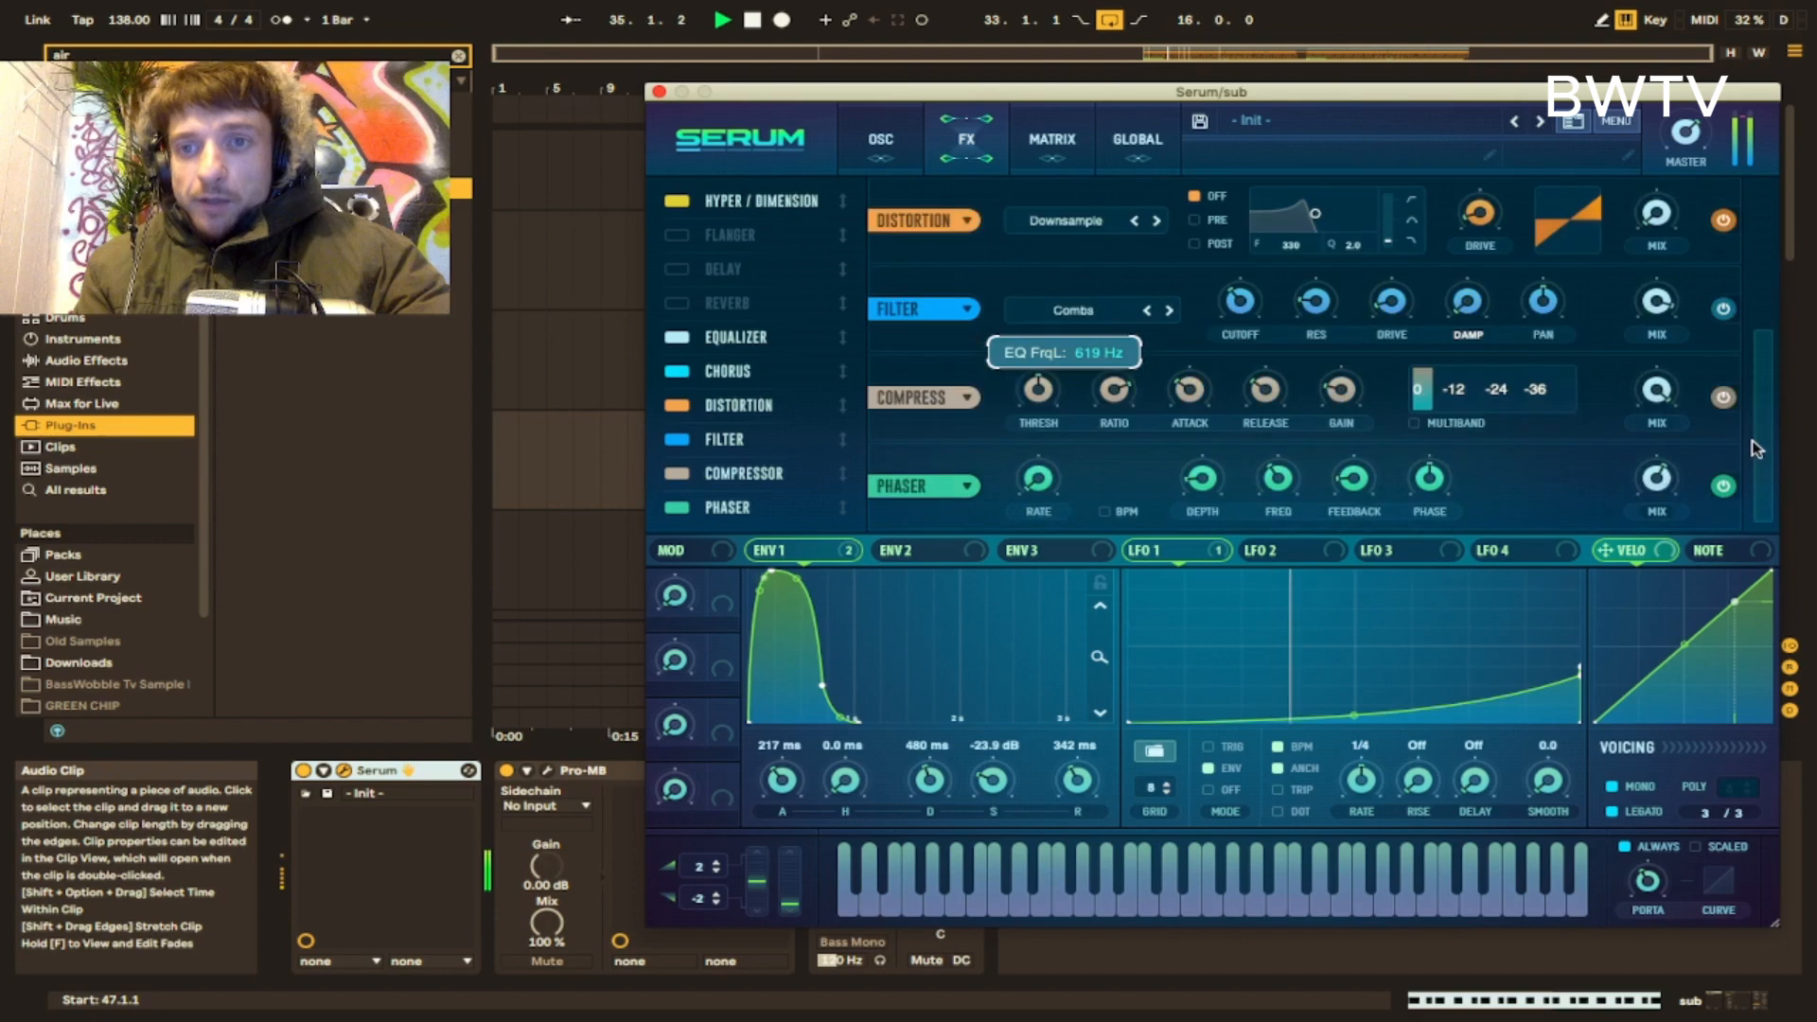
{"action": "scroll", "coordinate": [1078, 237], "scroll_direction": "up", "scroll_amount": 5}
{"action": "key", "text": "super+alt+p"}
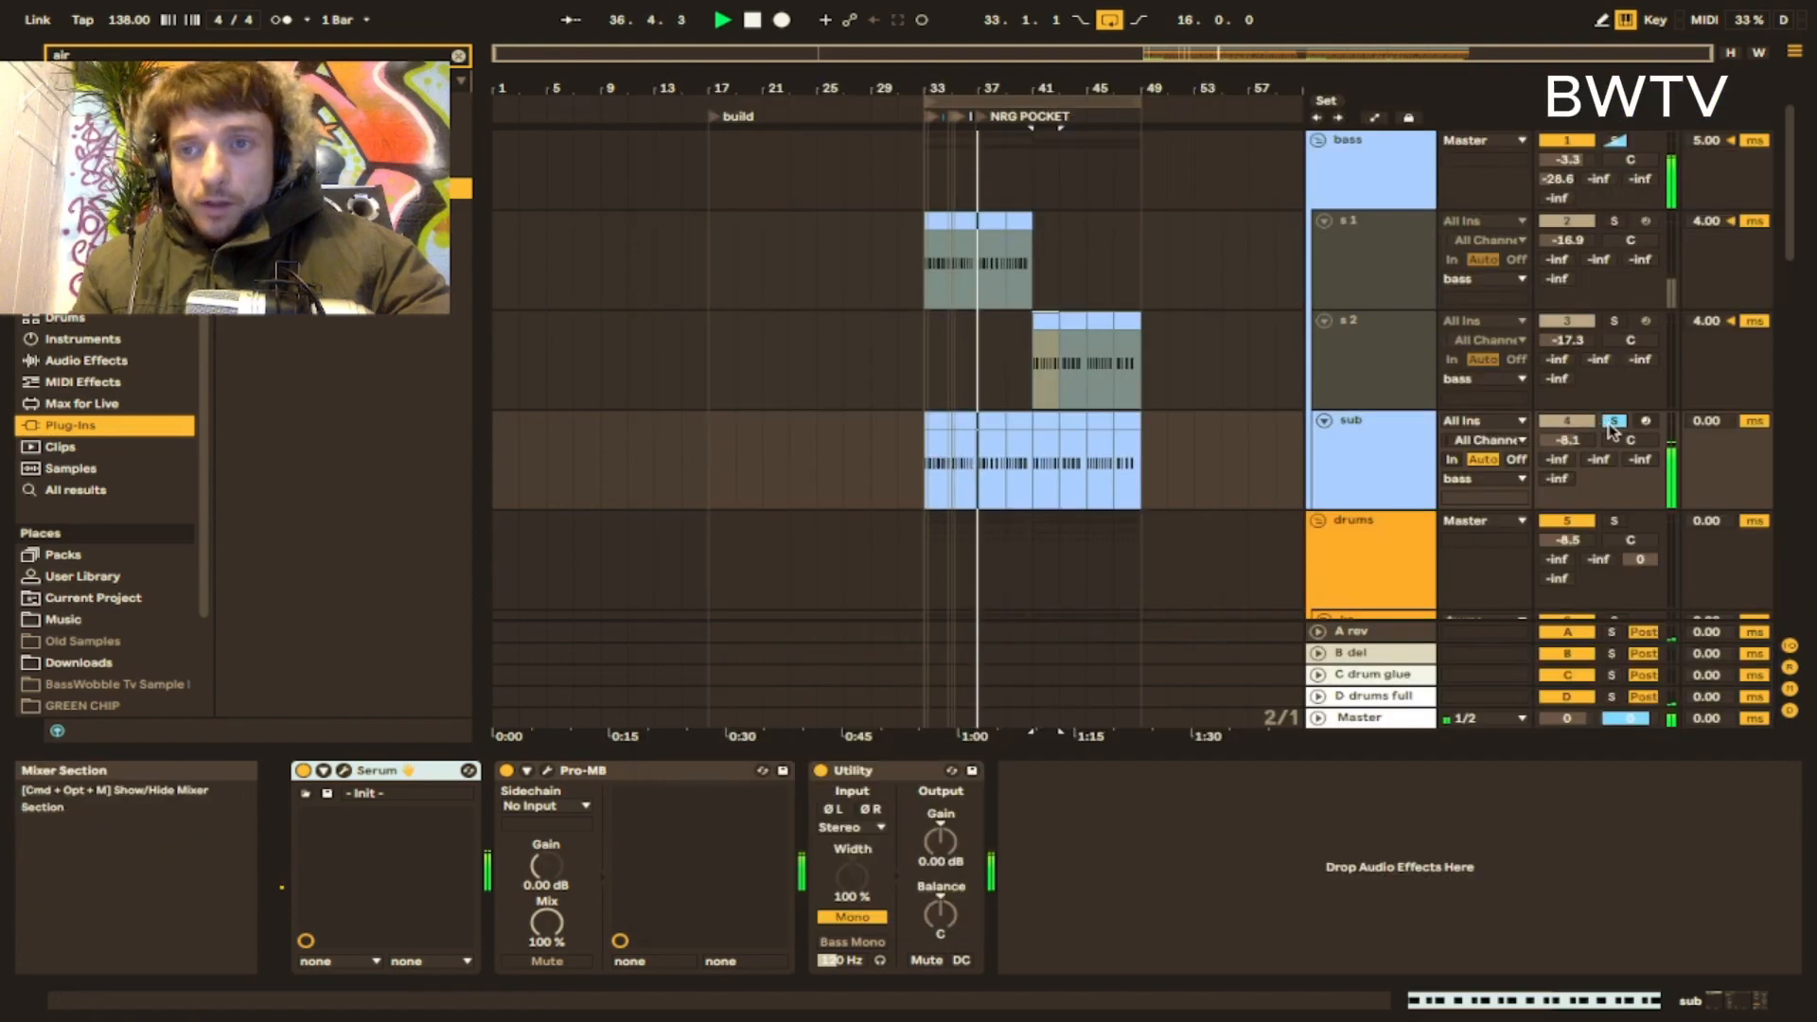
- Freeze the sub track, soloing the bass group during playback and taking it back out of solo
{"action": "left_click", "coordinate": [1614, 140]}
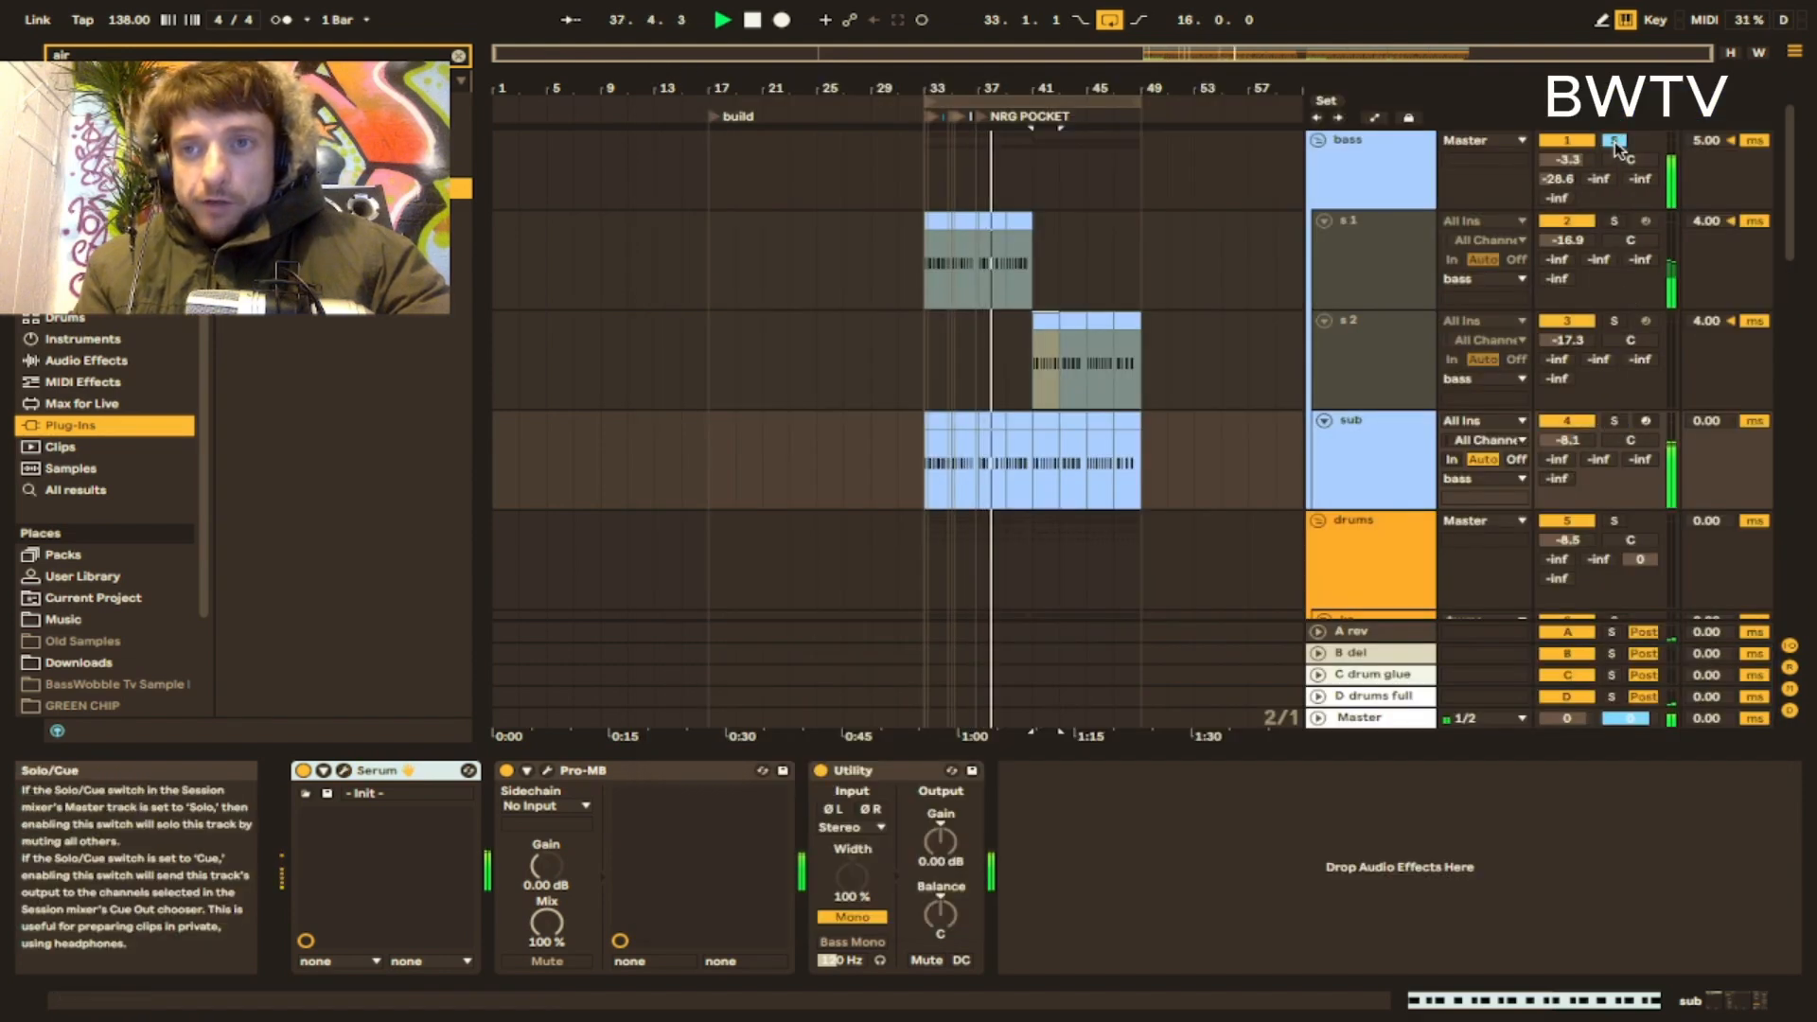
{"action": "left_click", "coordinate": [1417, 453]}
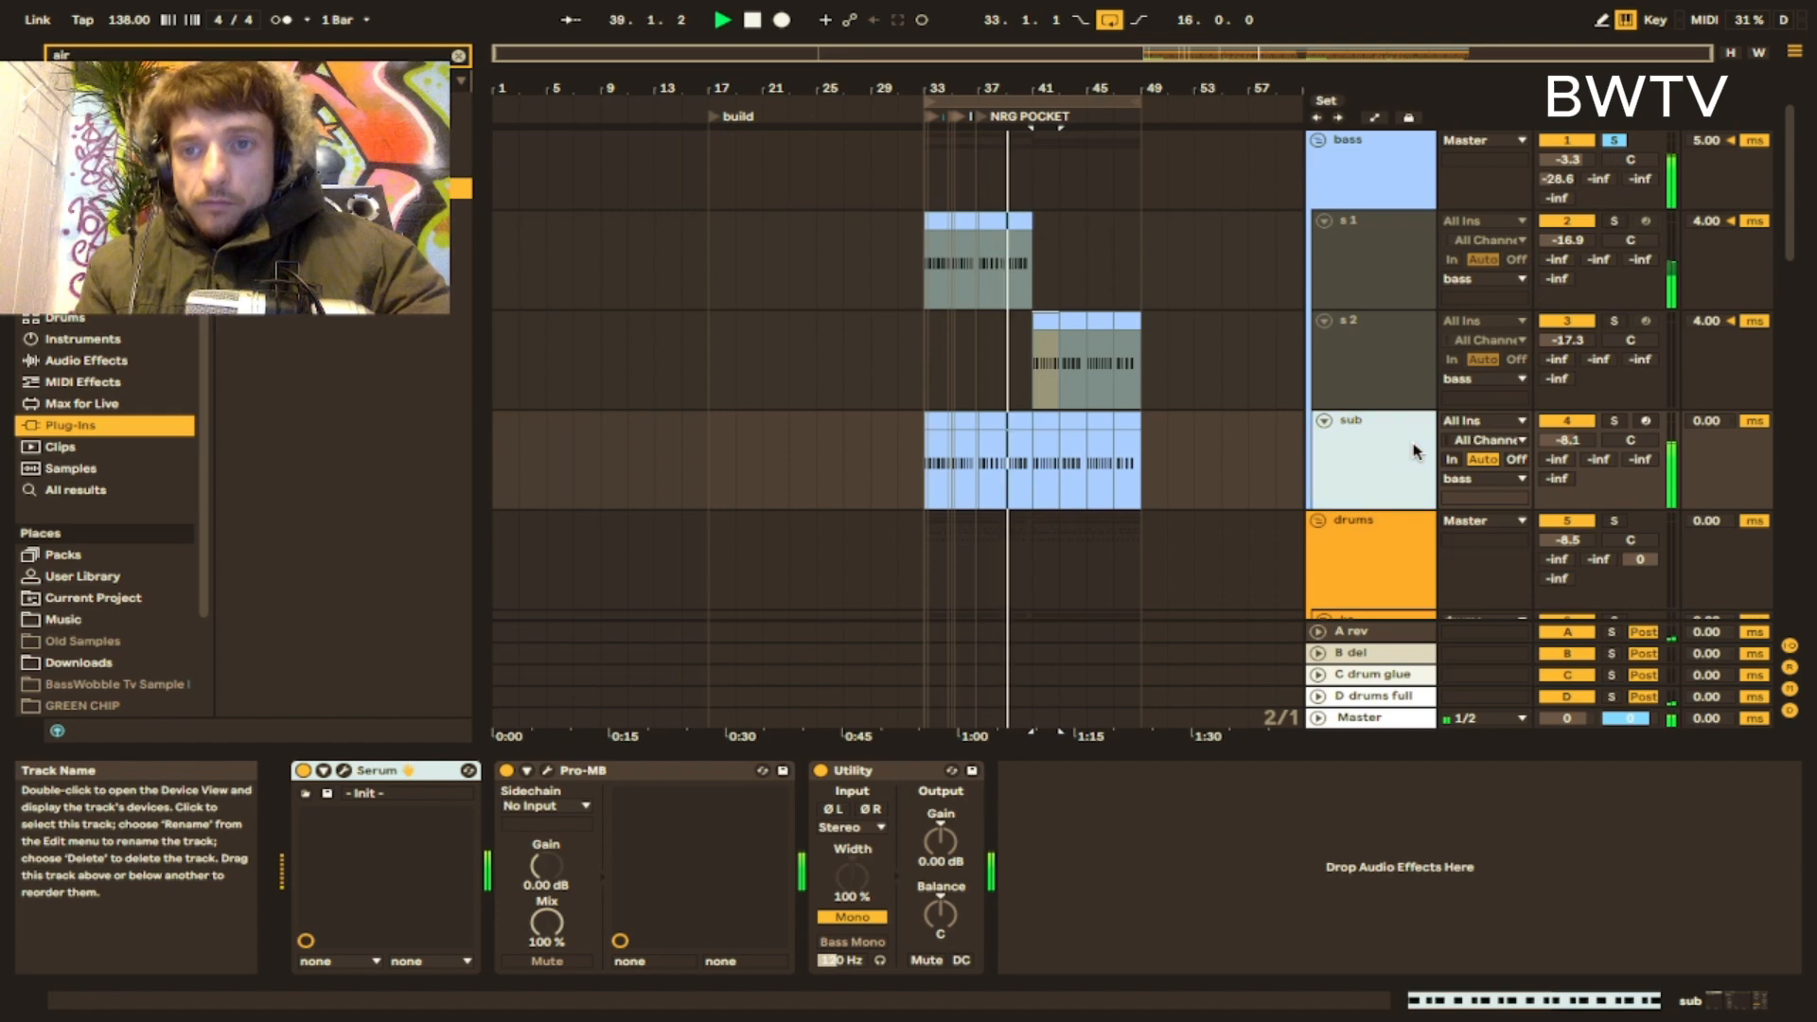
{"action": "right_click", "coordinate": [1440, 484]}
{"action": "left_click", "coordinate": [1429, 582]}
{"action": "key", "text": "Escape"}
{"action": "left_click", "coordinate": [1614, 140]}
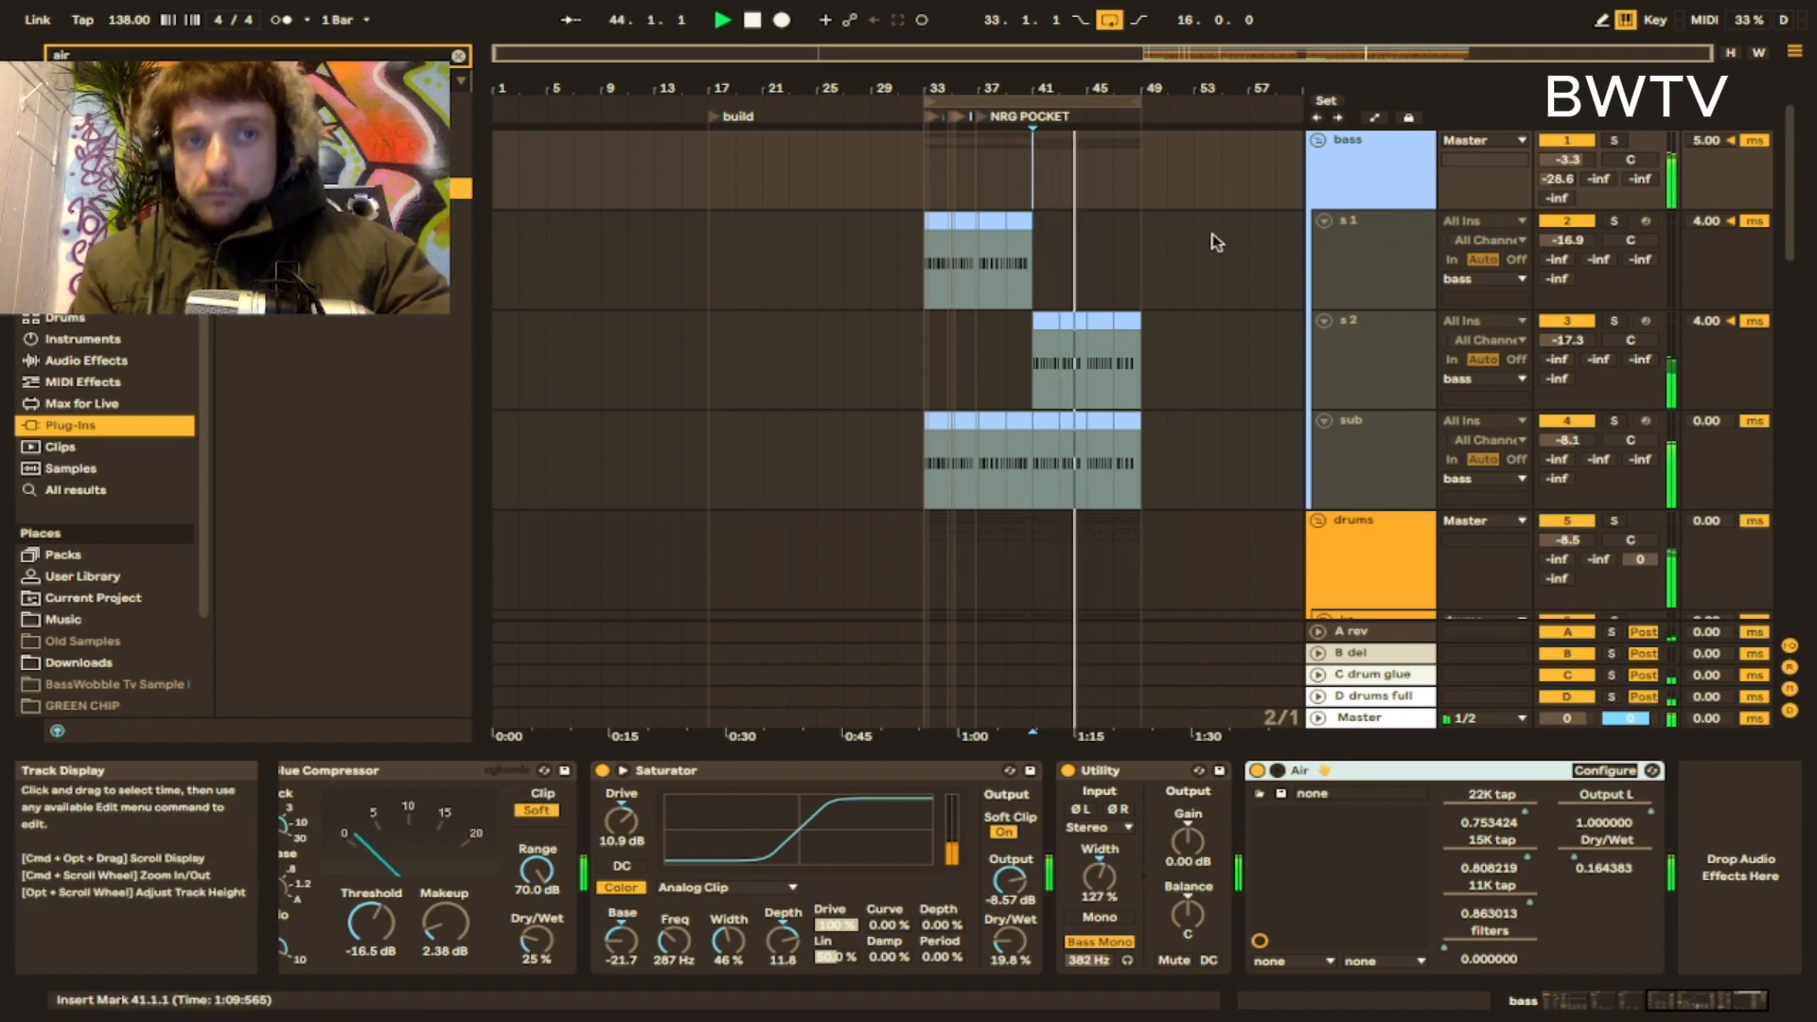
- Set the playback start to bar 39, solo the drums group and play a short passage
{"action": "left_click", "coordinate": [1005, 193]}
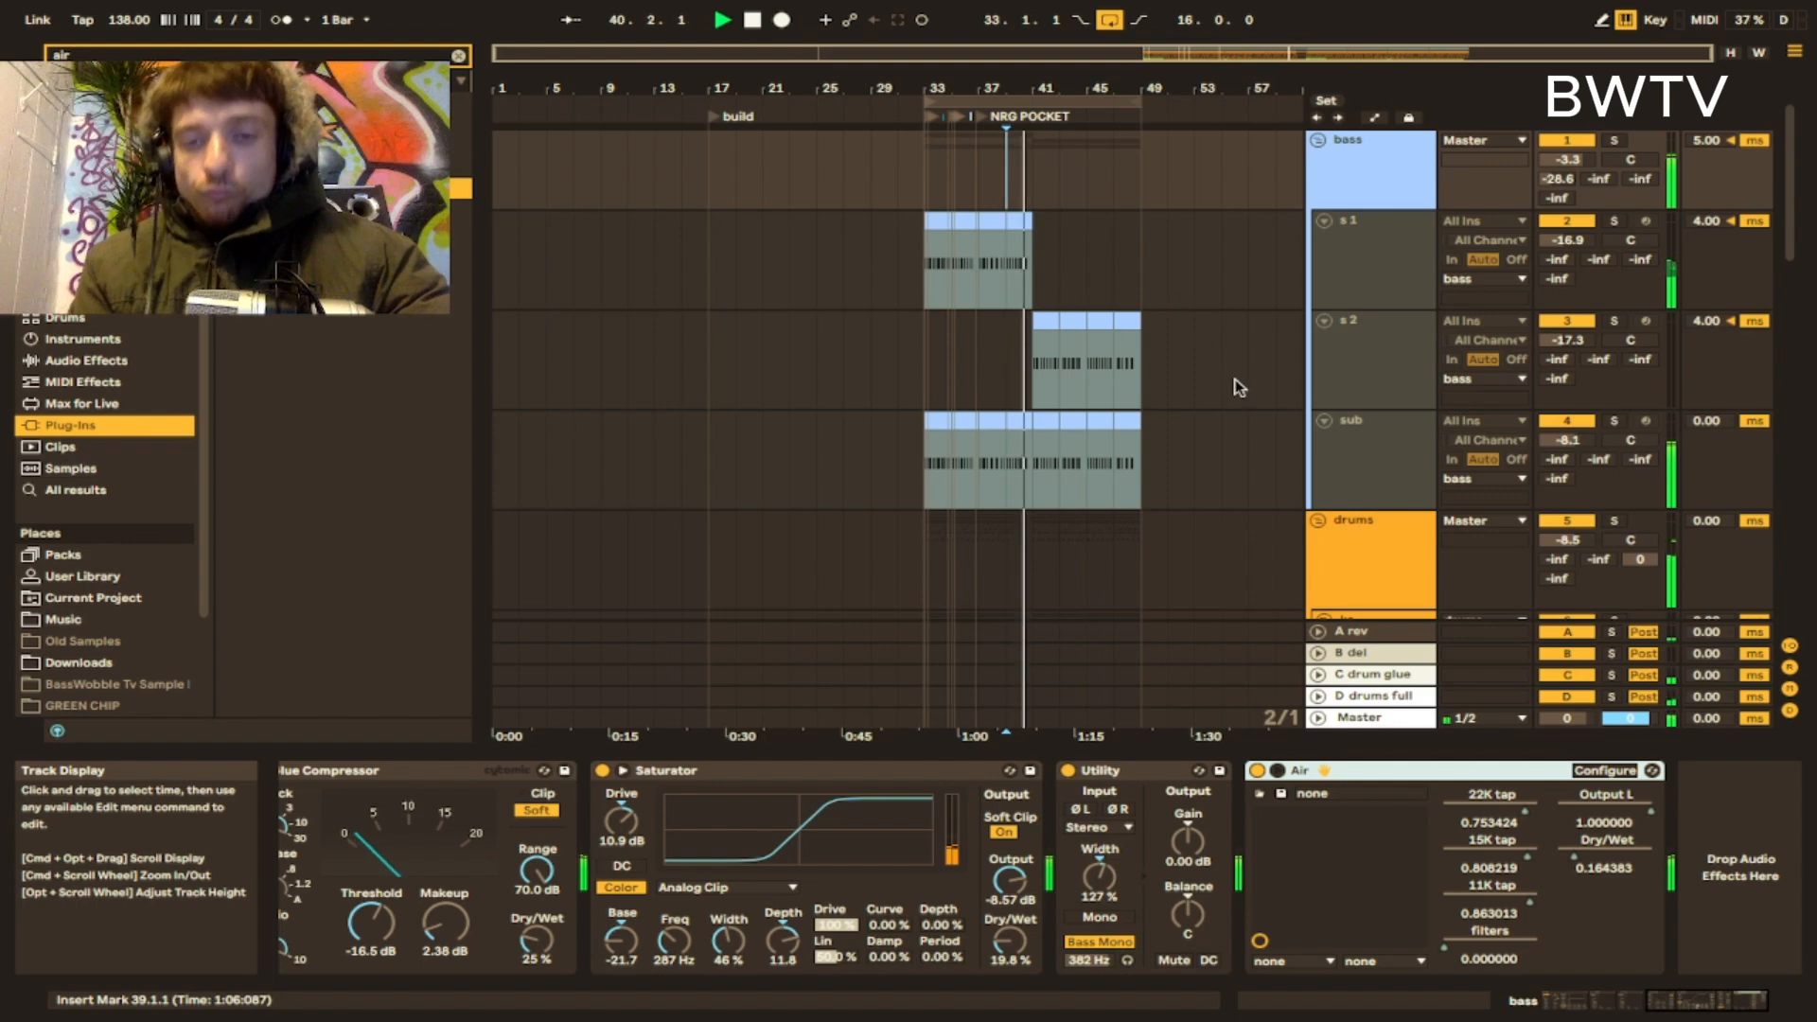
{"action": "key", "text": "space"}
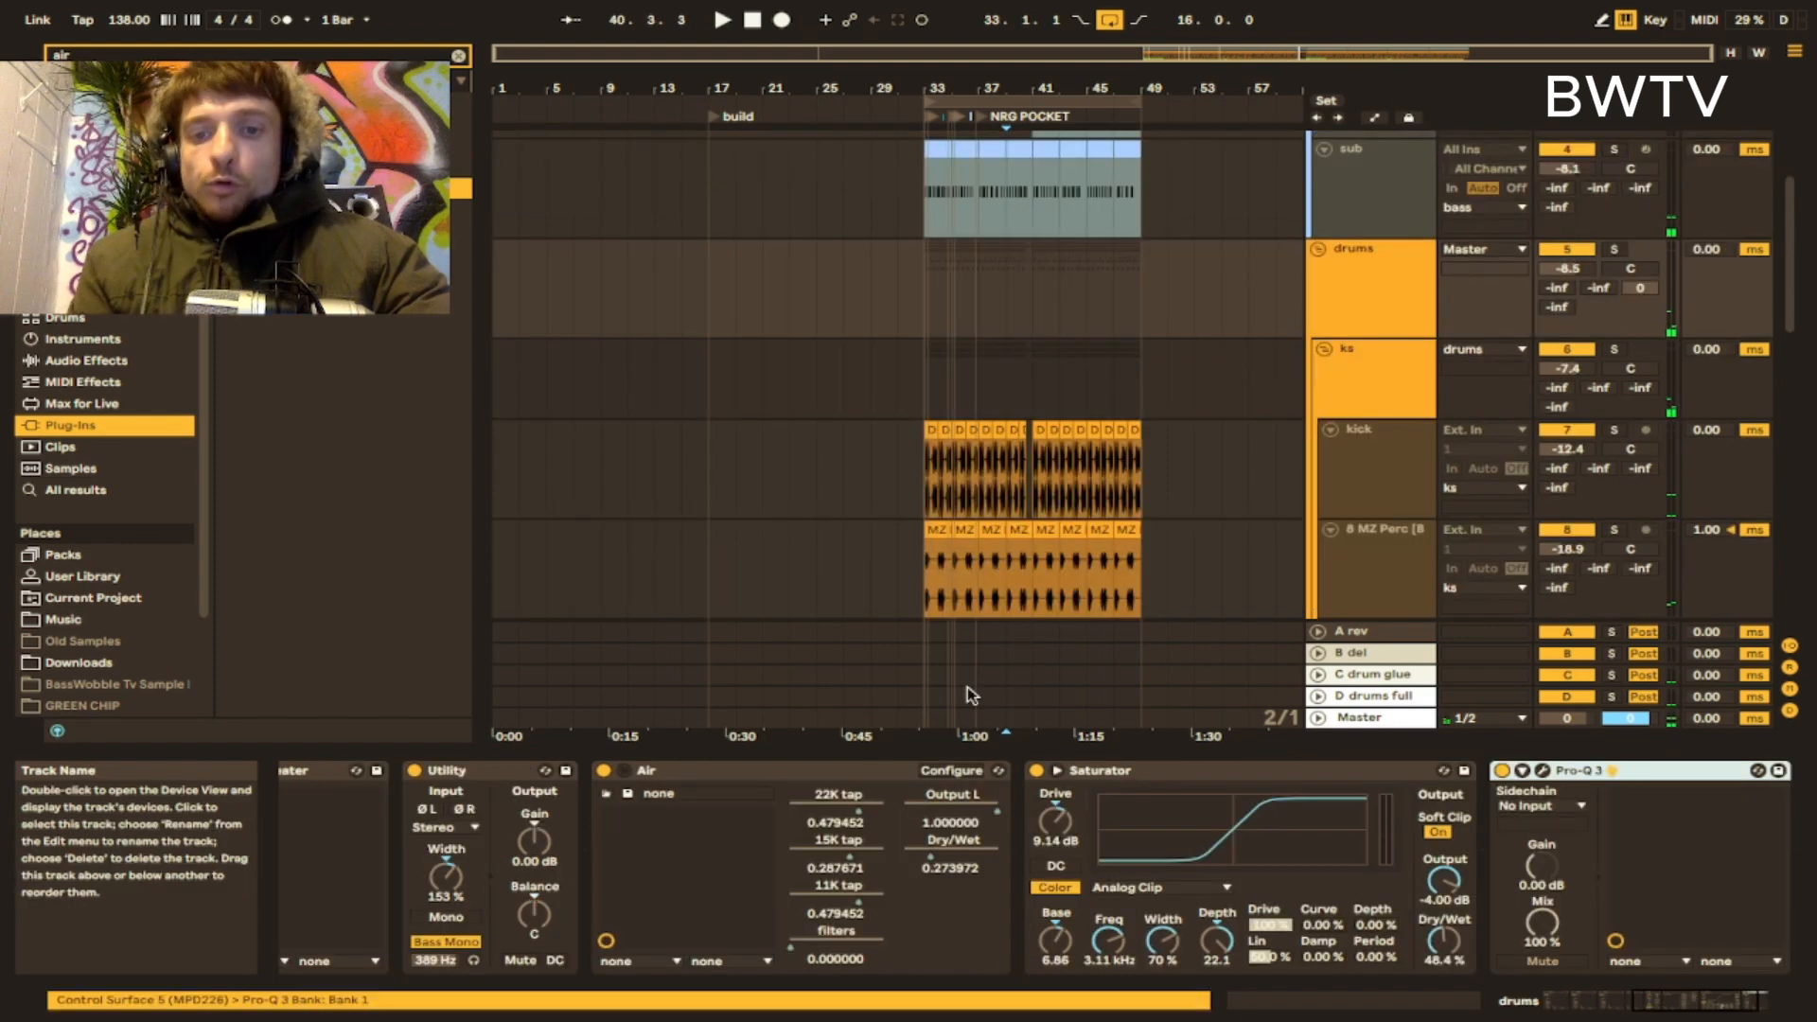
{"action": "left_click", "coordinate": [1613, 250]}
{"action": "key", "text": "space"}
{"action": "left_click", "coordinate": [1361, 317]}
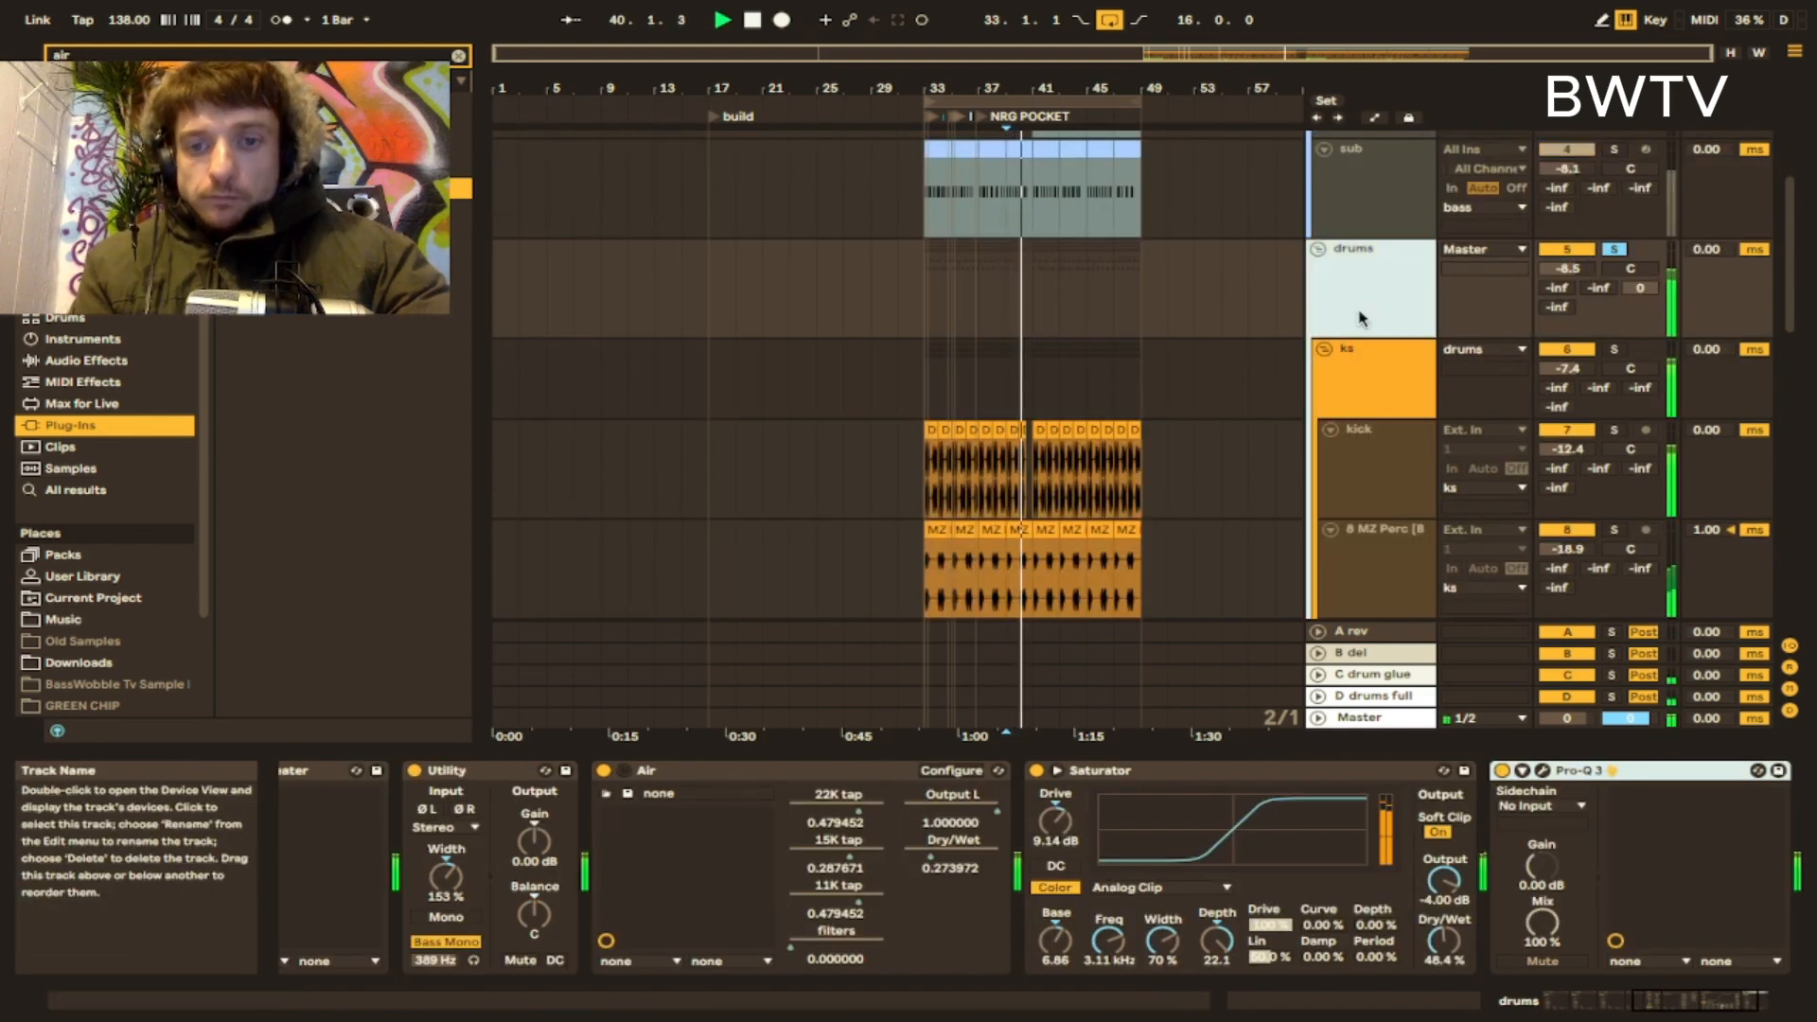
{"action": "key", "text": "space"}
- Examine the EQ curve of the first Pro-Q 3 in the drums chain during playback and hide its window
{"action": "scroll", "coordinate": [853, 927], "scroll_direction": "left", "scroll_amount": 5}
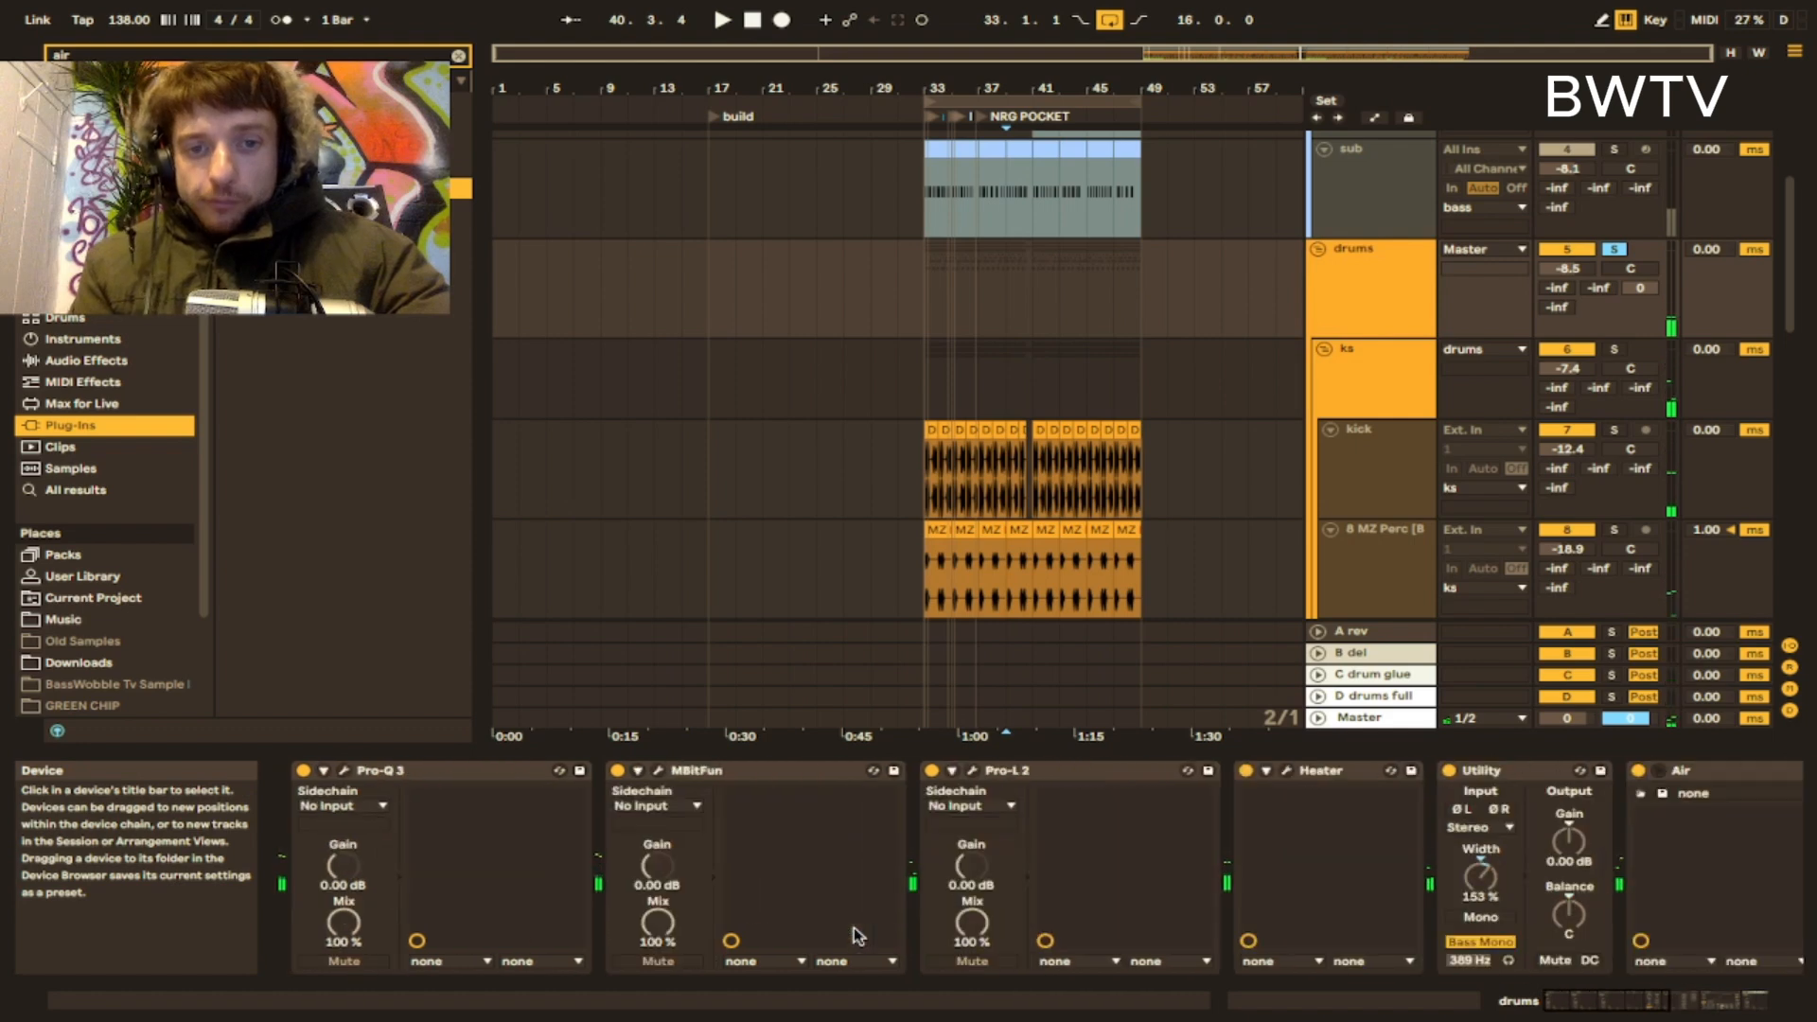
{"action": "left_click", "coordinate": [343, 770]}
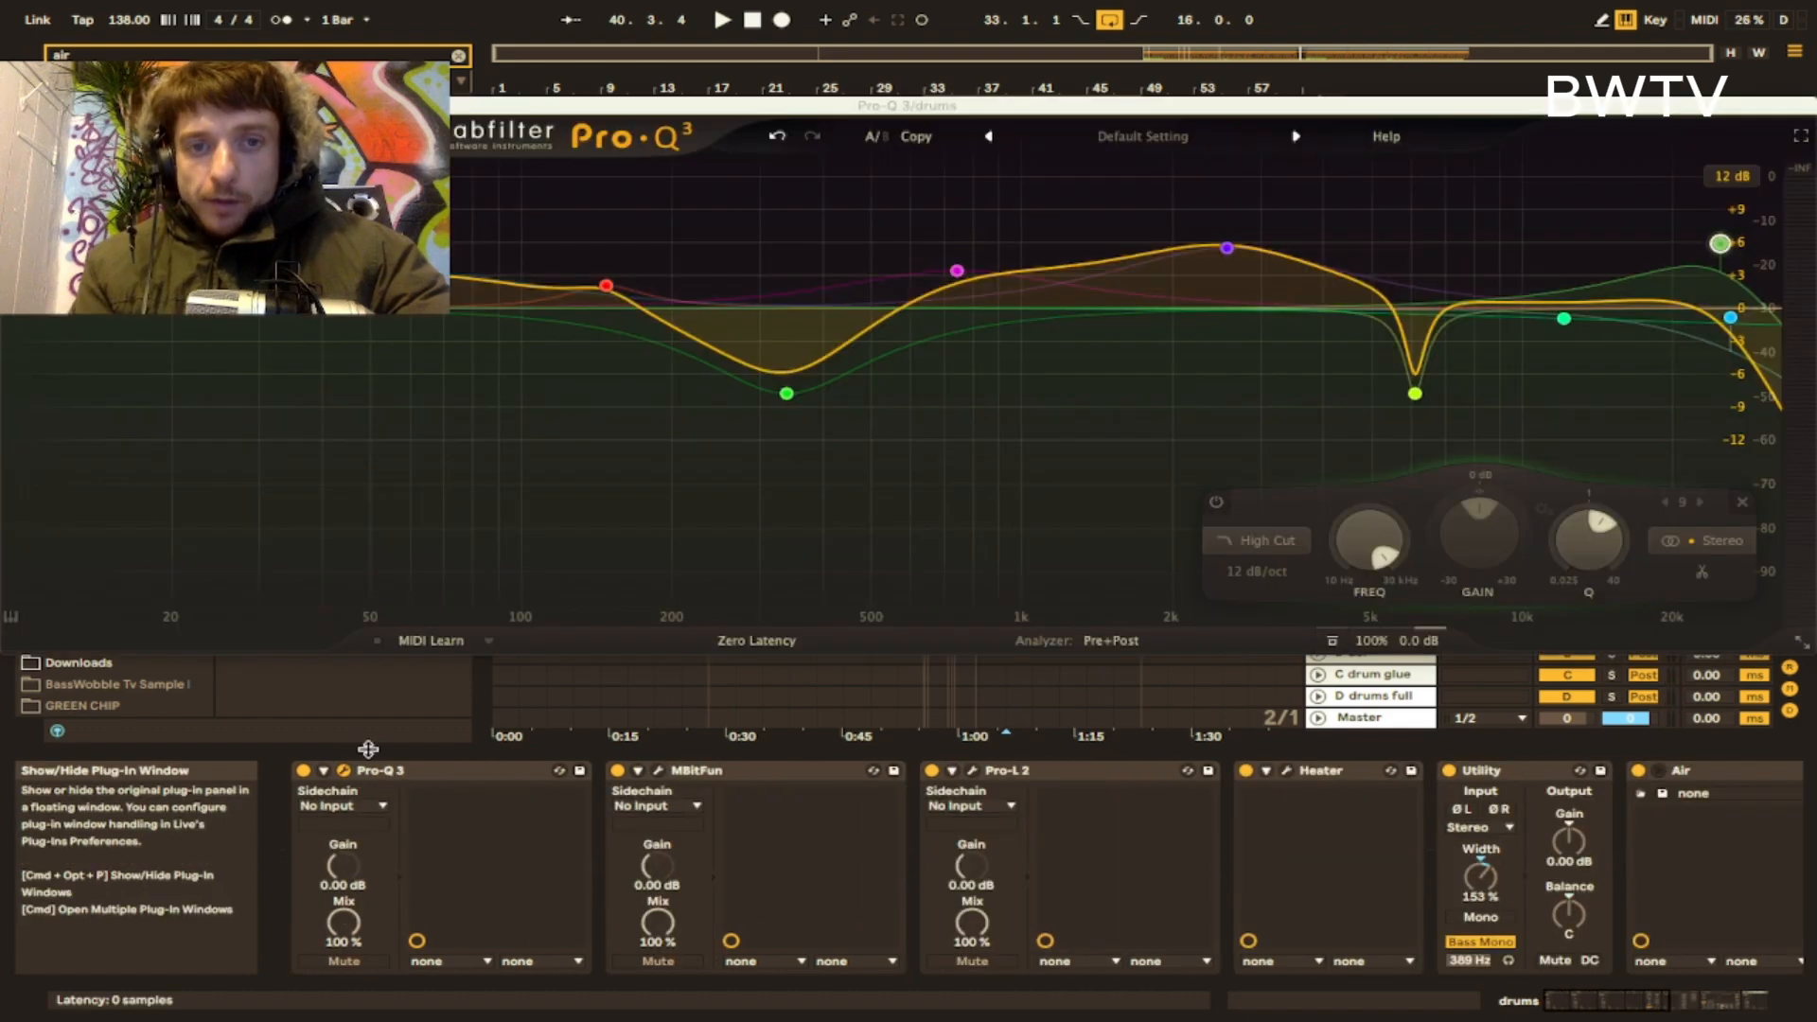
{"action": "key", "text": "space"}
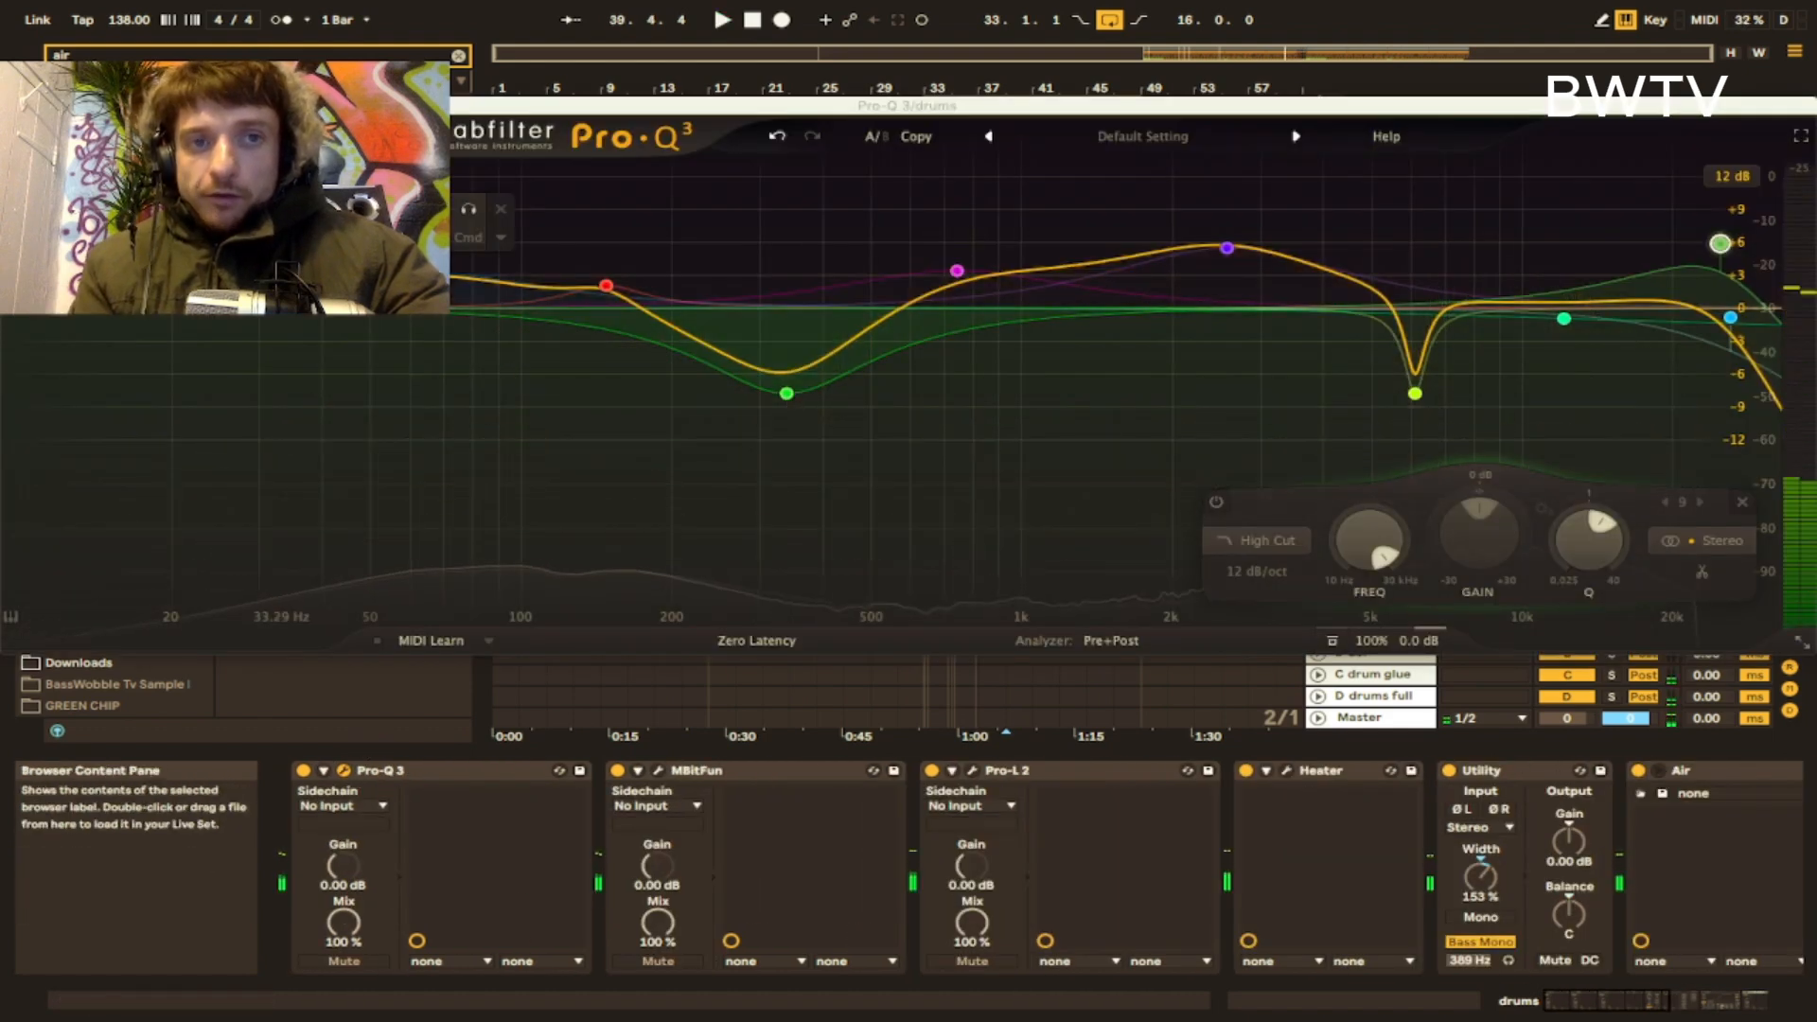
{"action": "left_click", "coordinate": [344, 770]}
- Examine the MBitFun and Pro-L 2 settings on the drums group, hiding each plug-in window again
{"action": "left_click", "coordinate": [658, 770]}
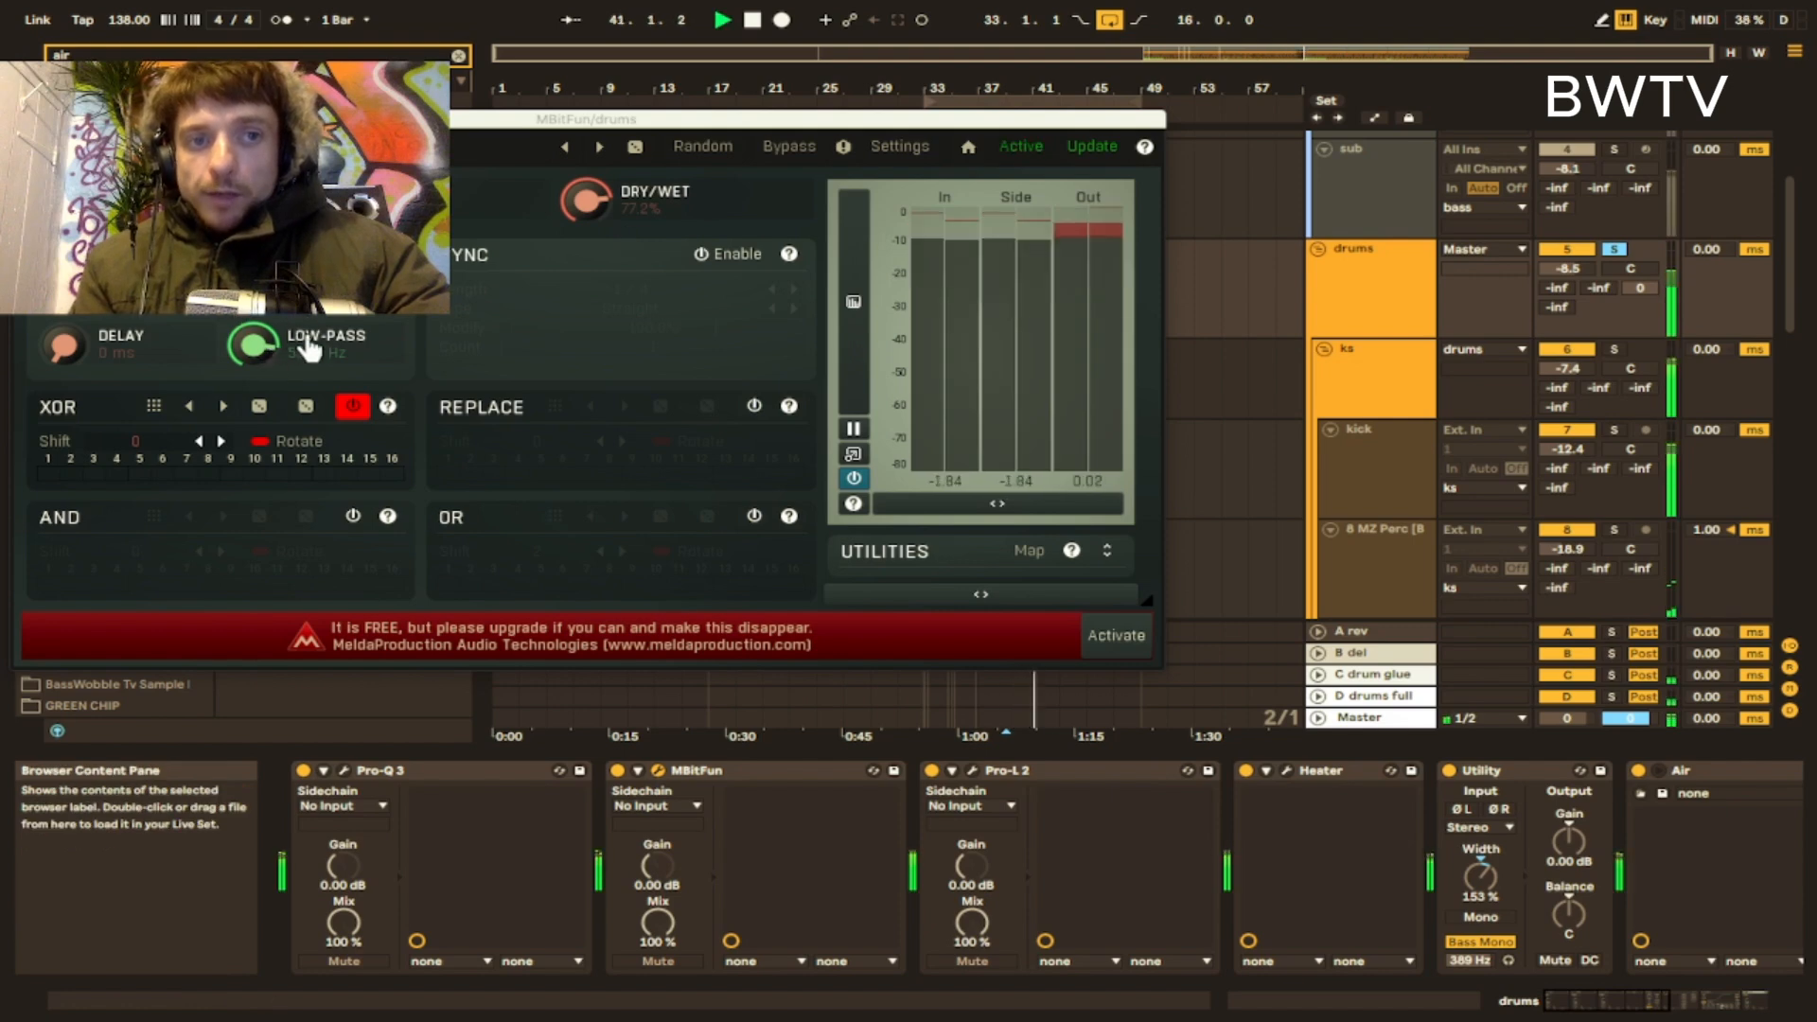
{"action": "key", "text": "space"}
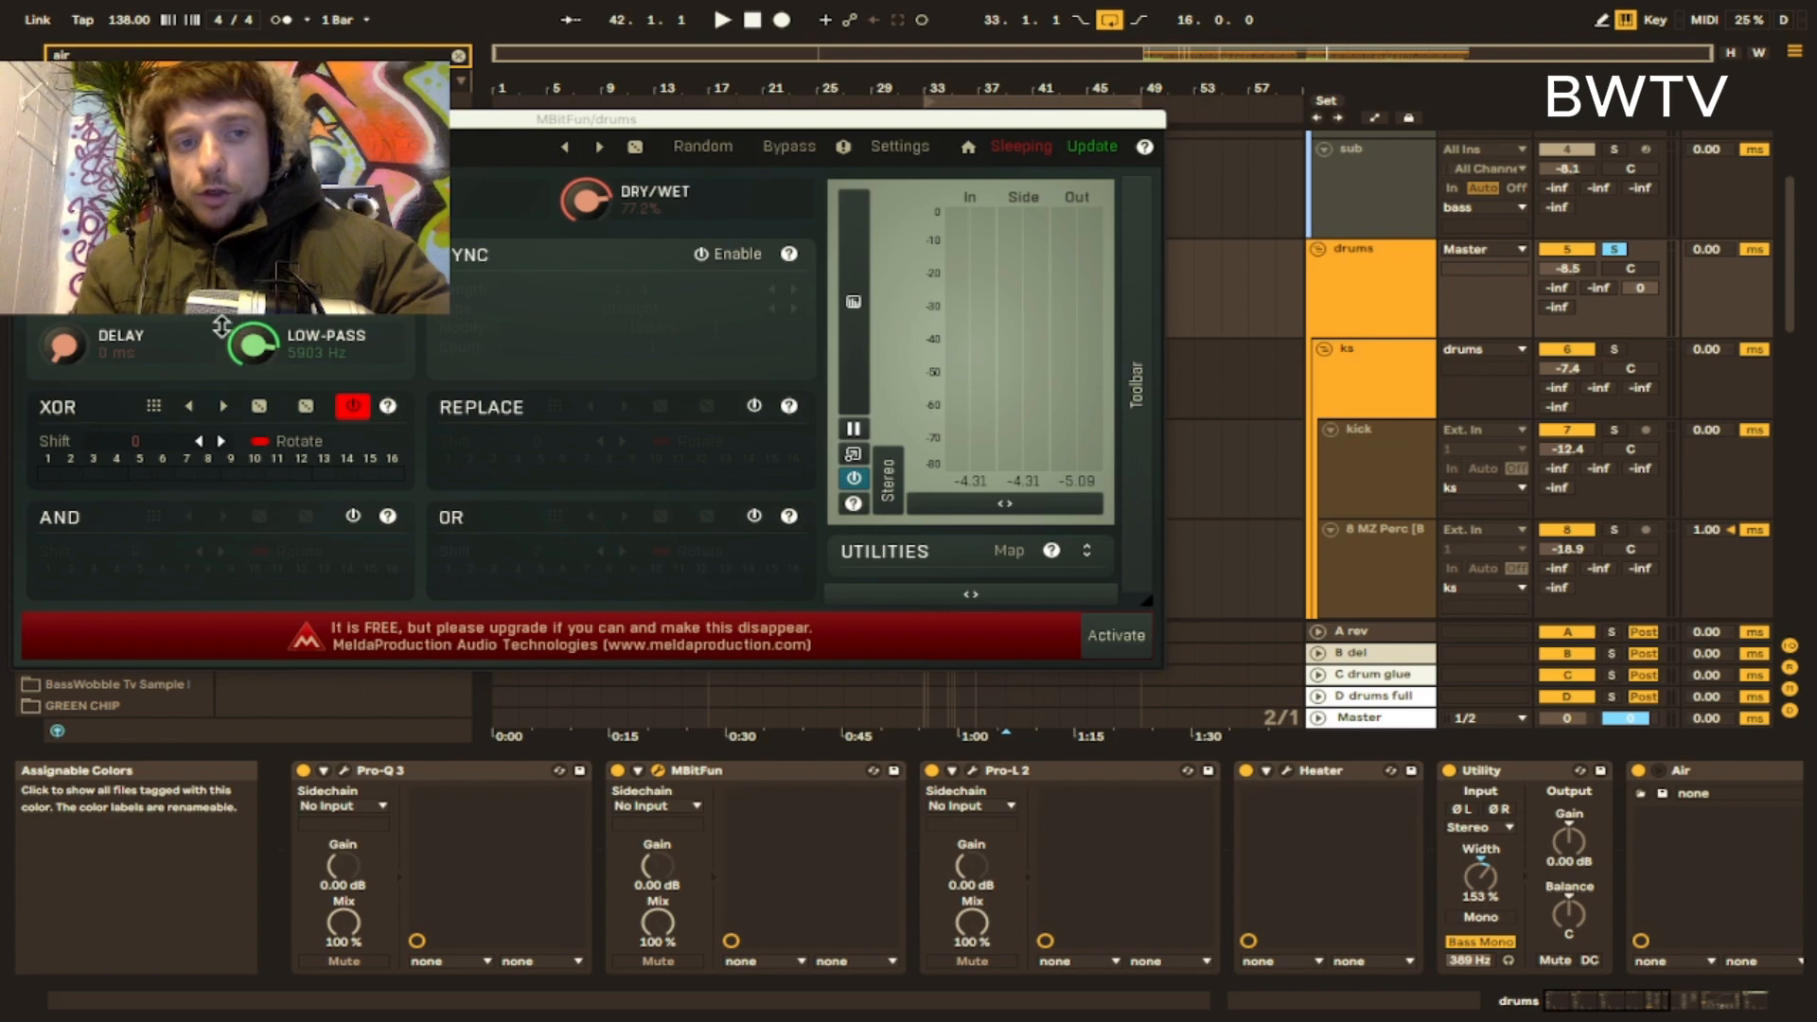
{"action": "left_click", "coordinate": [657, 770]}
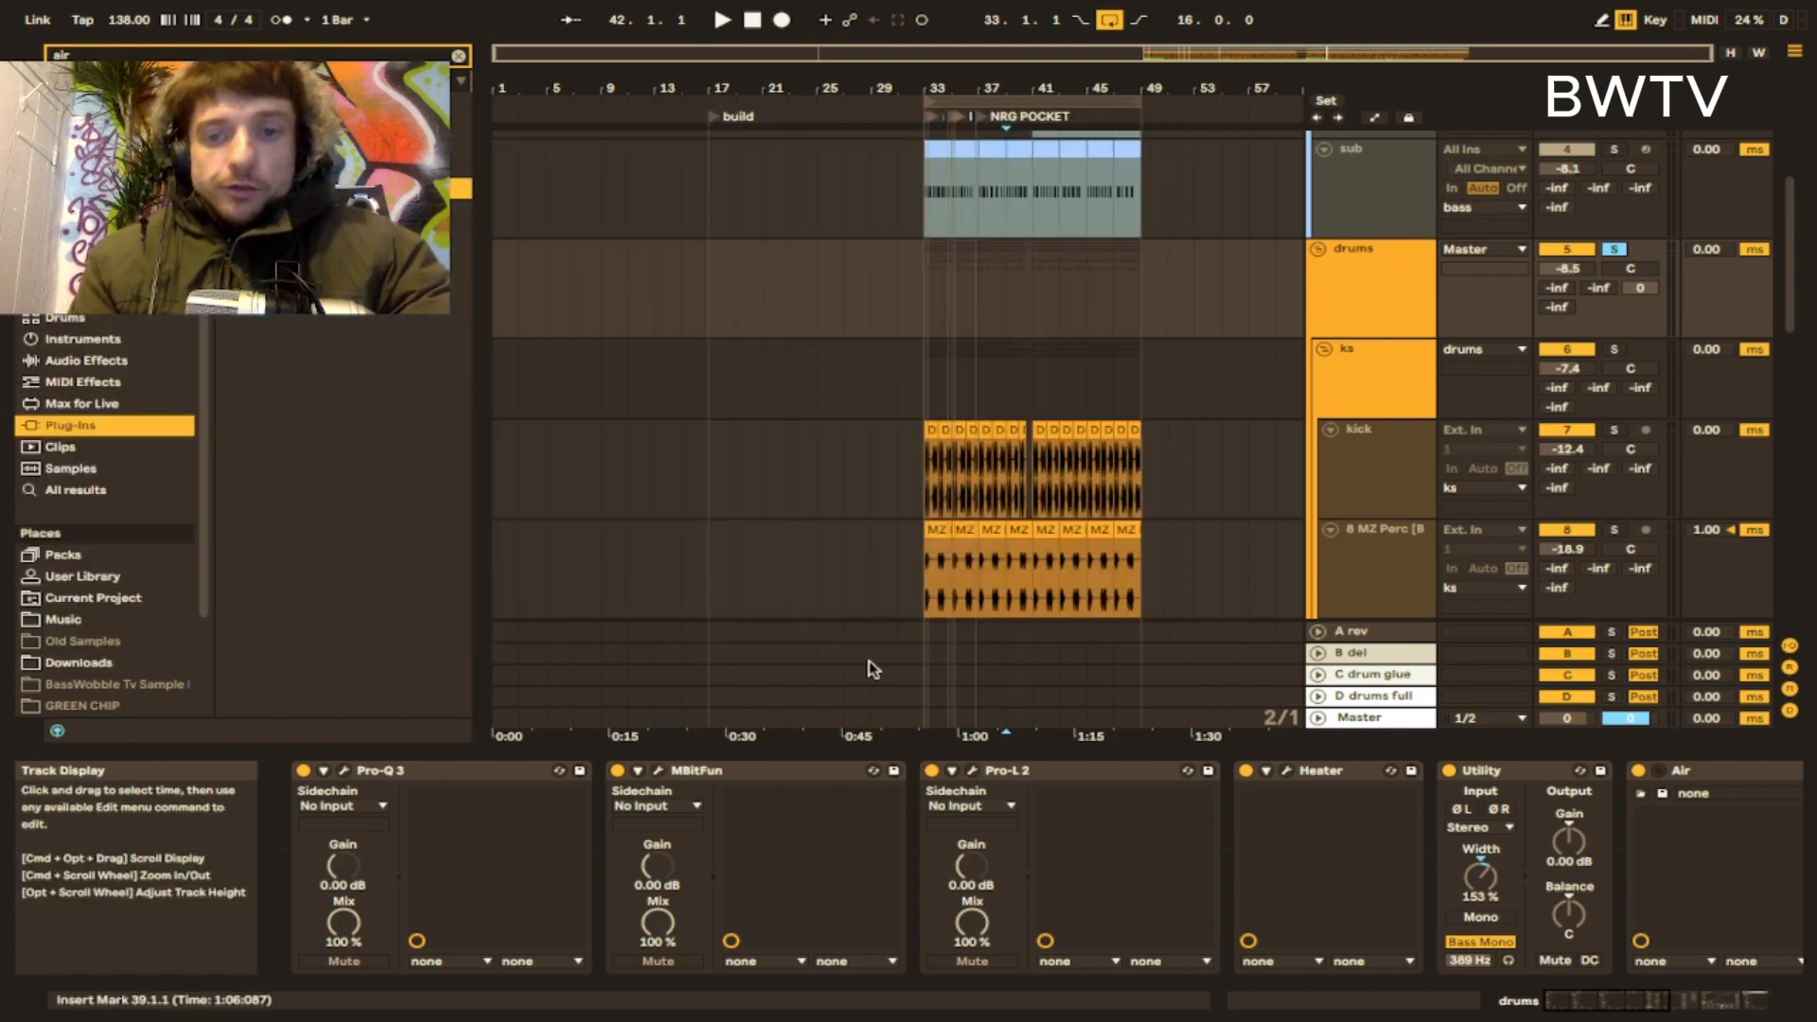
{"action": "left_click", "coordinate": [972, 774]}
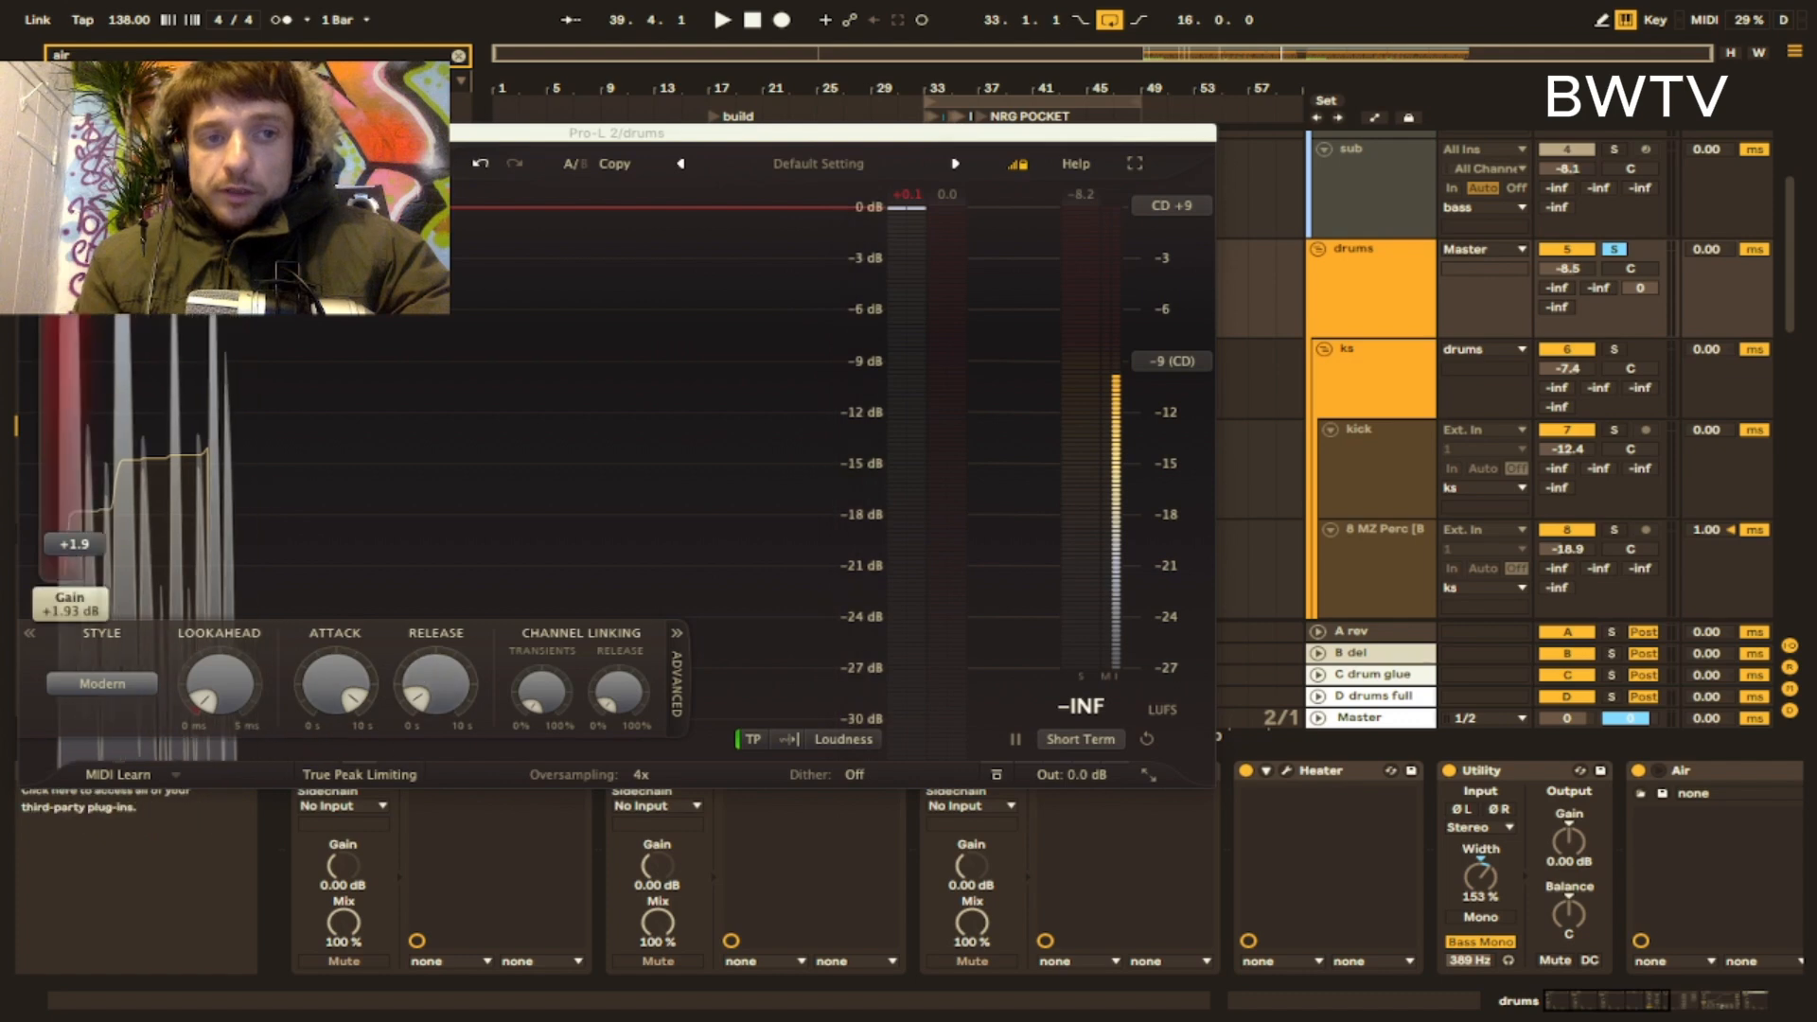
{"action": "left_click", "coordinate": [29, 133]}
{"action": "scroll", "coordinate": [852, 529], "scroll_direction": "down", "scroll_amount": 1}
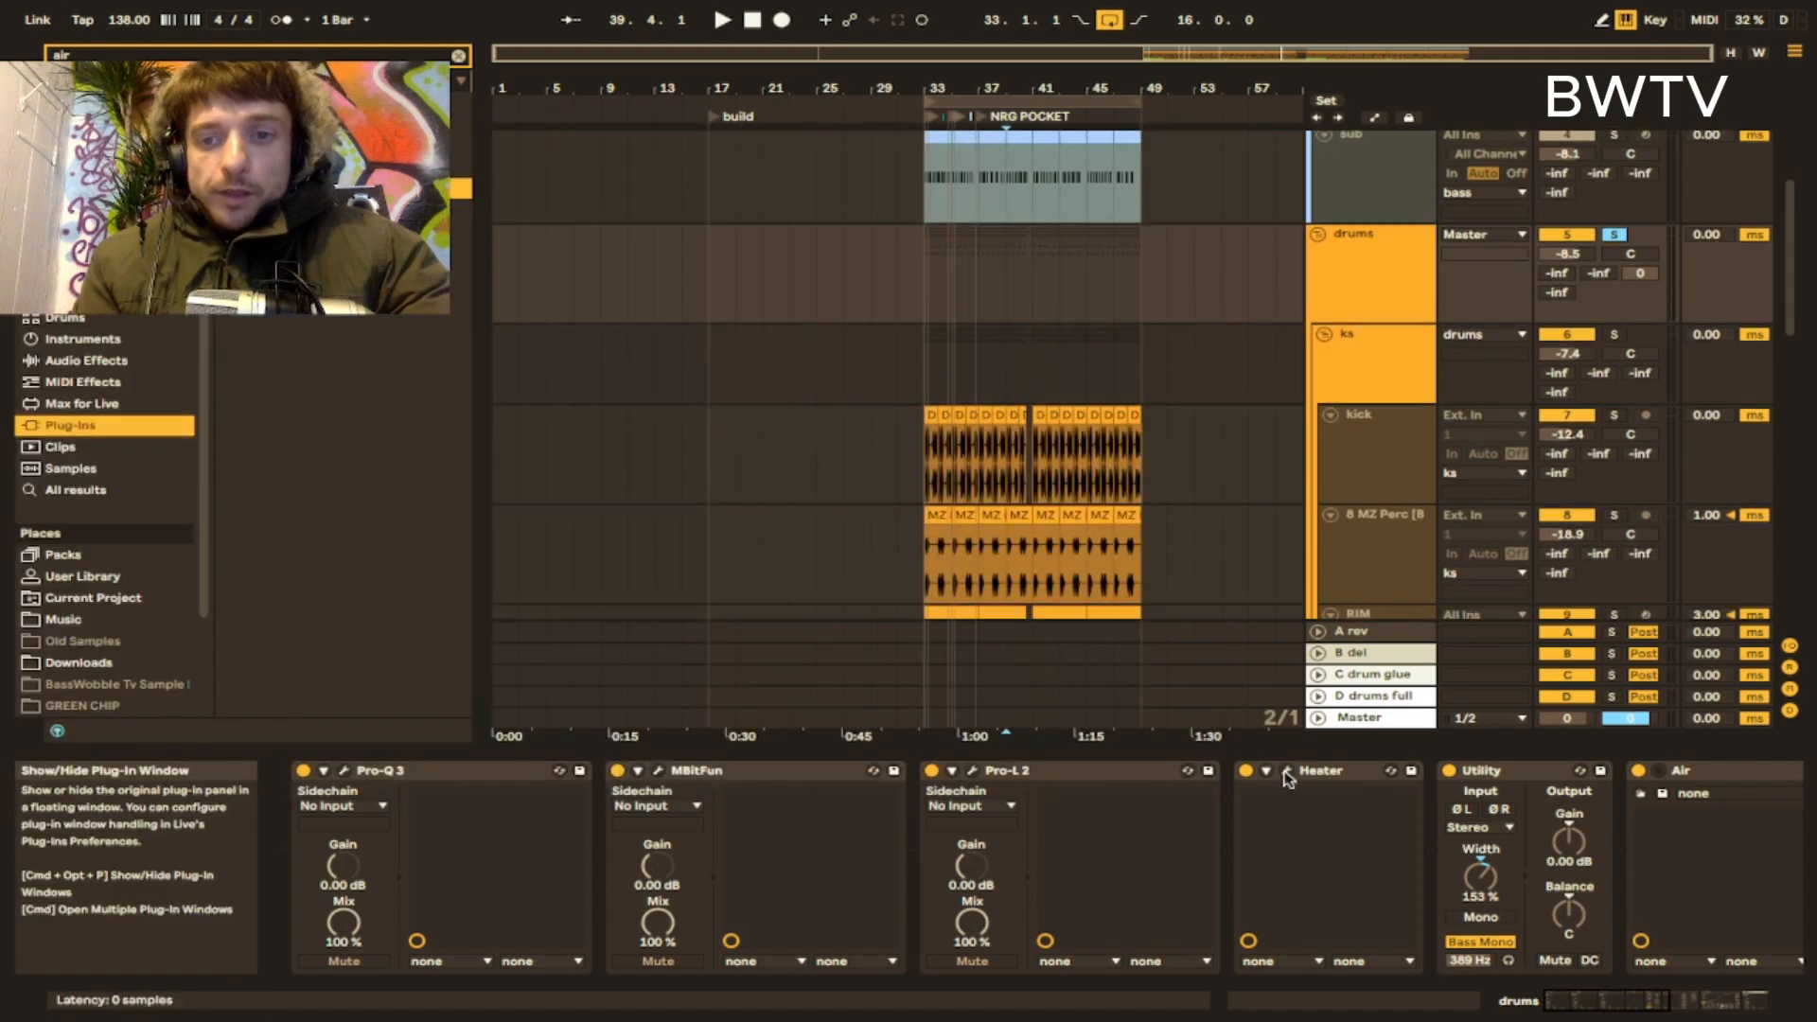
- Examine the Heater's saturation, bass and treble settings on the drums group during playback and hide its window
{"action": "left_click", "coordinate": [1286, 778]}
{"action": "key", "text": "space"}
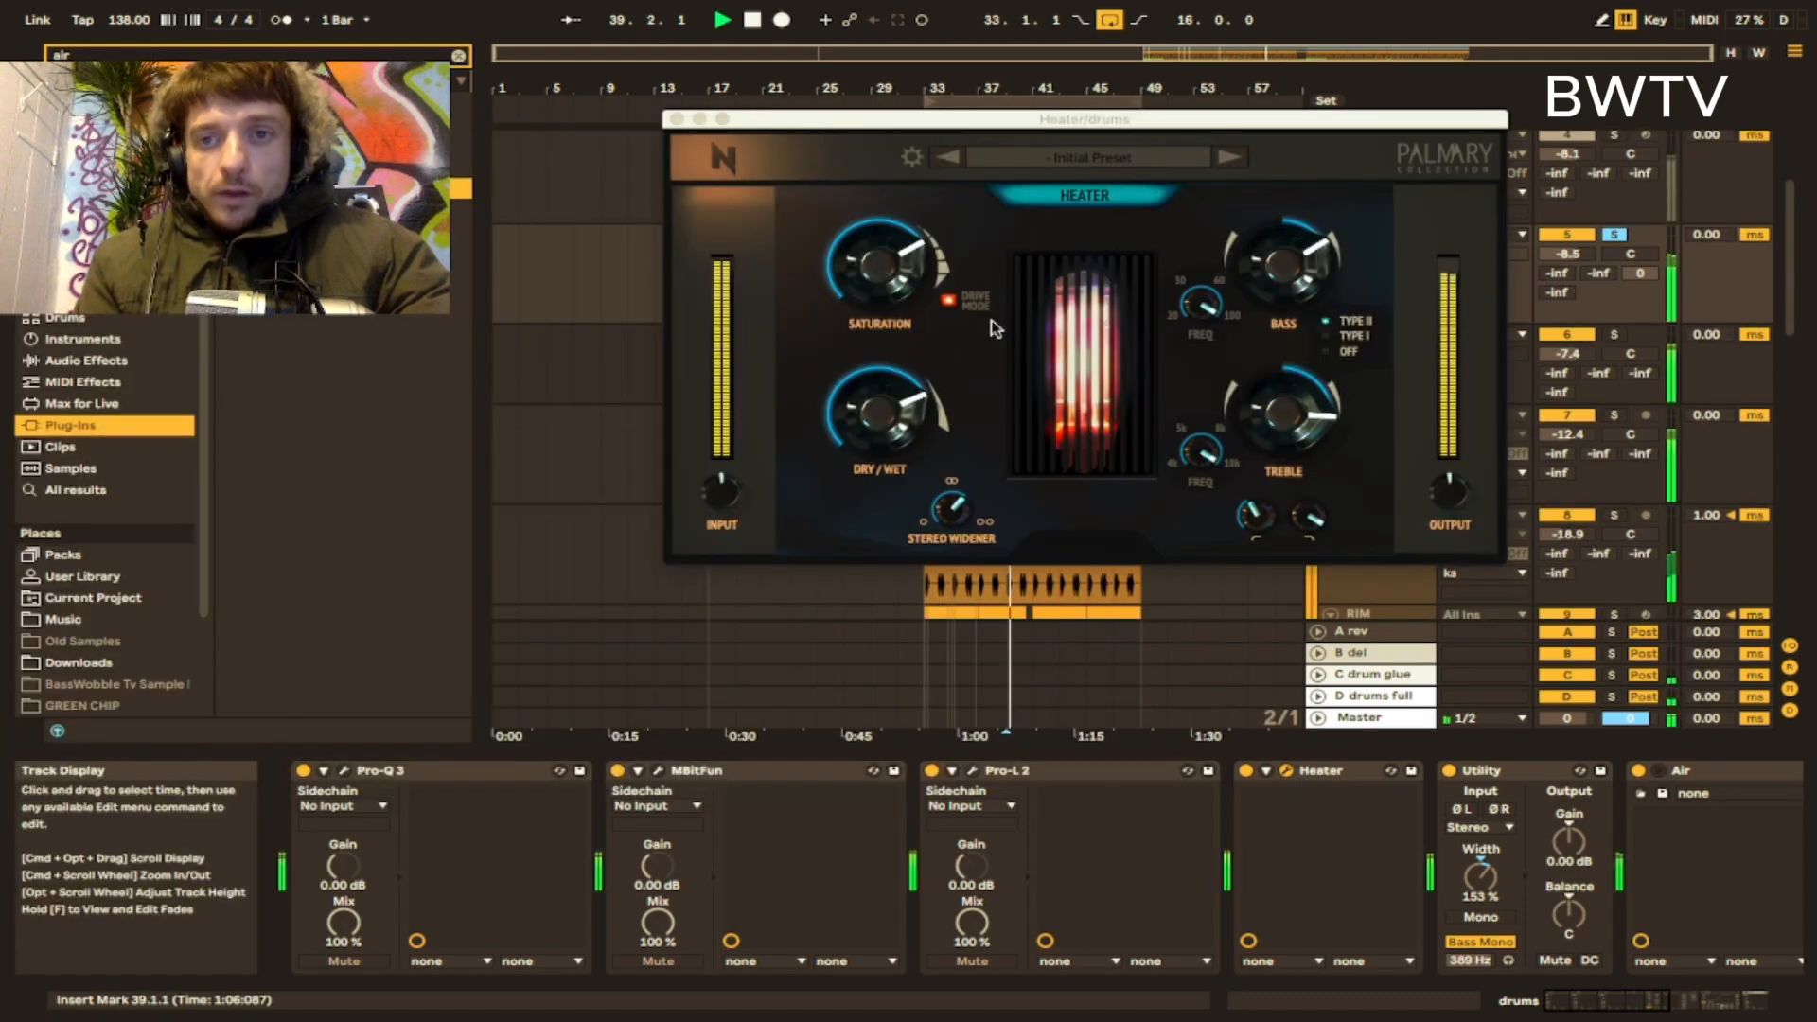
{"action": "left_click", "coordinate": [1286, 777]}
- Examine the Utility, Air and Saturator settings in the drums chain and compare the Saturator's effect during playback
{"action": "scroll", "coordinate": [1269, 861], "scroll_direction": "right", "scroll_amount": 3}
{"action": "scroll", "coordinate": [1270, 861], "scroll_direction": "right", "scroll_amount": 3}
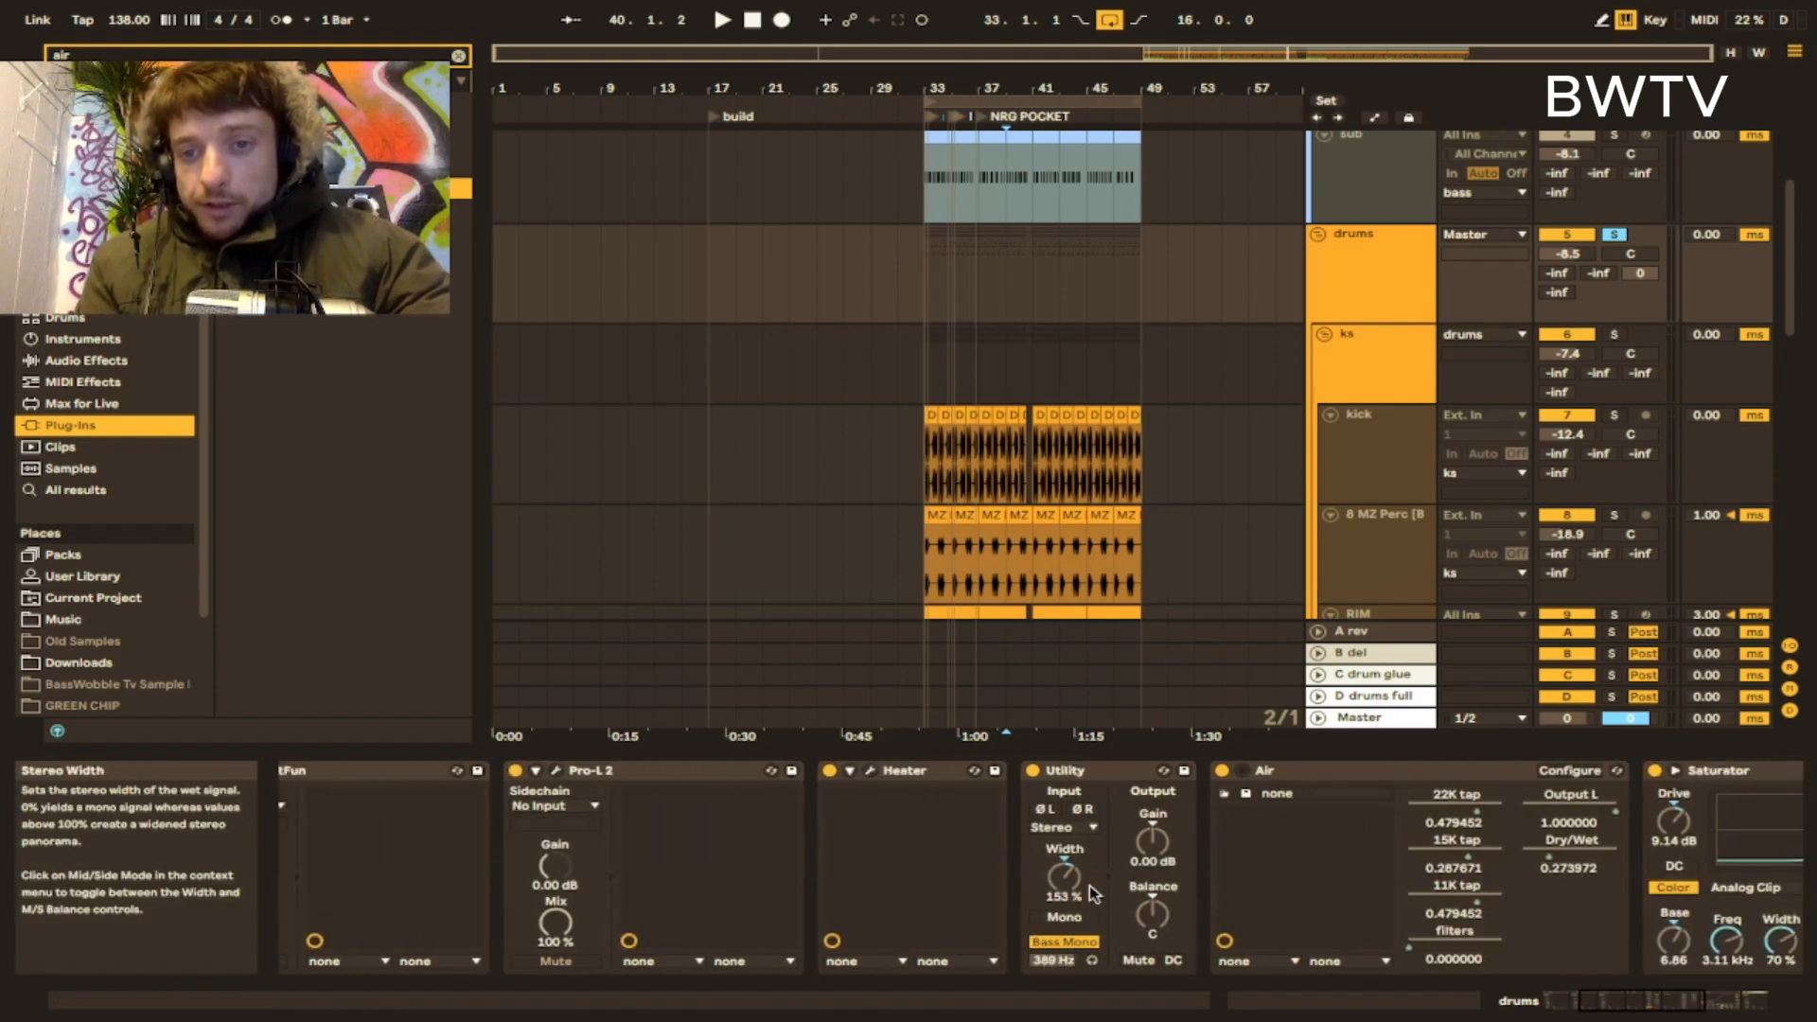
{"action": "scroll", "coordinate": [1088, 883], "scroll_direction": "right", "scroll_amount": 3}
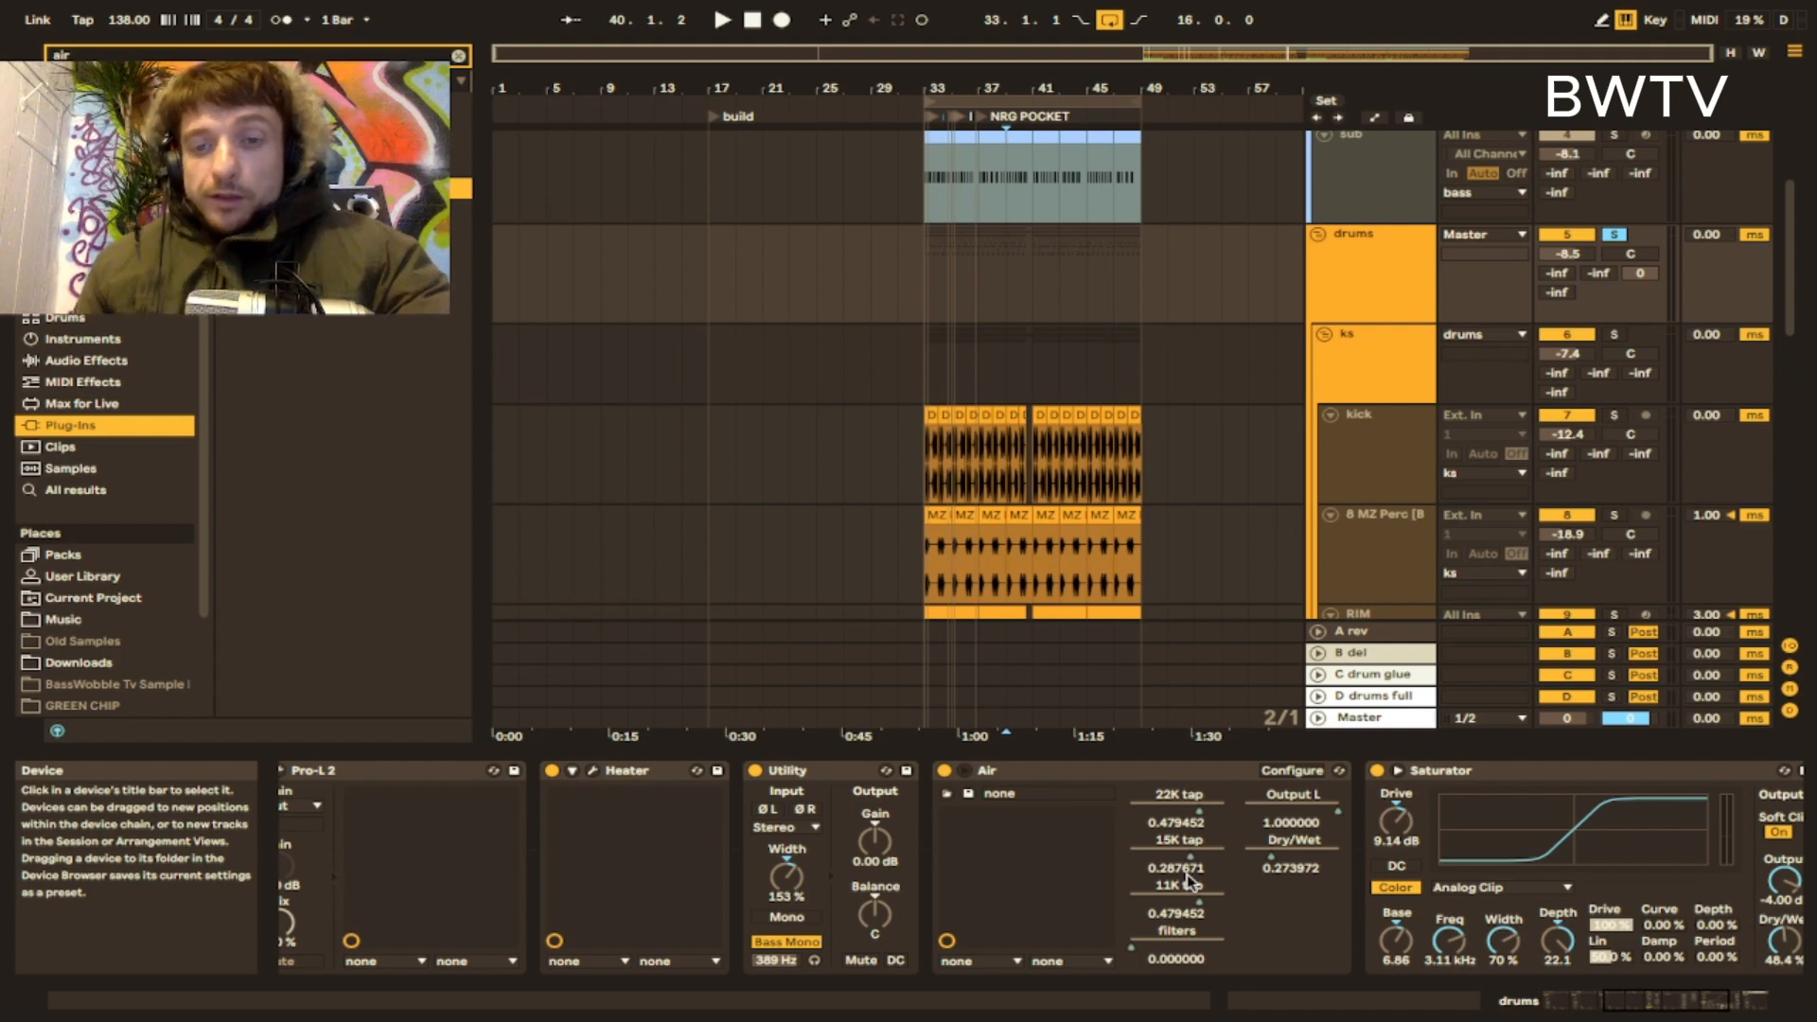
{"action": "scroll", "coordinate": [1188, 880], "scroll_direction": "right", "scroll_amount": 1}
{"action": "scroll", "coordinate": [1230, 869], "scroll_direction": "right", "scroll_amount": 2}
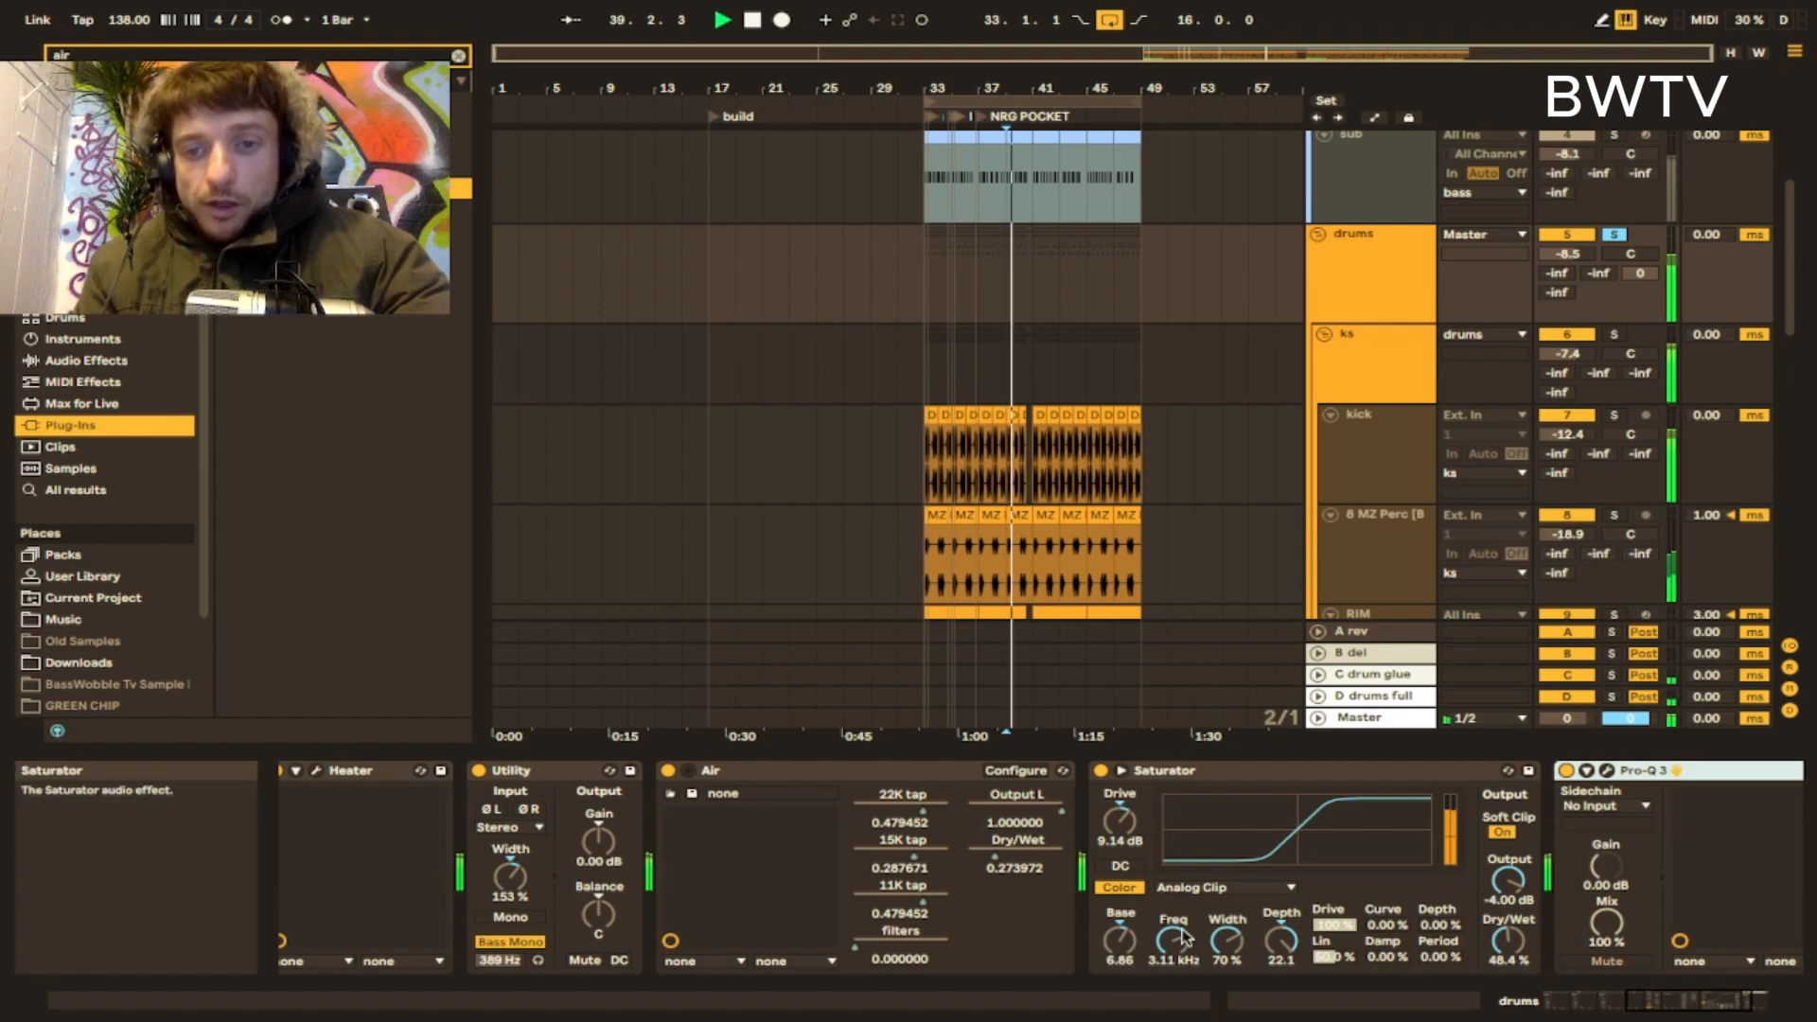
{"action": "left_click", "coordinate": [1100, 770]}
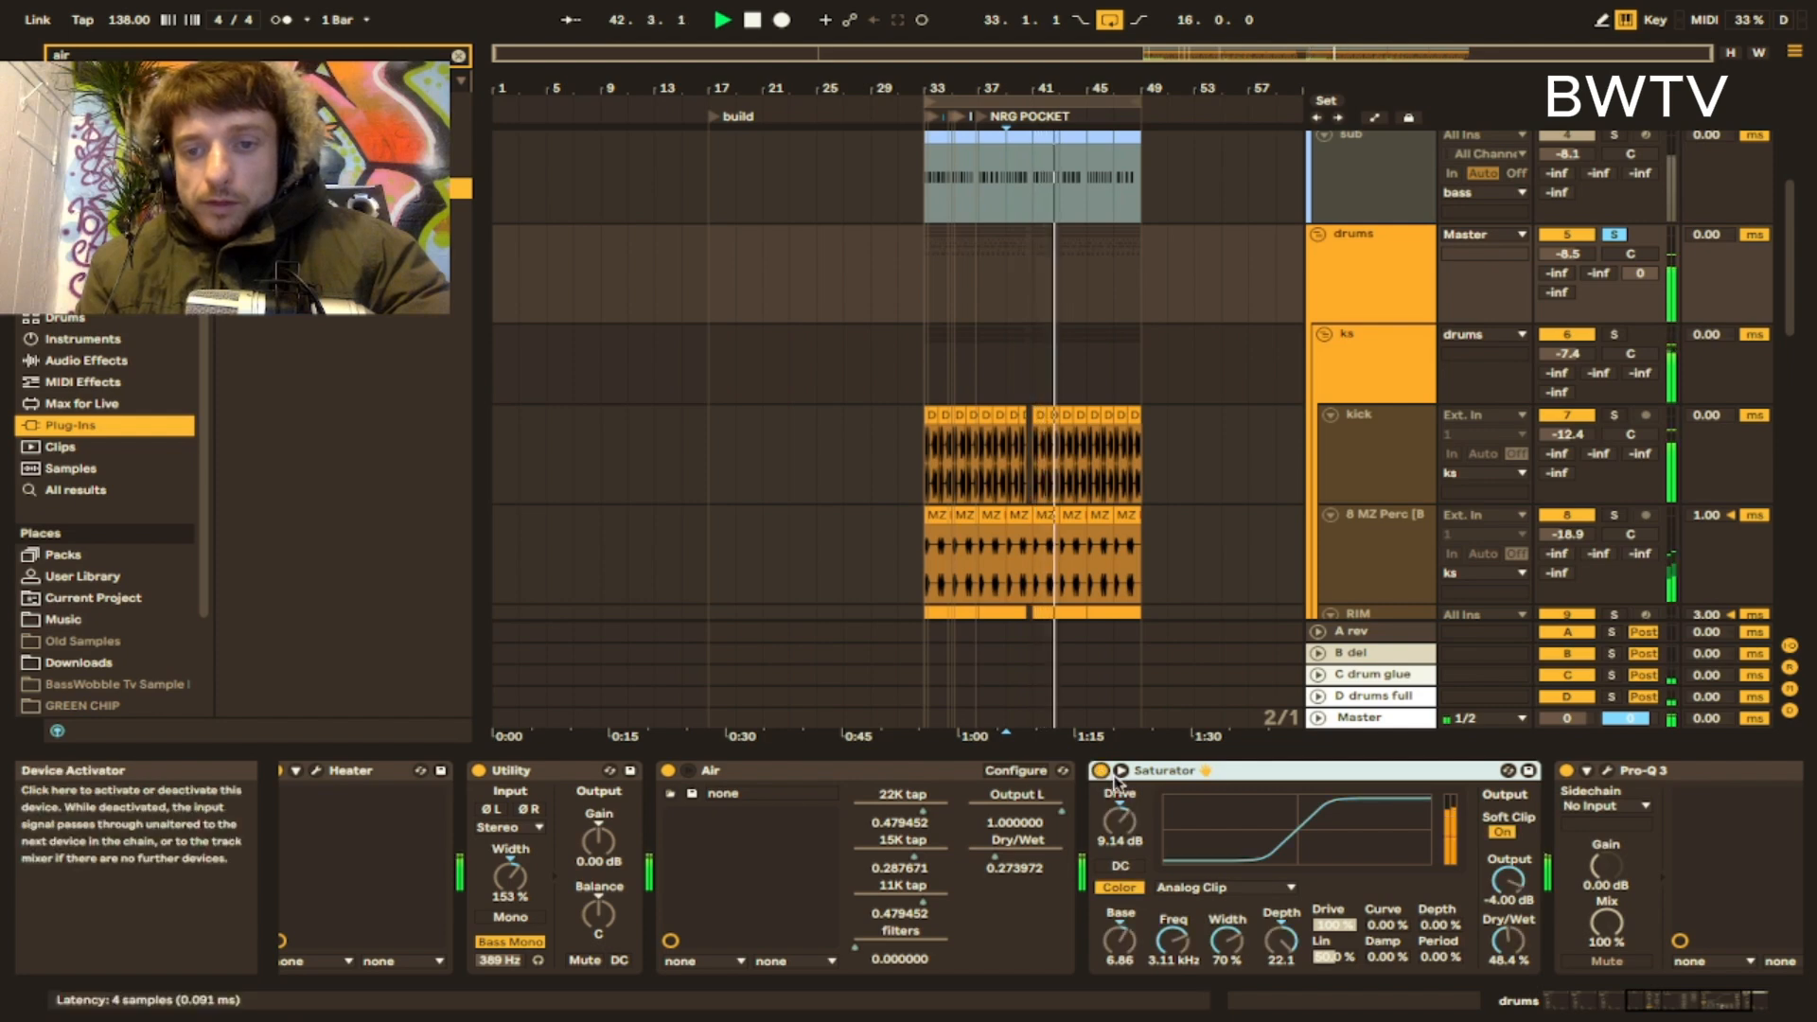
{"action": "key", "text": "space"}
- Raise the 1.3 kHz bell band of the drums chain's last Pro-Q 3 to +3.03 dB and audition it
{"action": "scroll", "coordinate": [1234, 894], "scroll_direction": "down", "scroll_amount": 3}
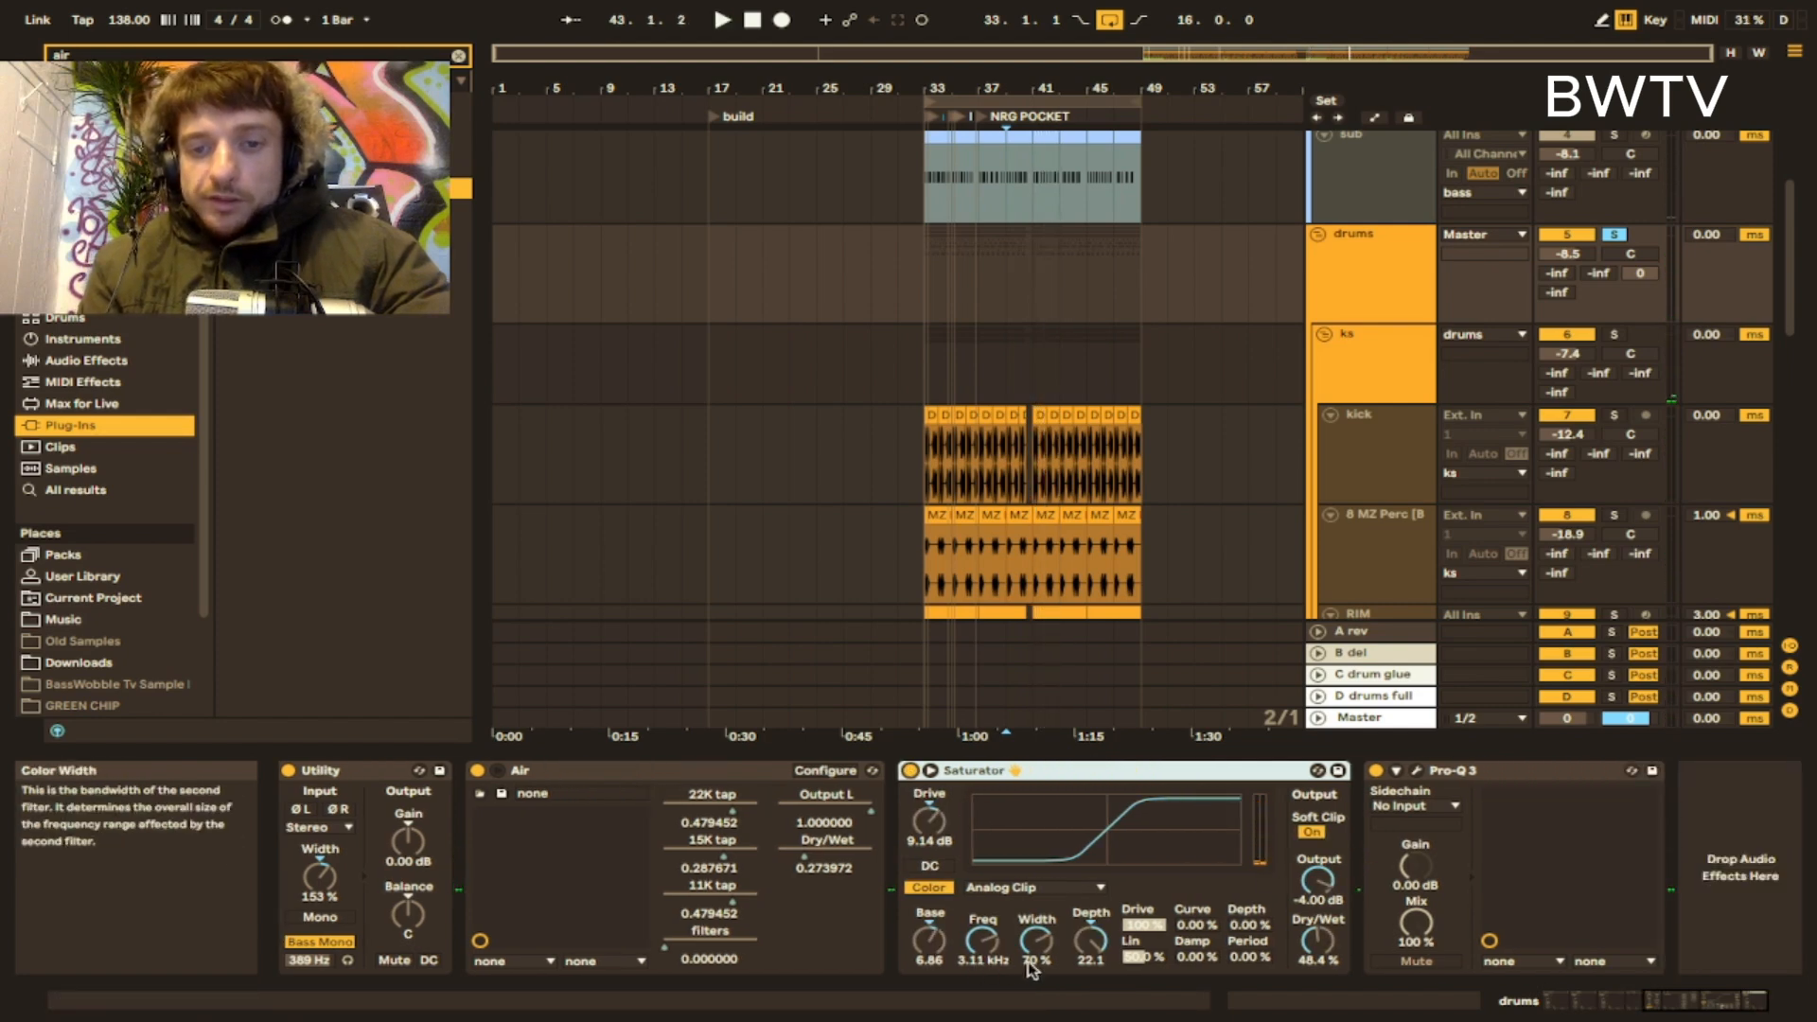
{"action": "left_click", "coordinate": [1416, 771]}
{"action": "key", "text": "space"}
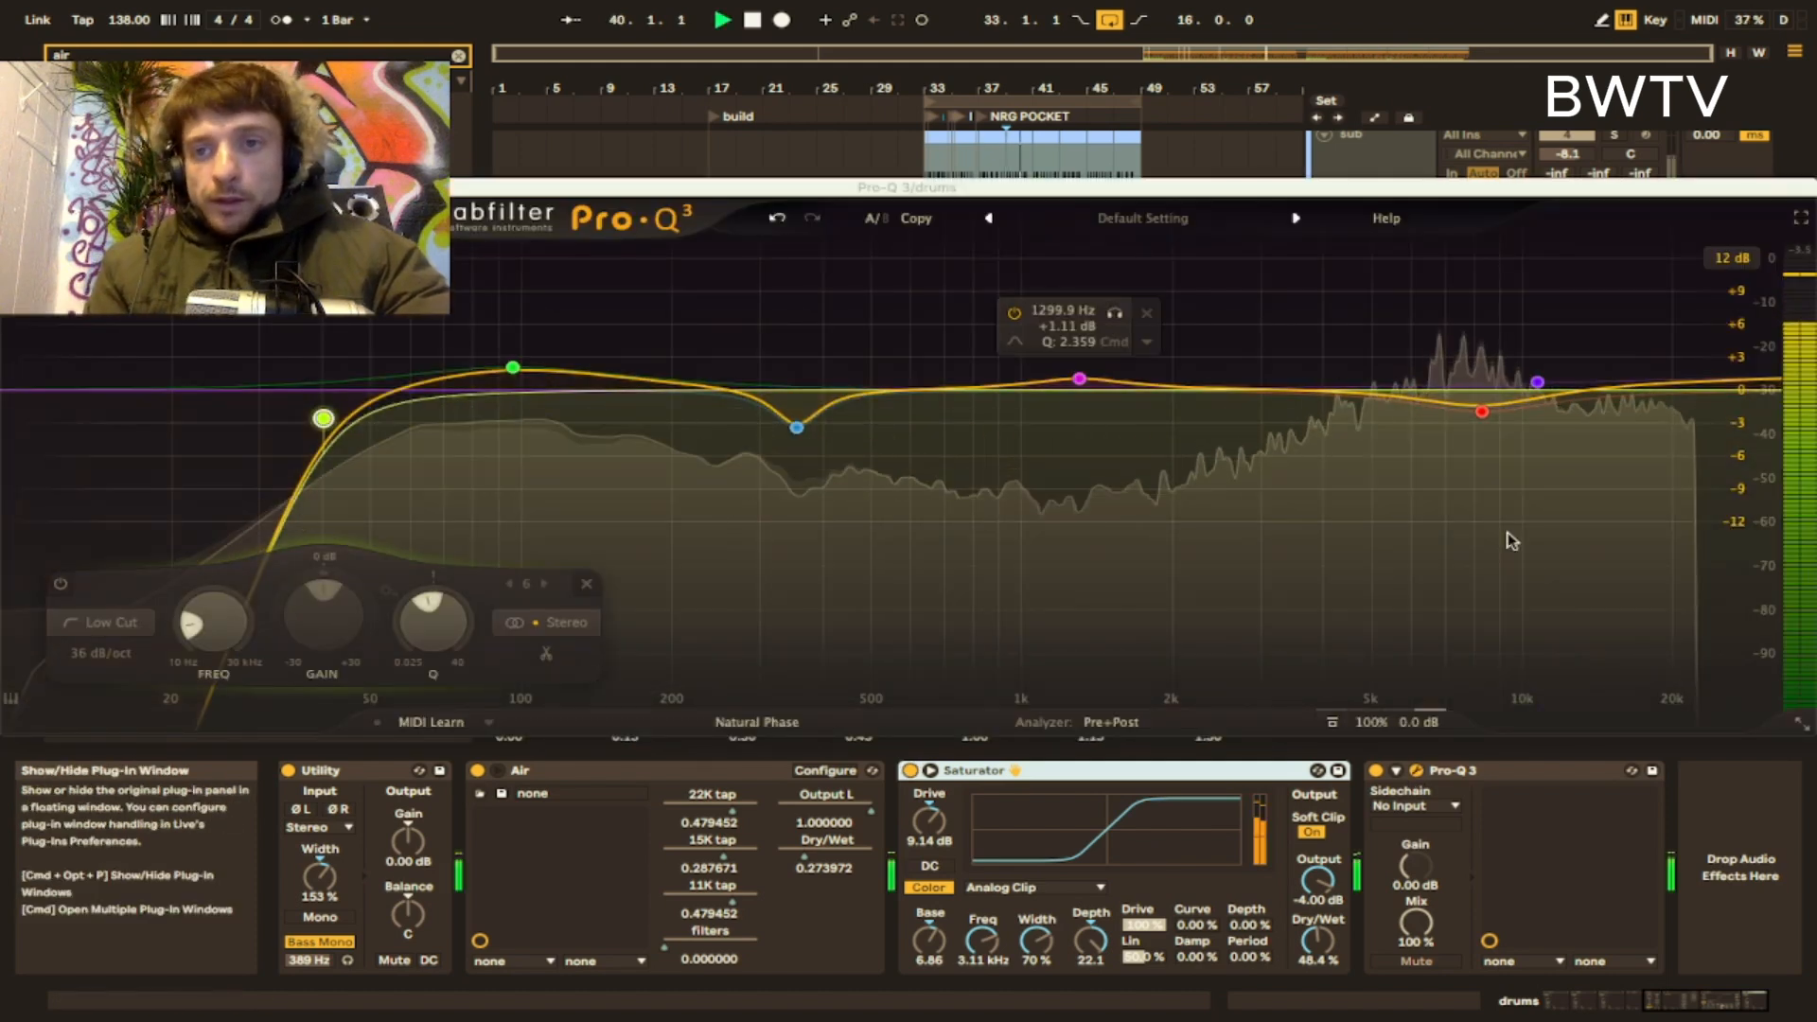
{"action": "mouse_move", "coordinate": [1465, 420]}
{"action": "mouse_move", "coordinate": [1078, 378]}
{"action": "left_mouse_down"}
{"action": "mouse_move", "coordinate": [1079, 325]}
{"action": "mouse_move", "coordinate": [1080, 360]}
{"action": "left_mouse_up"}
{"action": "key", "text": "space"}
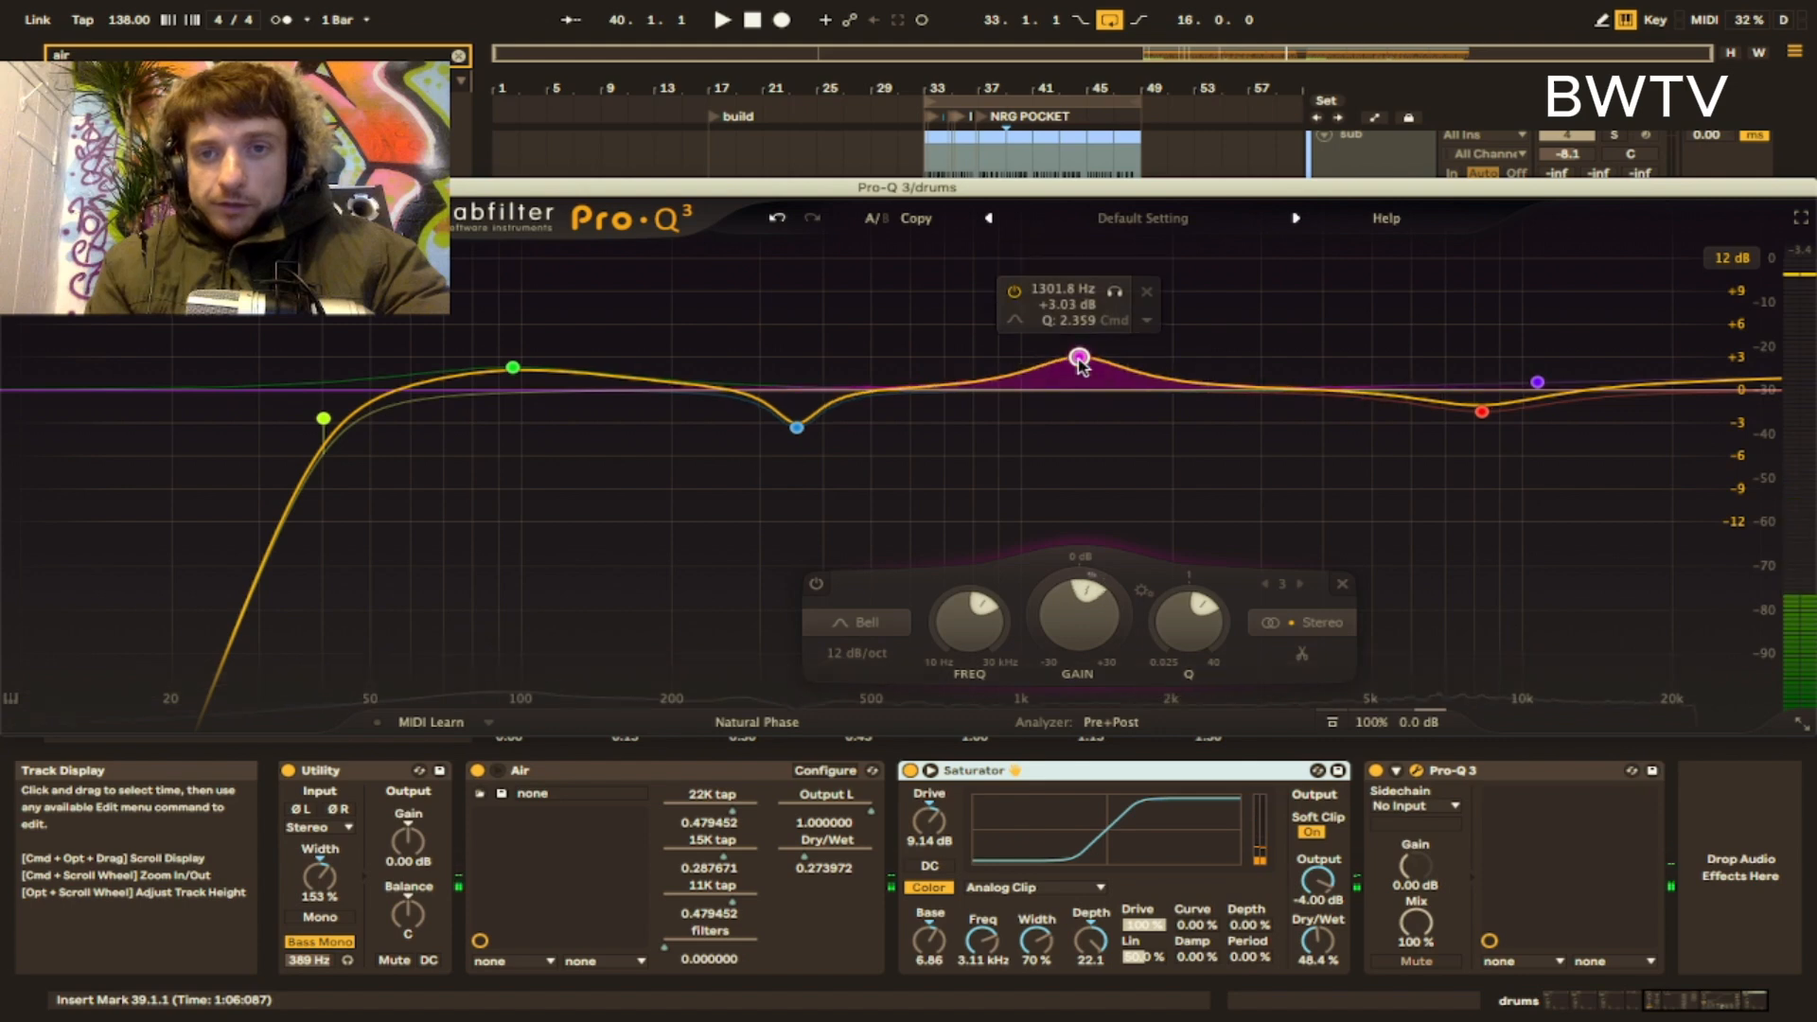
{"action": "key", "text": "space"}
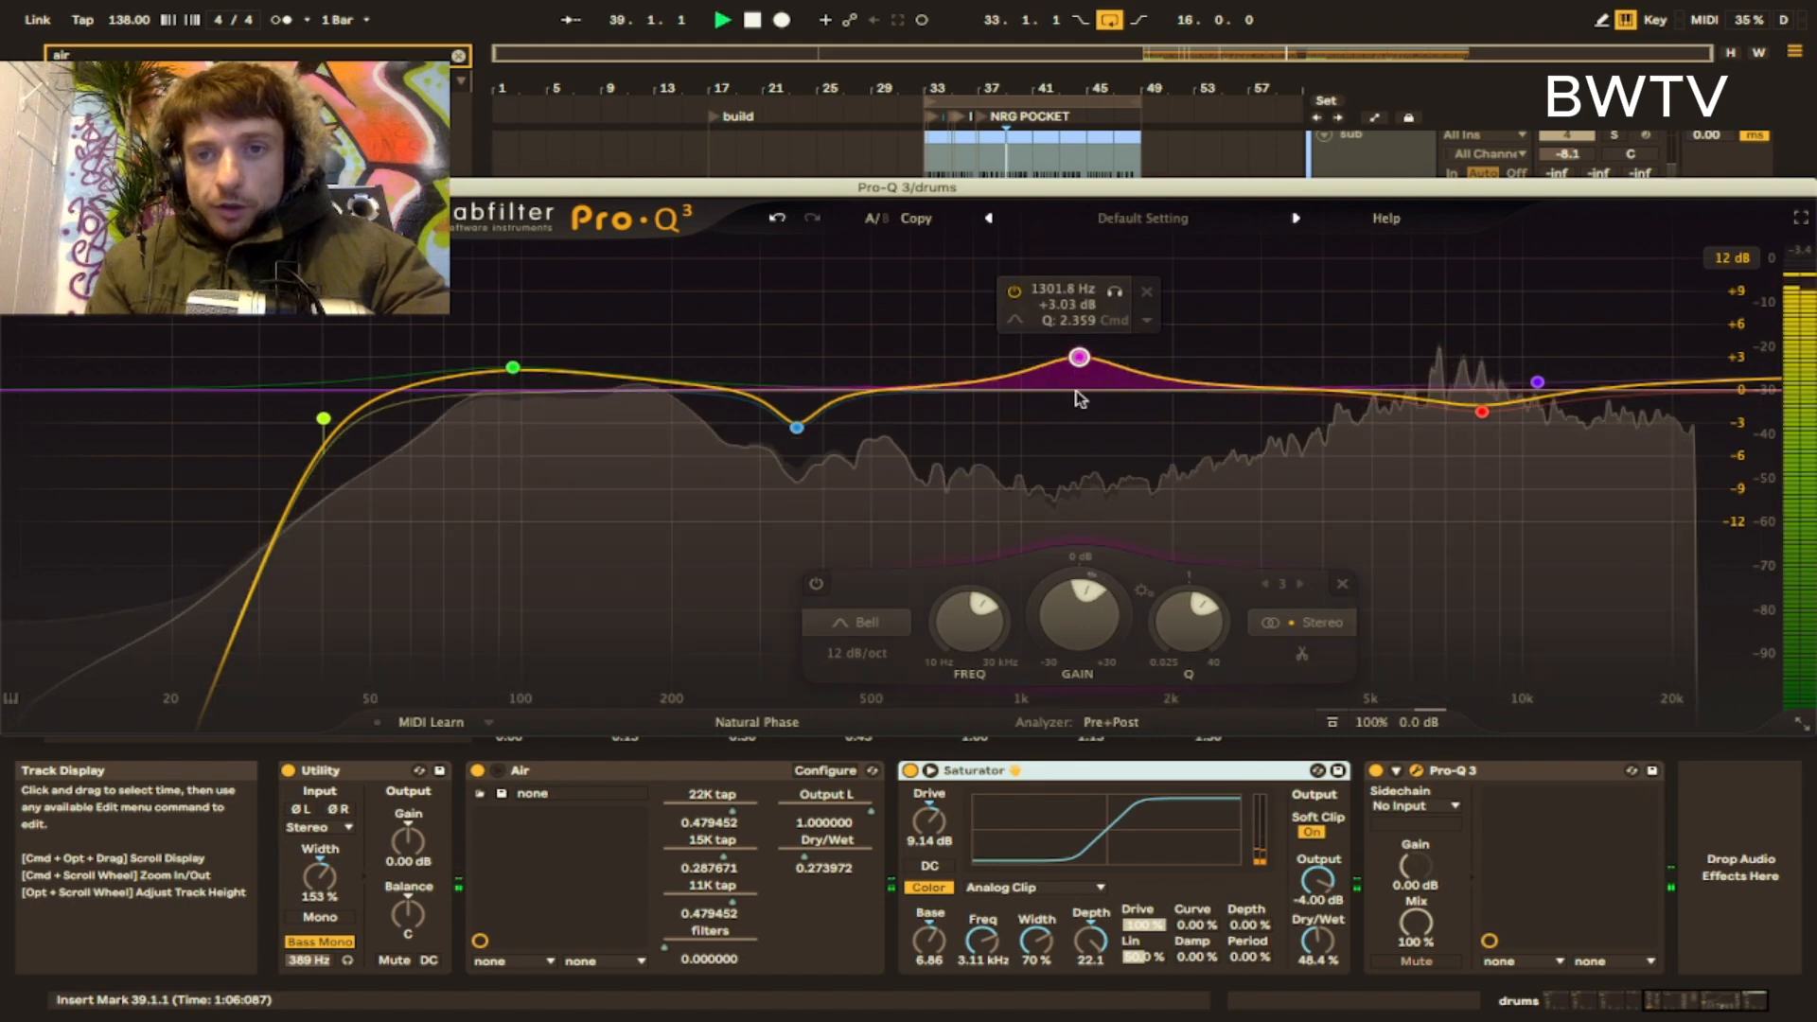
- Add a boosted band just above 2 kHz in the drums' last Pro-Q 3 and close the plug-in window
{"action": "double_click", "coordinate": [1191, 373]}
{"action": "left_click_drag", "start_coordinate": [1192, 374], "coordinate": [1201, 353]}
{"action": "key", "text": "space"}
{"action": "key", "text": "super+w"}
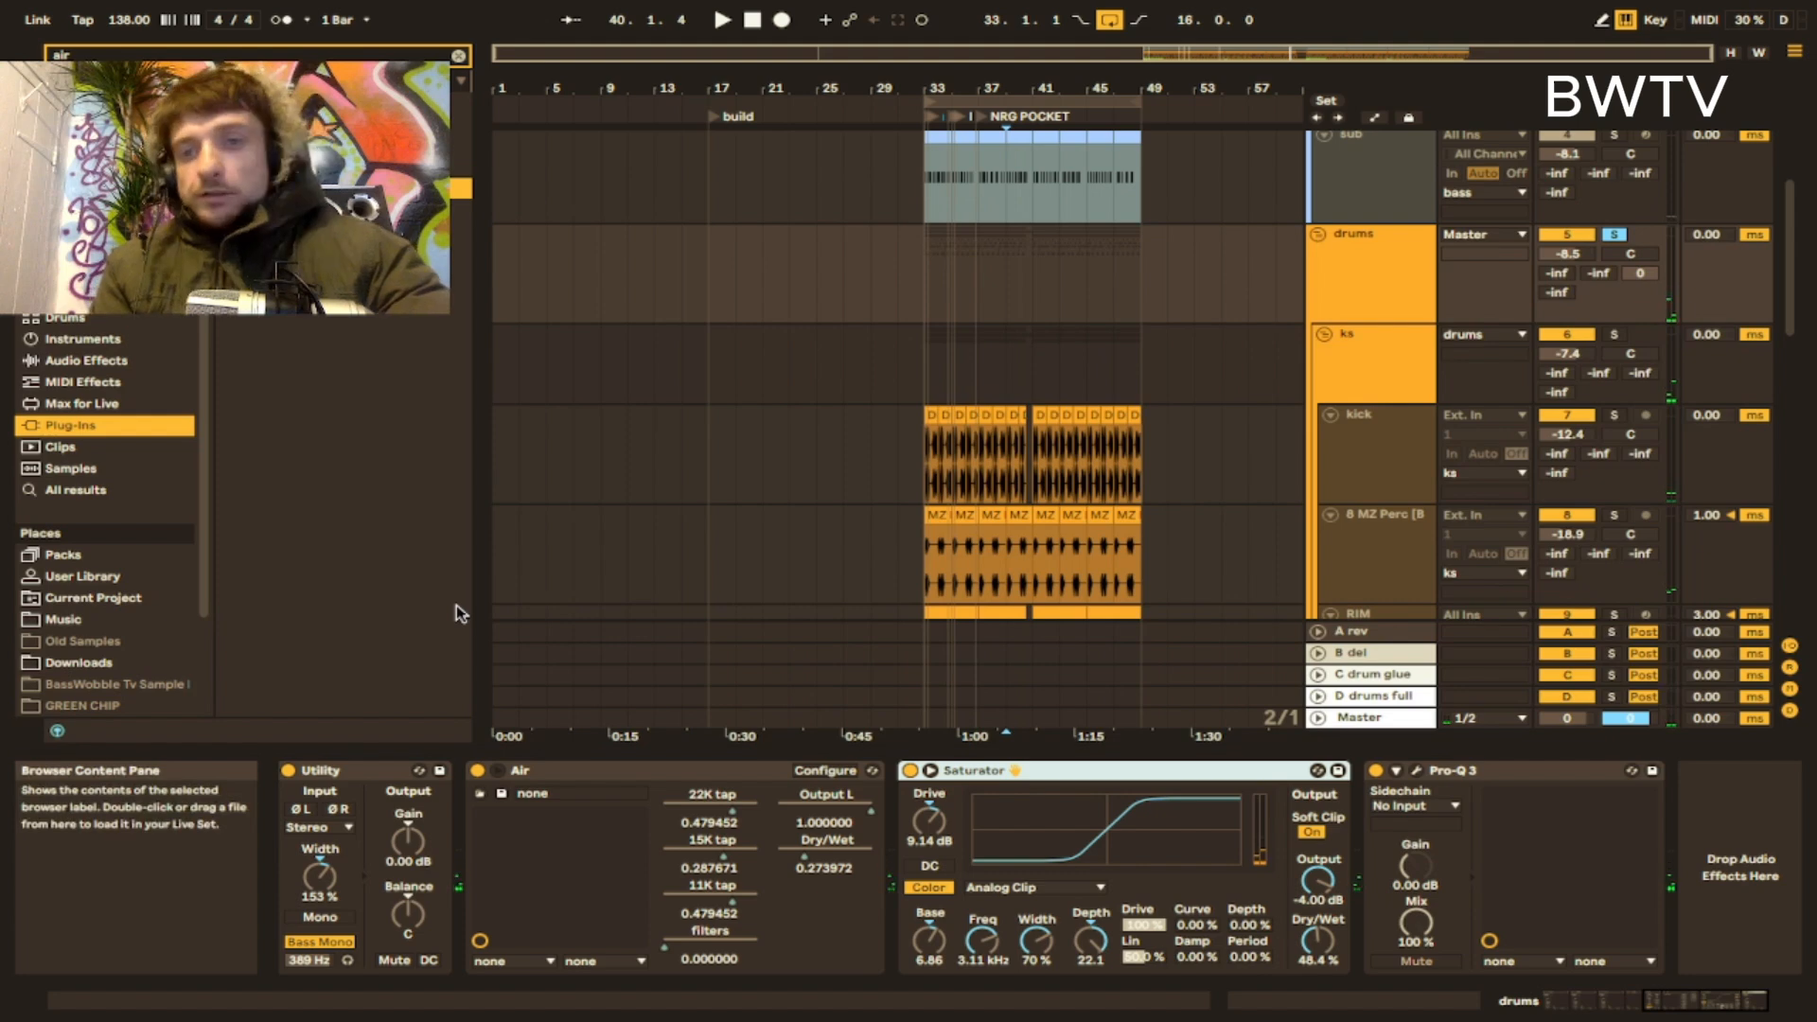
- Open iZotope Trash 2 on the ks group for inspection and hide its window
{"action": "left_click", "coordinate": [1336, 399]}
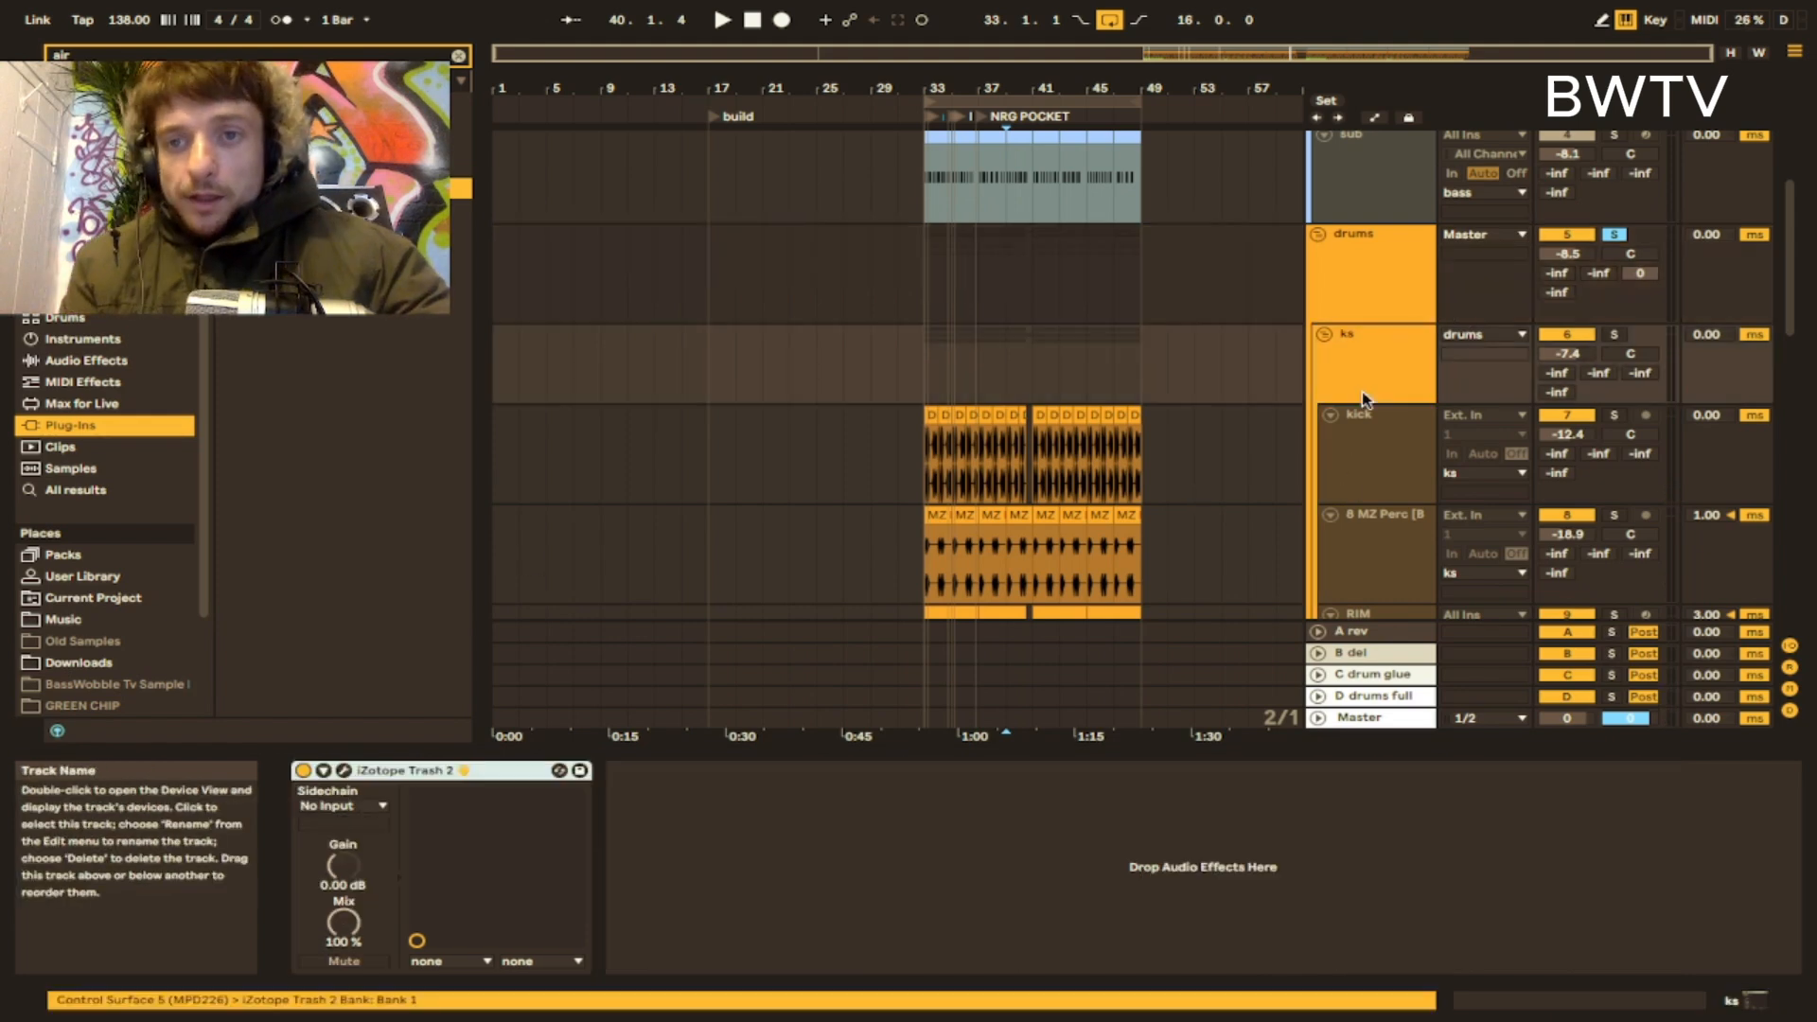
{"action": "left_click", "coordinate": [342, 772]}
{"action": "key", "text": "super+alt+p"}
- Solo the ks group and play a short passage of its kick, percussion and rim
{"action": "scroll", "coordinate": [1414, 569], "scroll_direction": "down", "scroll_amount": 2}
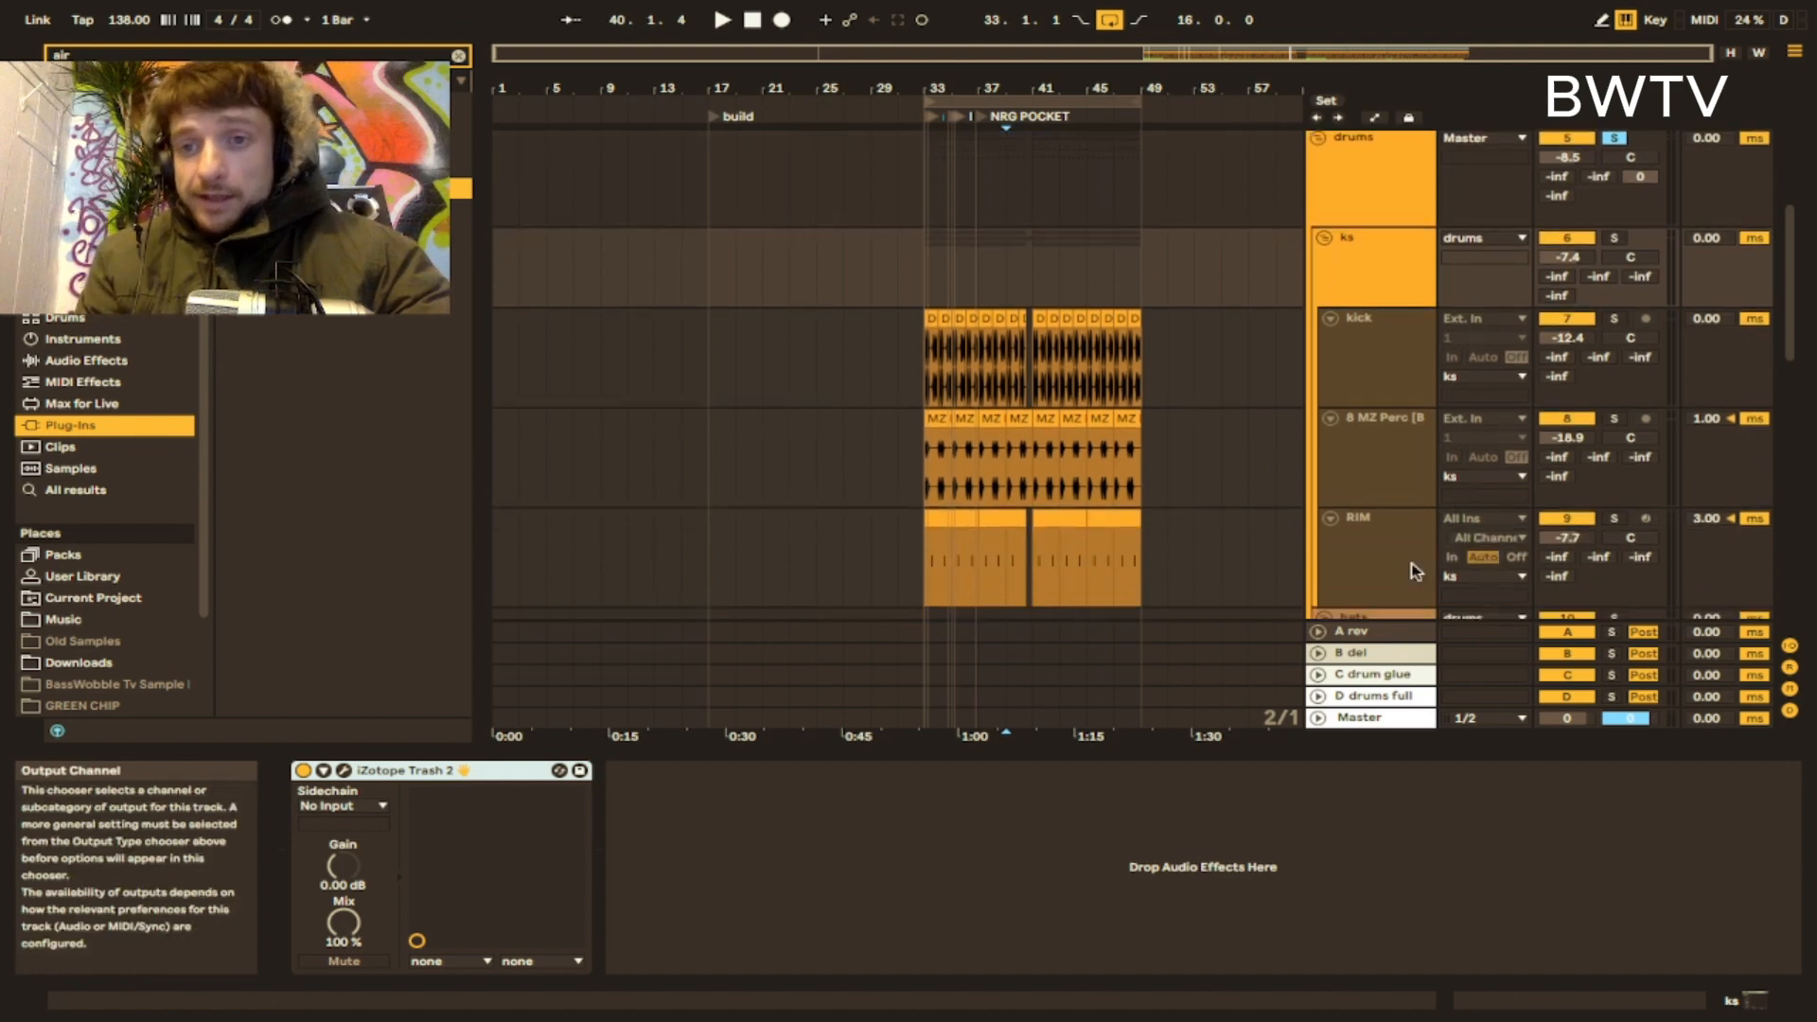
{"action": "left_click", "coordinate": [1613, 238]}
{"action": "key", "text": "space"}
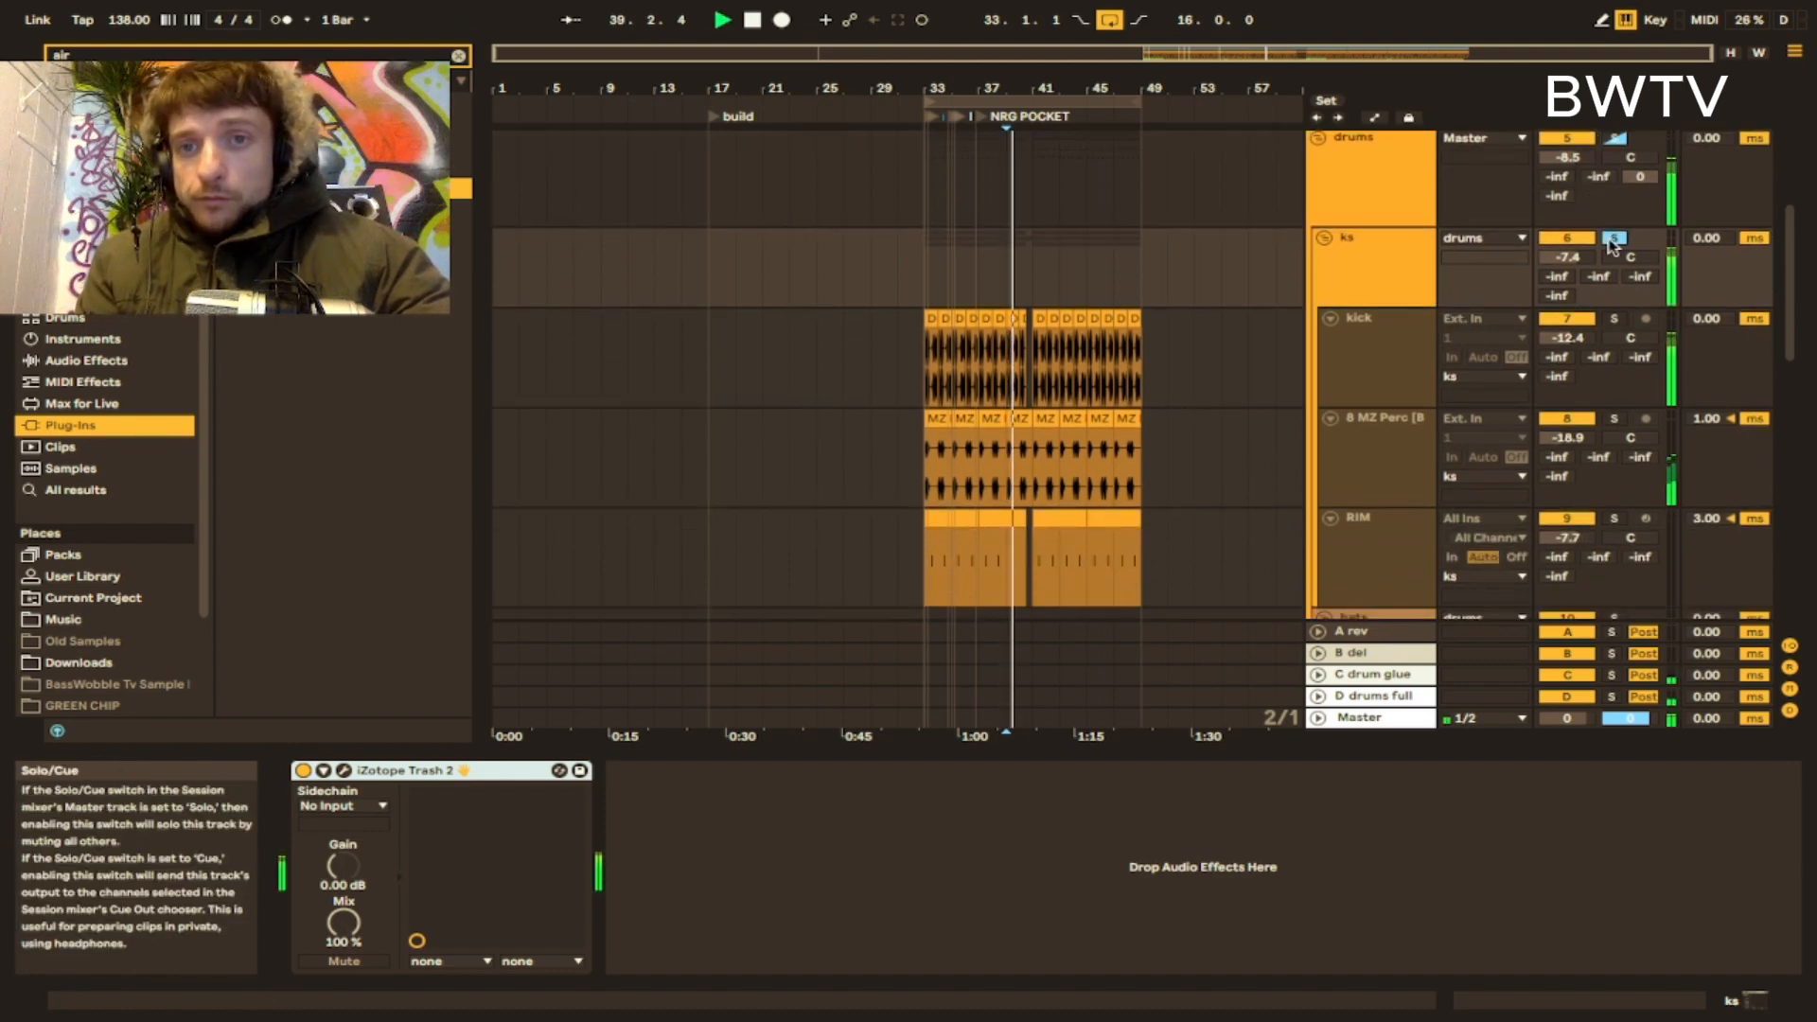
{"action": "key", "text": "space"}
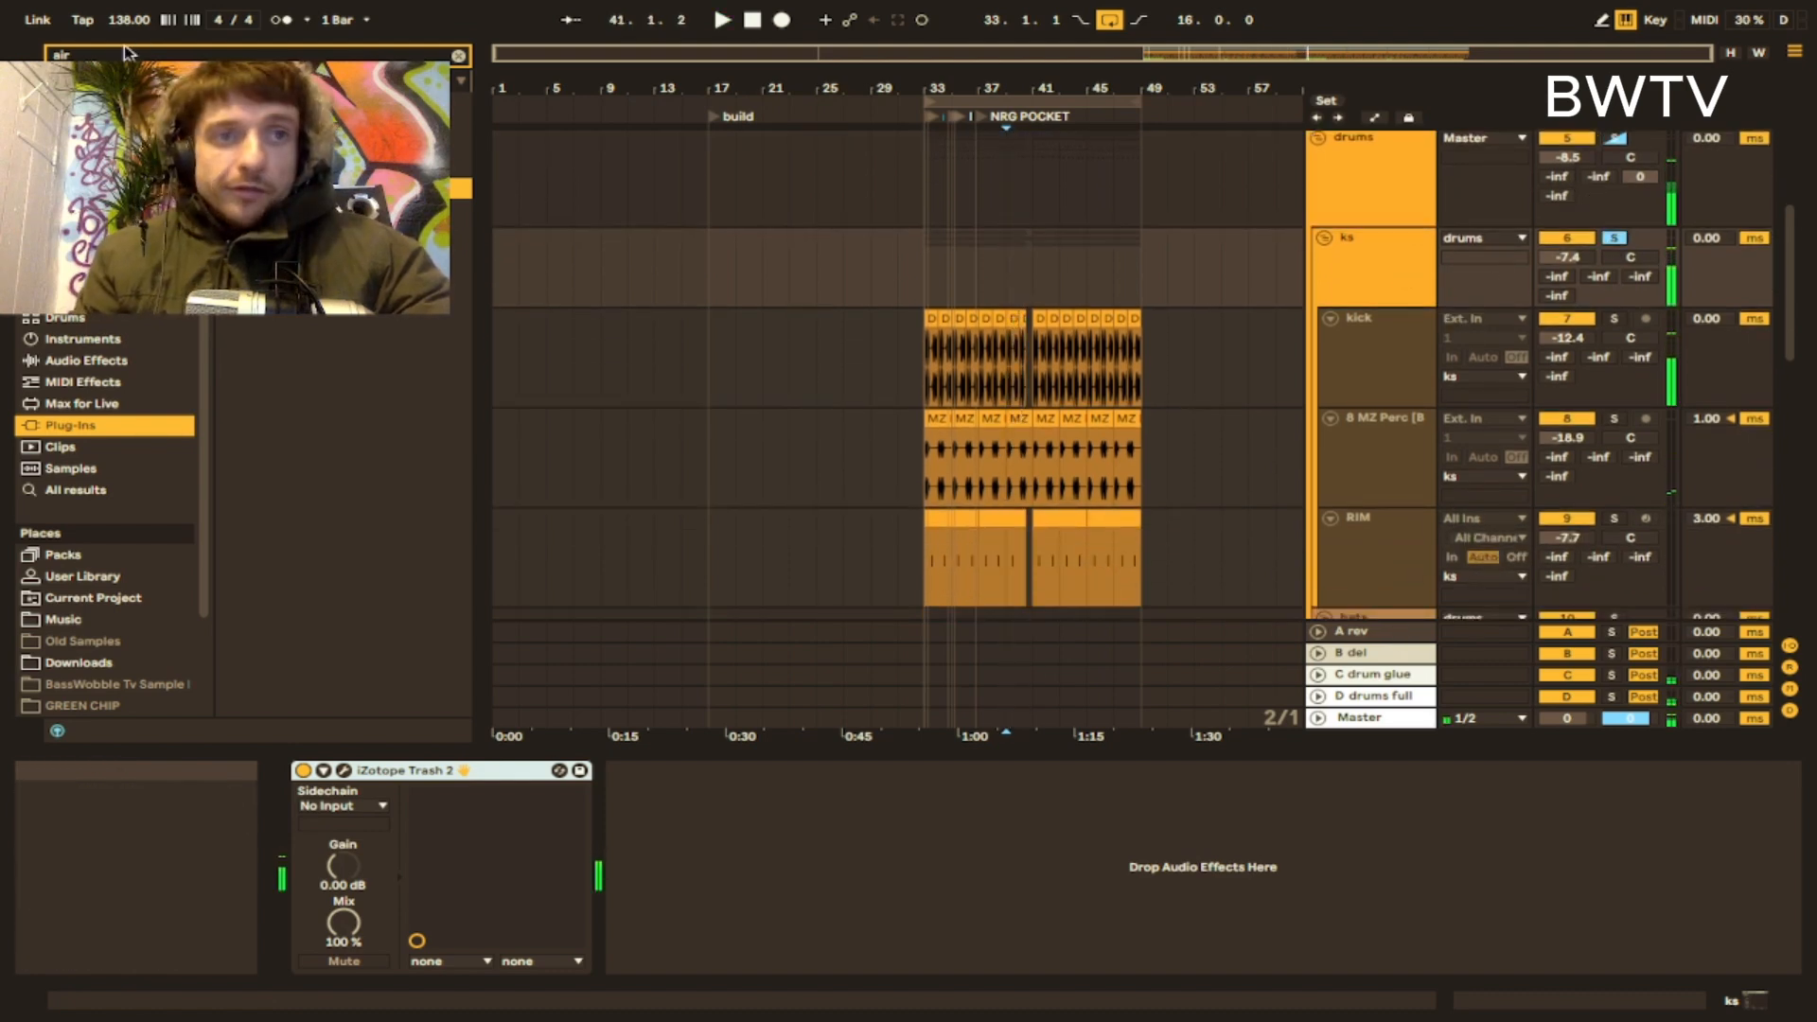
- Search the browser for "gate" and load the Gate effect onto the ks group after iZotope Trash 2
{"action": "type", "text": "gate"}
{"action": "key", "text": "Down"}
{"action": "key", "text": "Return"}
- Audition the ks group with the Gate and its solo switched off, and adjust the Gate's Floor
{"action": "key", "text": "space"}
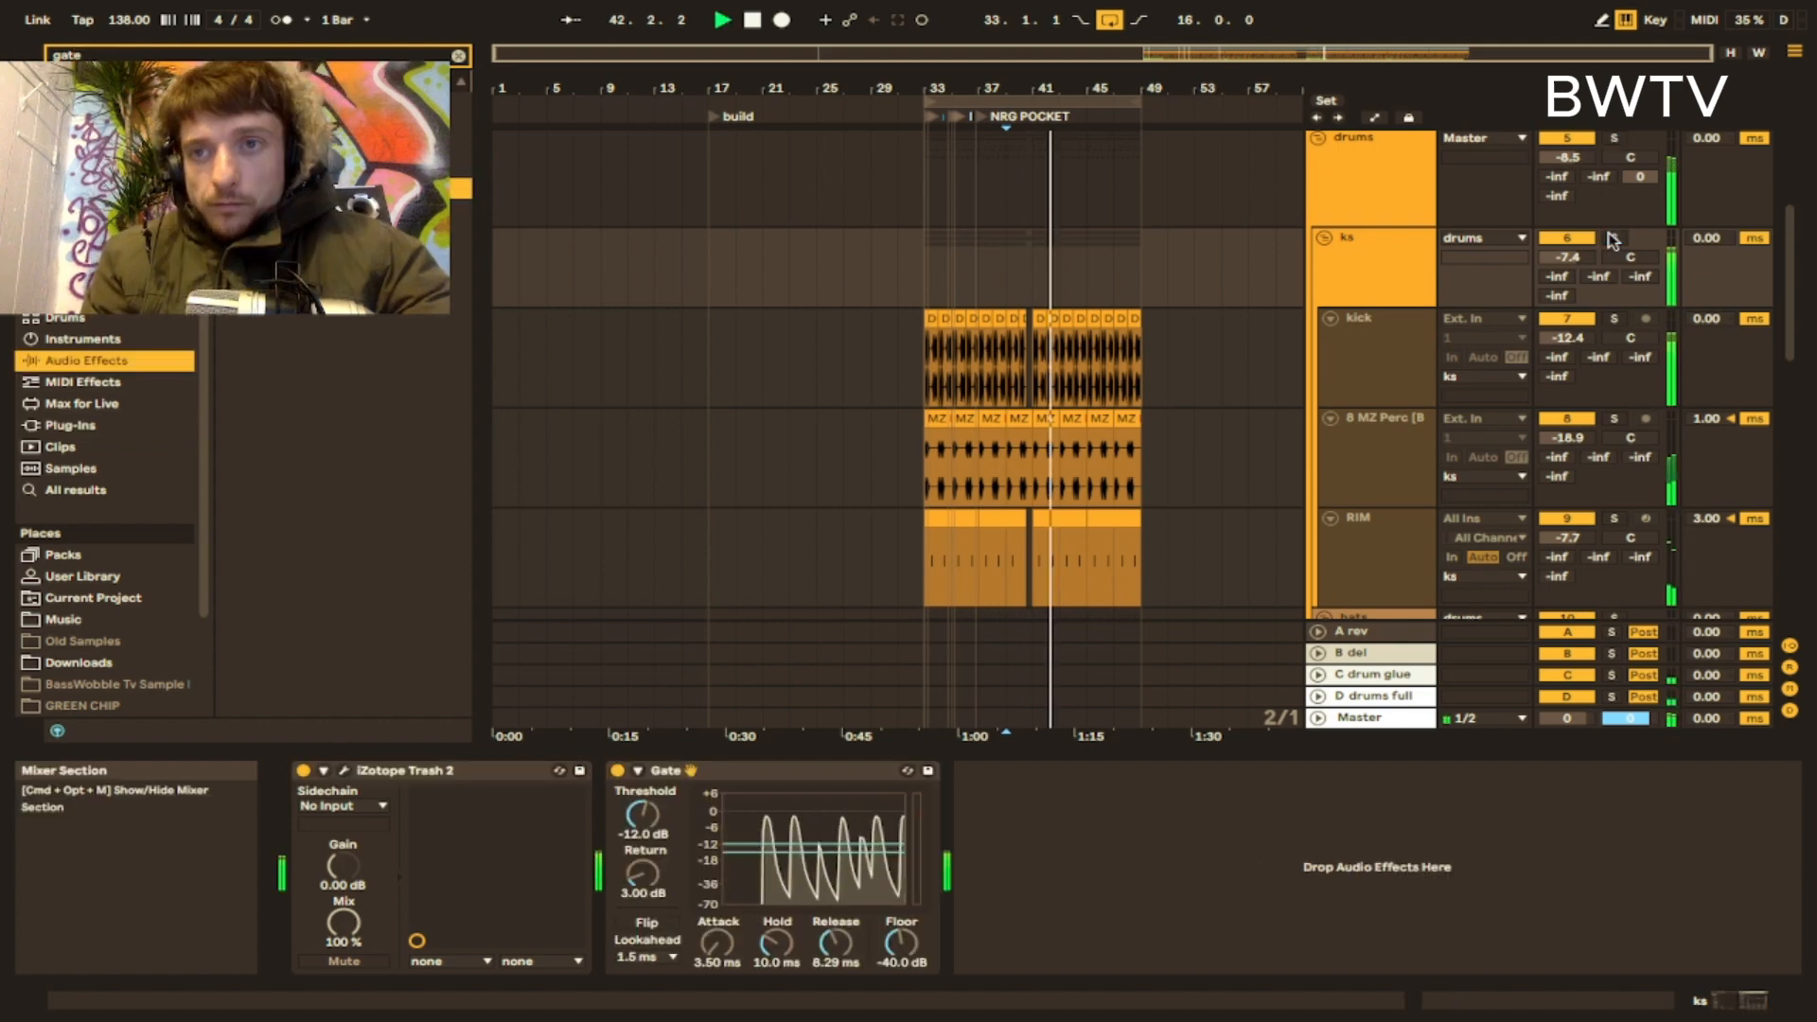
{"action": "left_click", "coordinate": [1613, 238]}
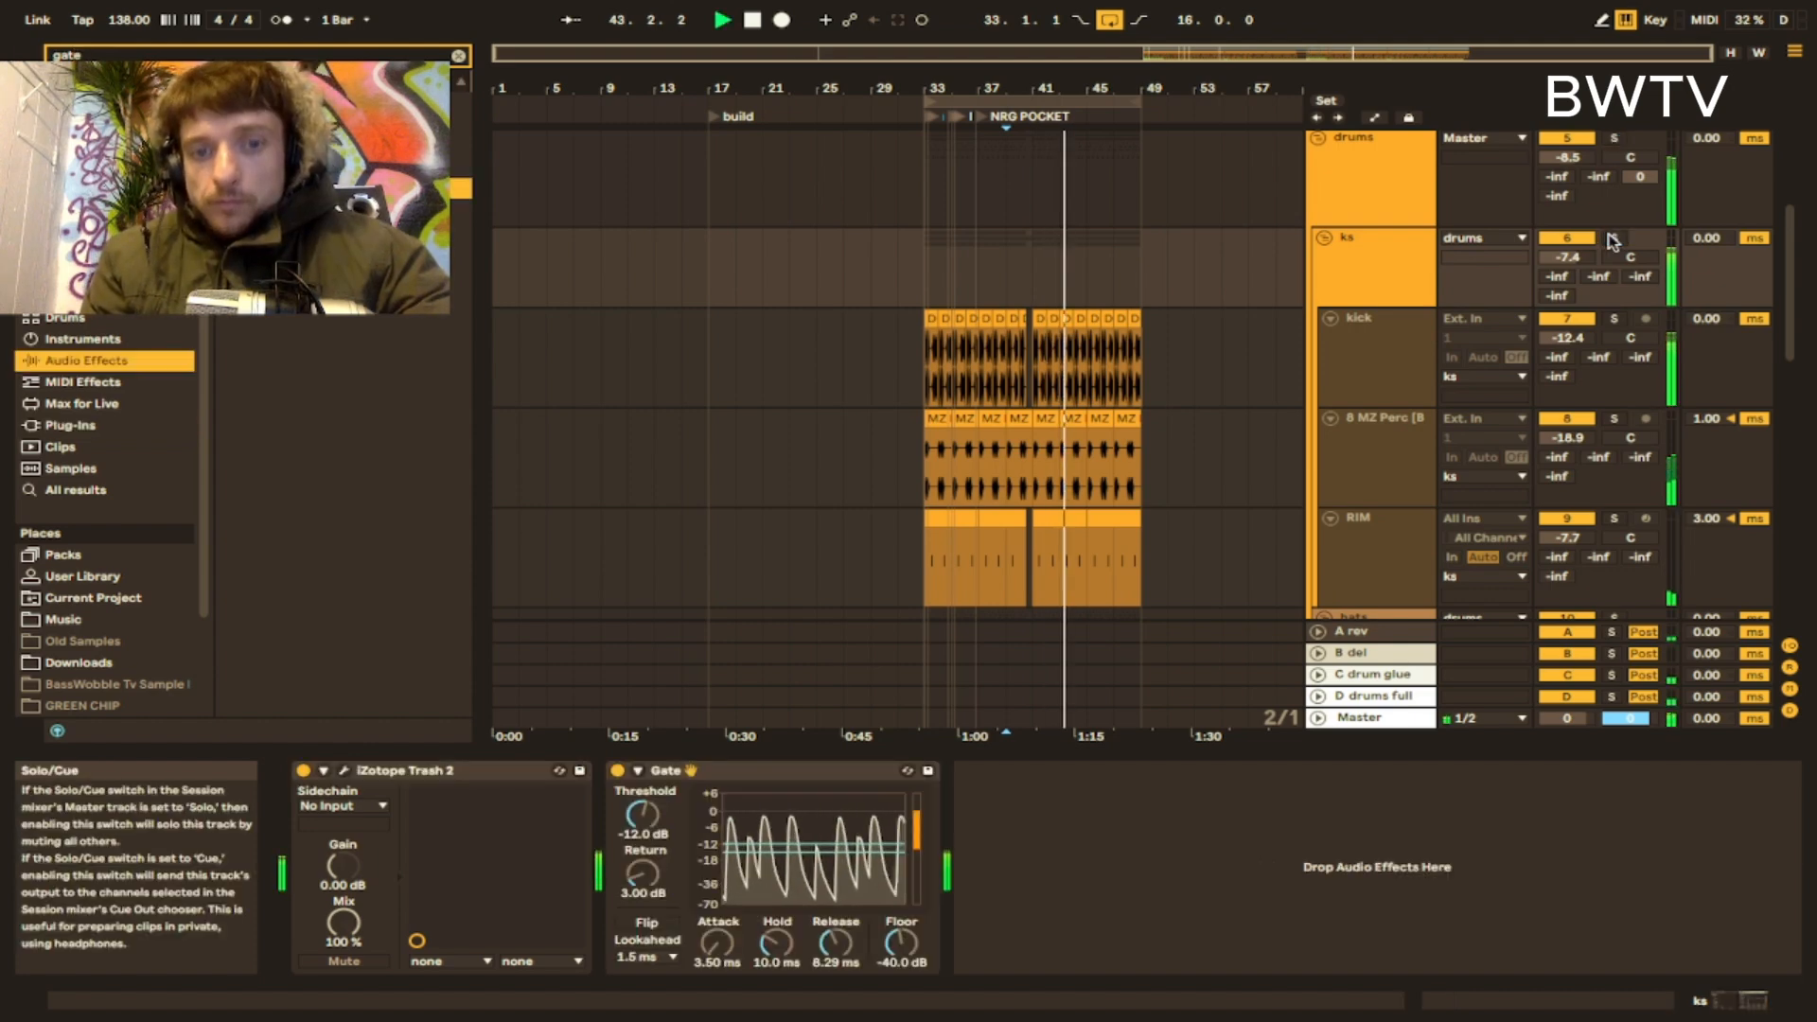
{"action": "key", "text": "space"}
{"action": "left_click_drag", "start_coordinate": [900, 946], "coordinate": [901, 923]}
- Select the kick track and its first clip at bar 33 for close inspection of the waveform
{"action": "scroll", "coordinate": [1327, 280], "scroll_direction": "down", "scroll_amount": 2}
{"action": "left_click", "coordinate": [1327, 280]}
{"action": "scroll", "coordinate": [924, 284], "scroll_direction": "up", "scroll_amount": 6, "text": "super"}
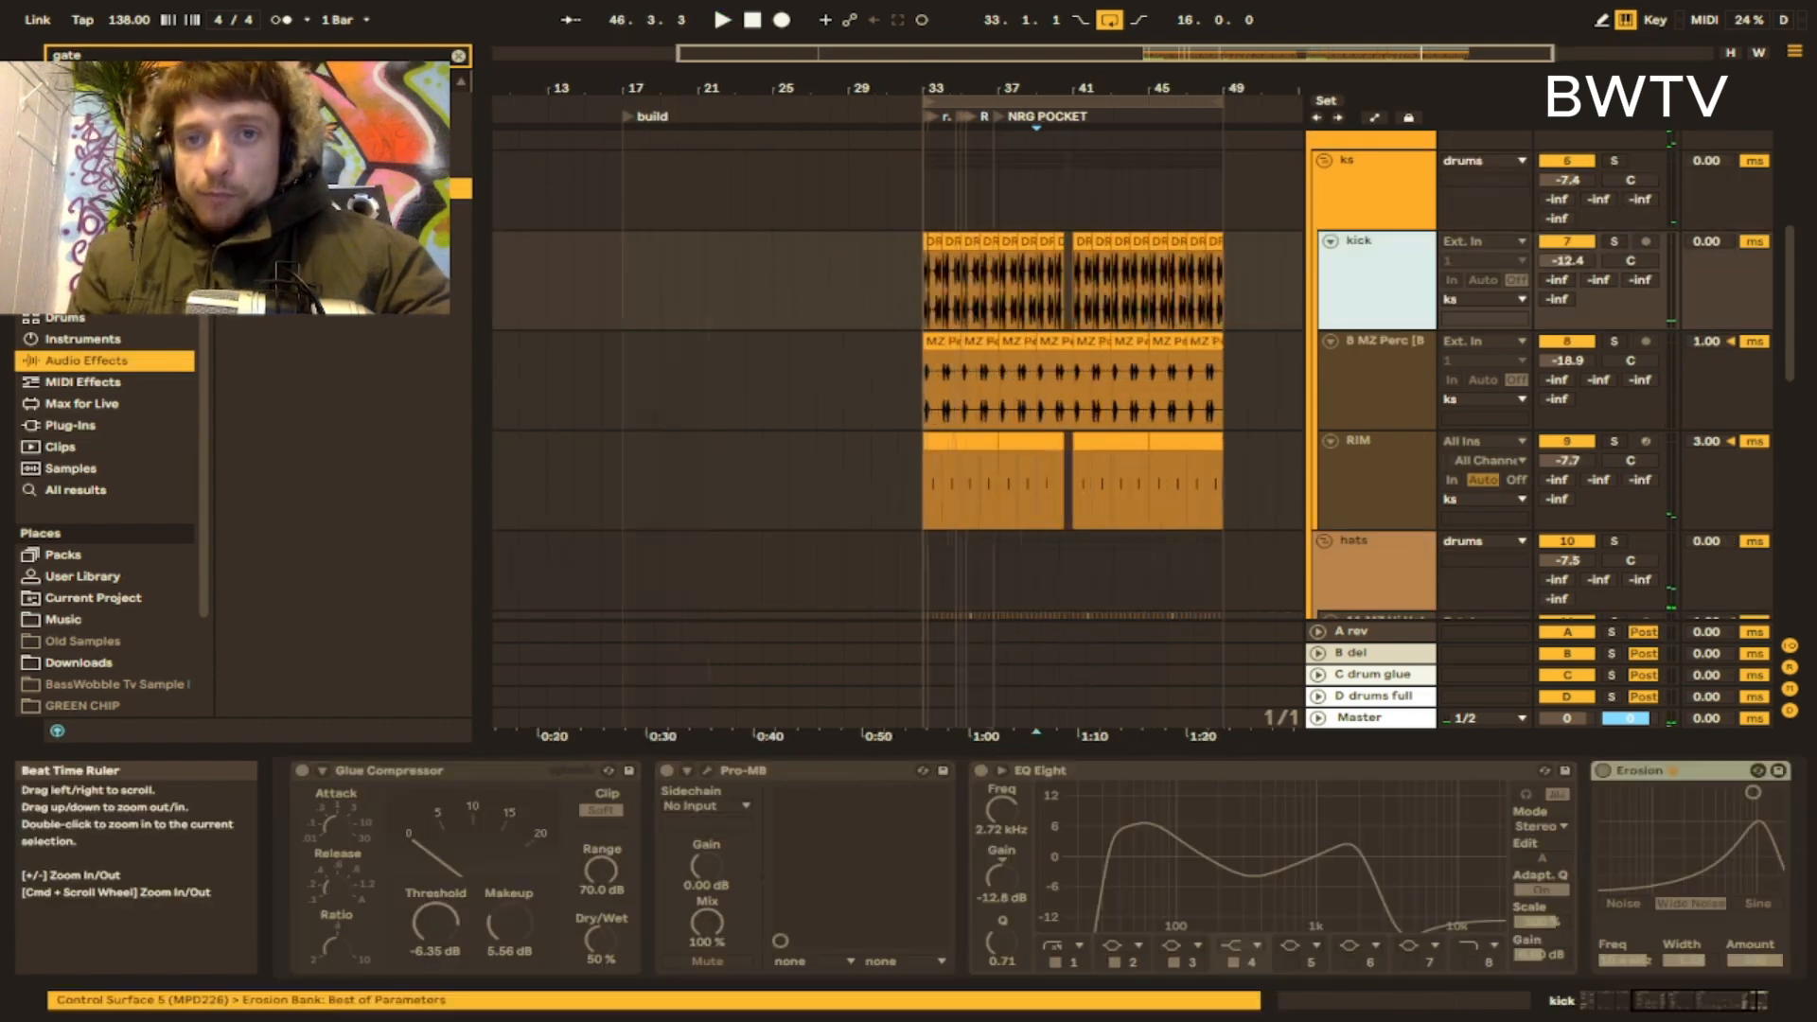
{"action": "left_click", "coordinate": [903, 248]}
{"action": "scroll", "coordinate": [882, 315], "scroll_direction": "up", "scroll_amount": 5, "text": "super"}
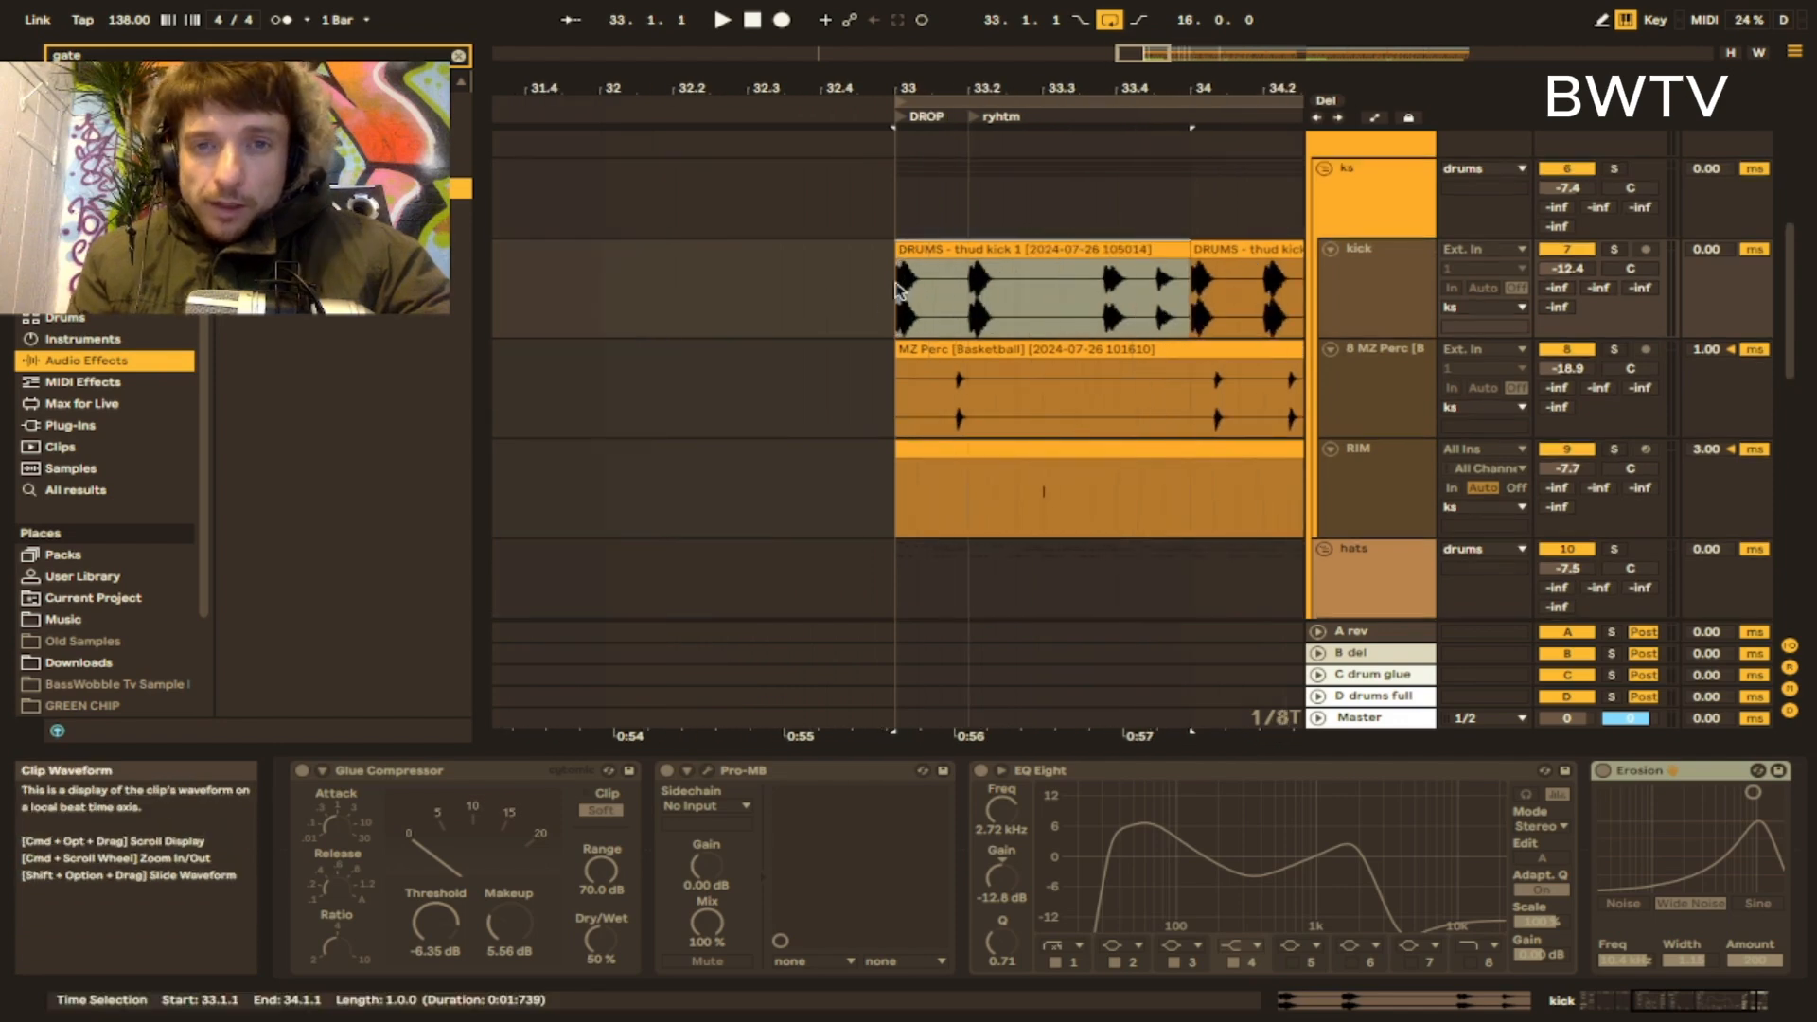
- Play the kick from bar 33, and audition the percussion track from 33.4.3
{"action": "scroll", "coordinate": [871, 275], "scroll_direction": "right", "scroll_amount": 2}
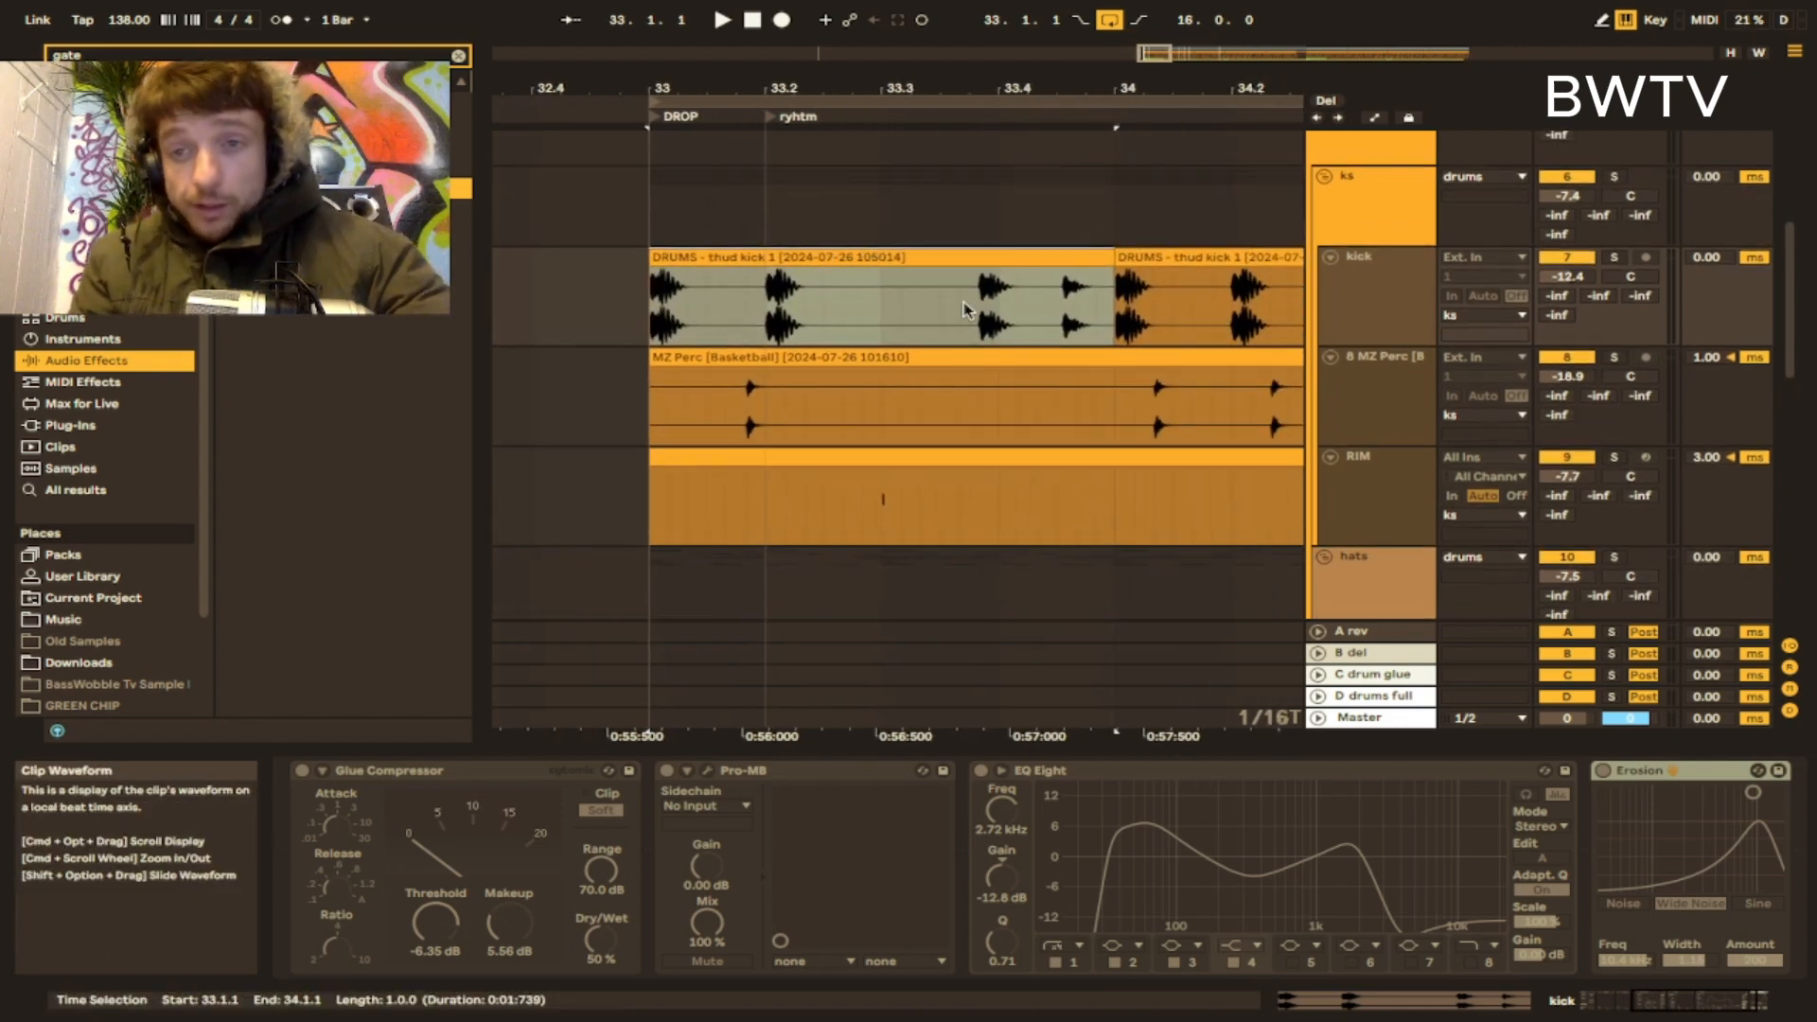
{"action": "scroll", "coordinate": [965, 310], "scroll_direction": "down", "scroll_amount": 2}
{"action": "key", "text": "space"}
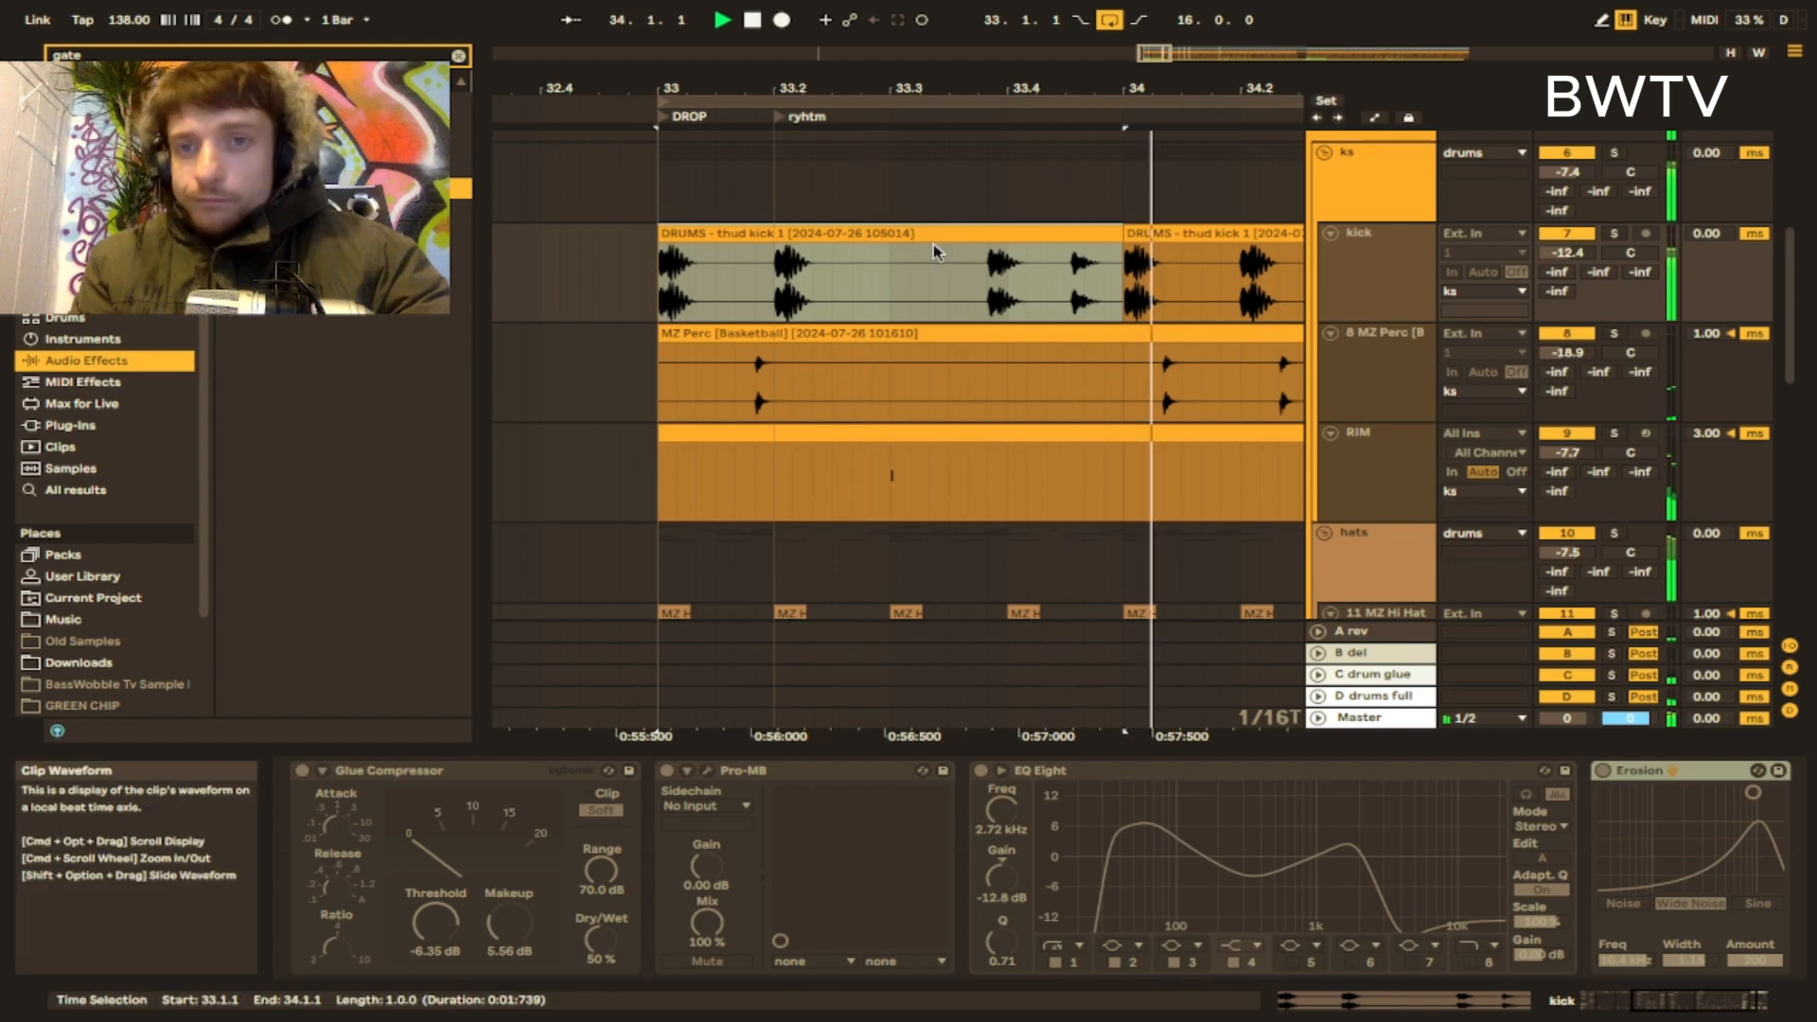
{"action": "key", "text": "space"}
{"action": "left_click", "coordinate": [936, 365]}
{"action": "scroll", "coordinate": [941, 367], "scroll_direction": "right", "scroll_amount": 3}
{"action": "left_click", "coordinate": [939, 367]}
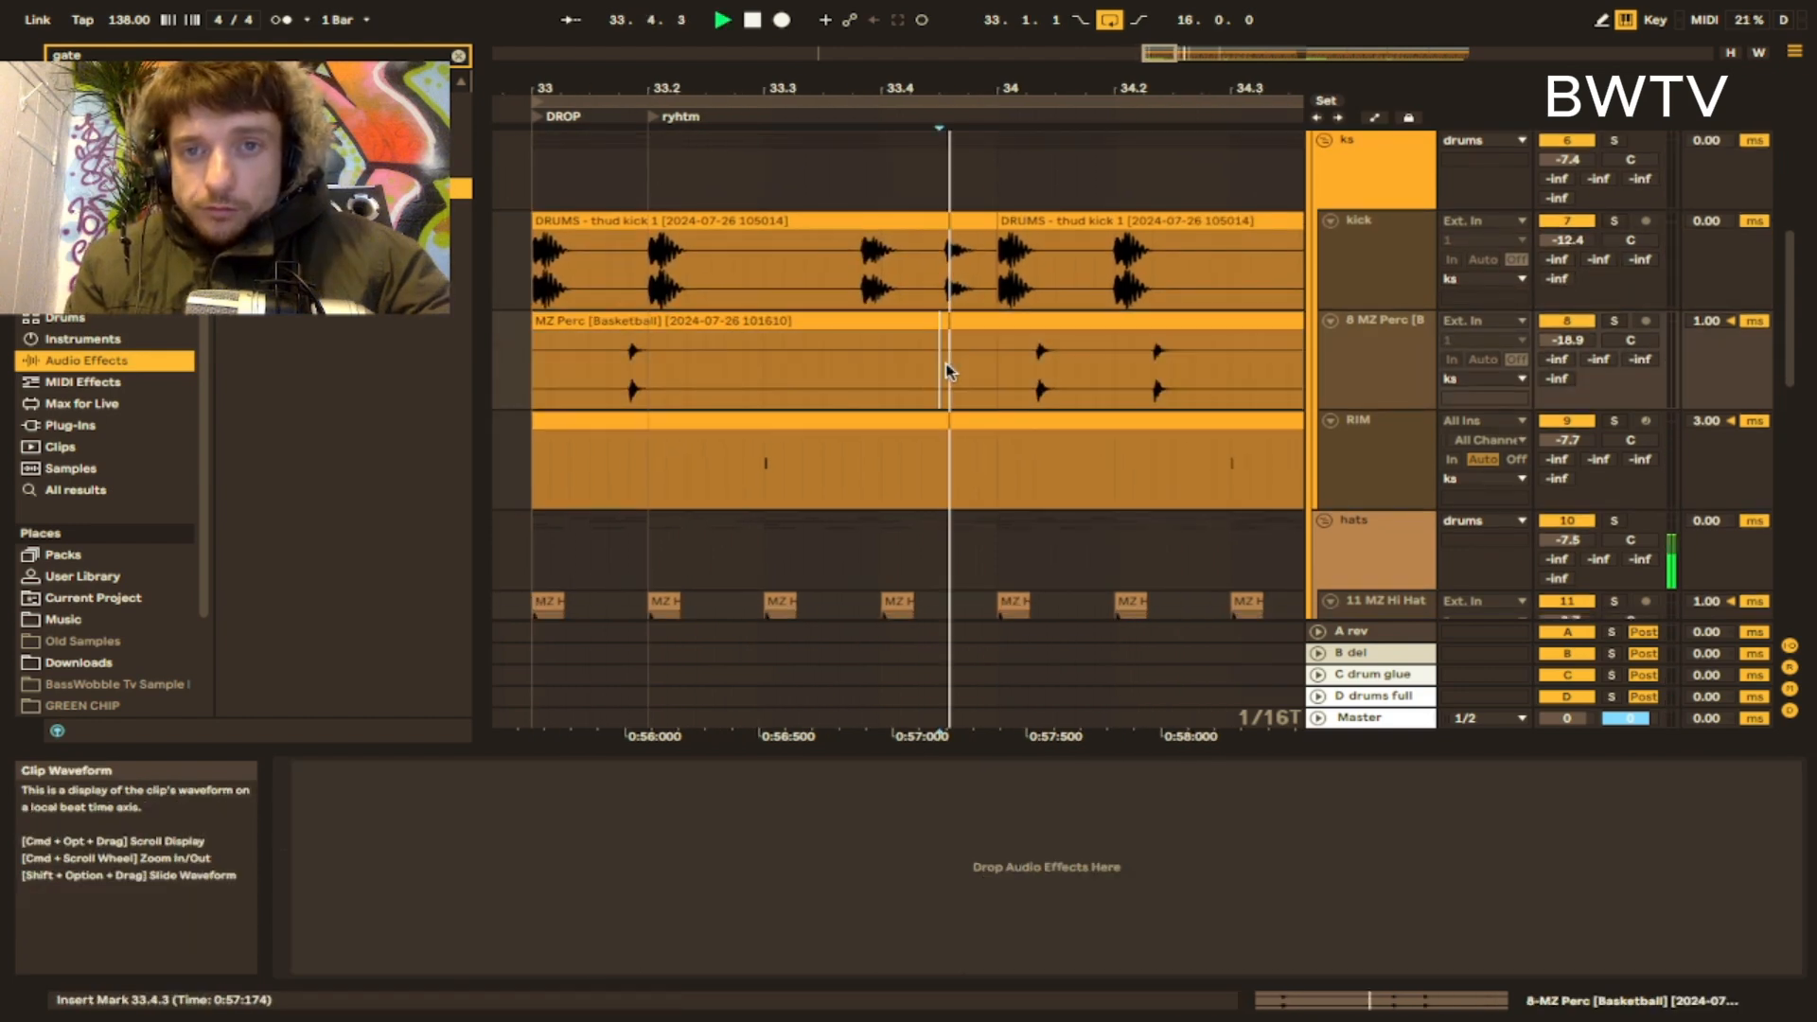
{"action": "key", "text": "space"}
- Open the b rim pad in the RIM track's Drum Rack and set its pitch envelope to 7.04 ms Decay and -96 % Sustain
{"action": "scroll", "coordinate": [669, 401], "scroll_direction": "down", "scroll_amount": 3}
{"action": "left_click", "coordinate": [784, 379]}
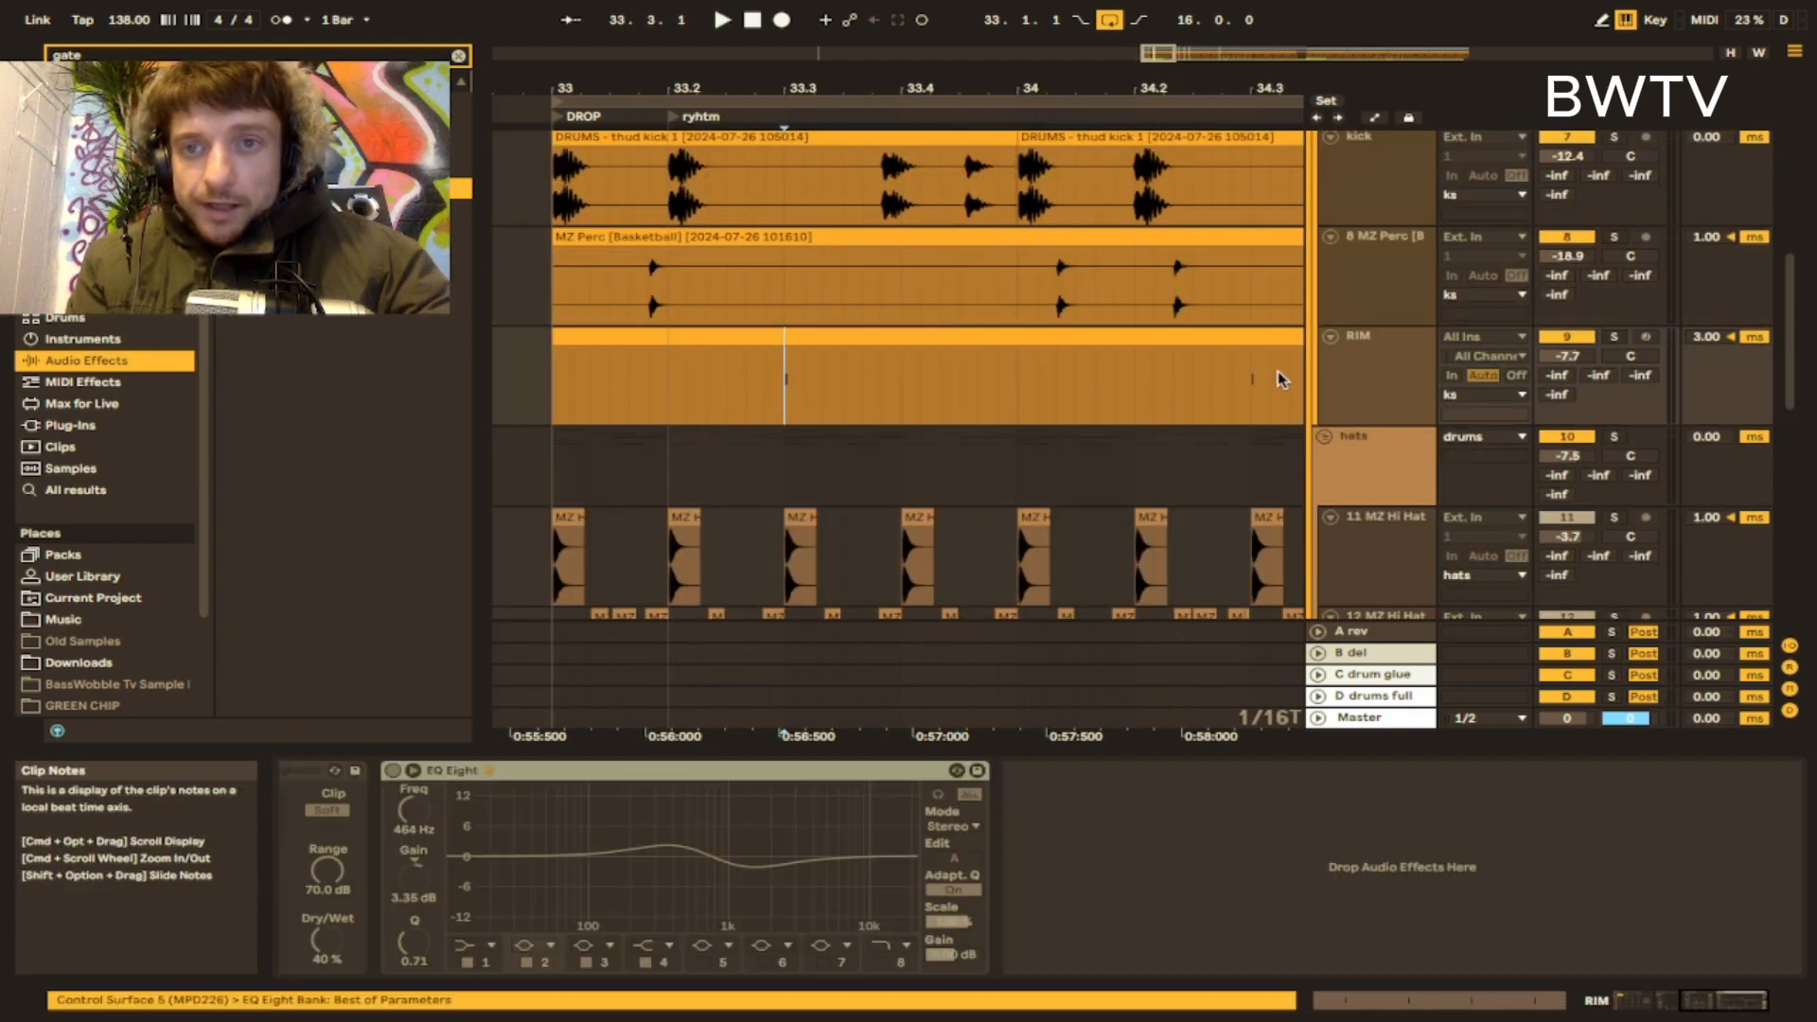
{"action": "left_click", "coordinate": [1383, 375]}
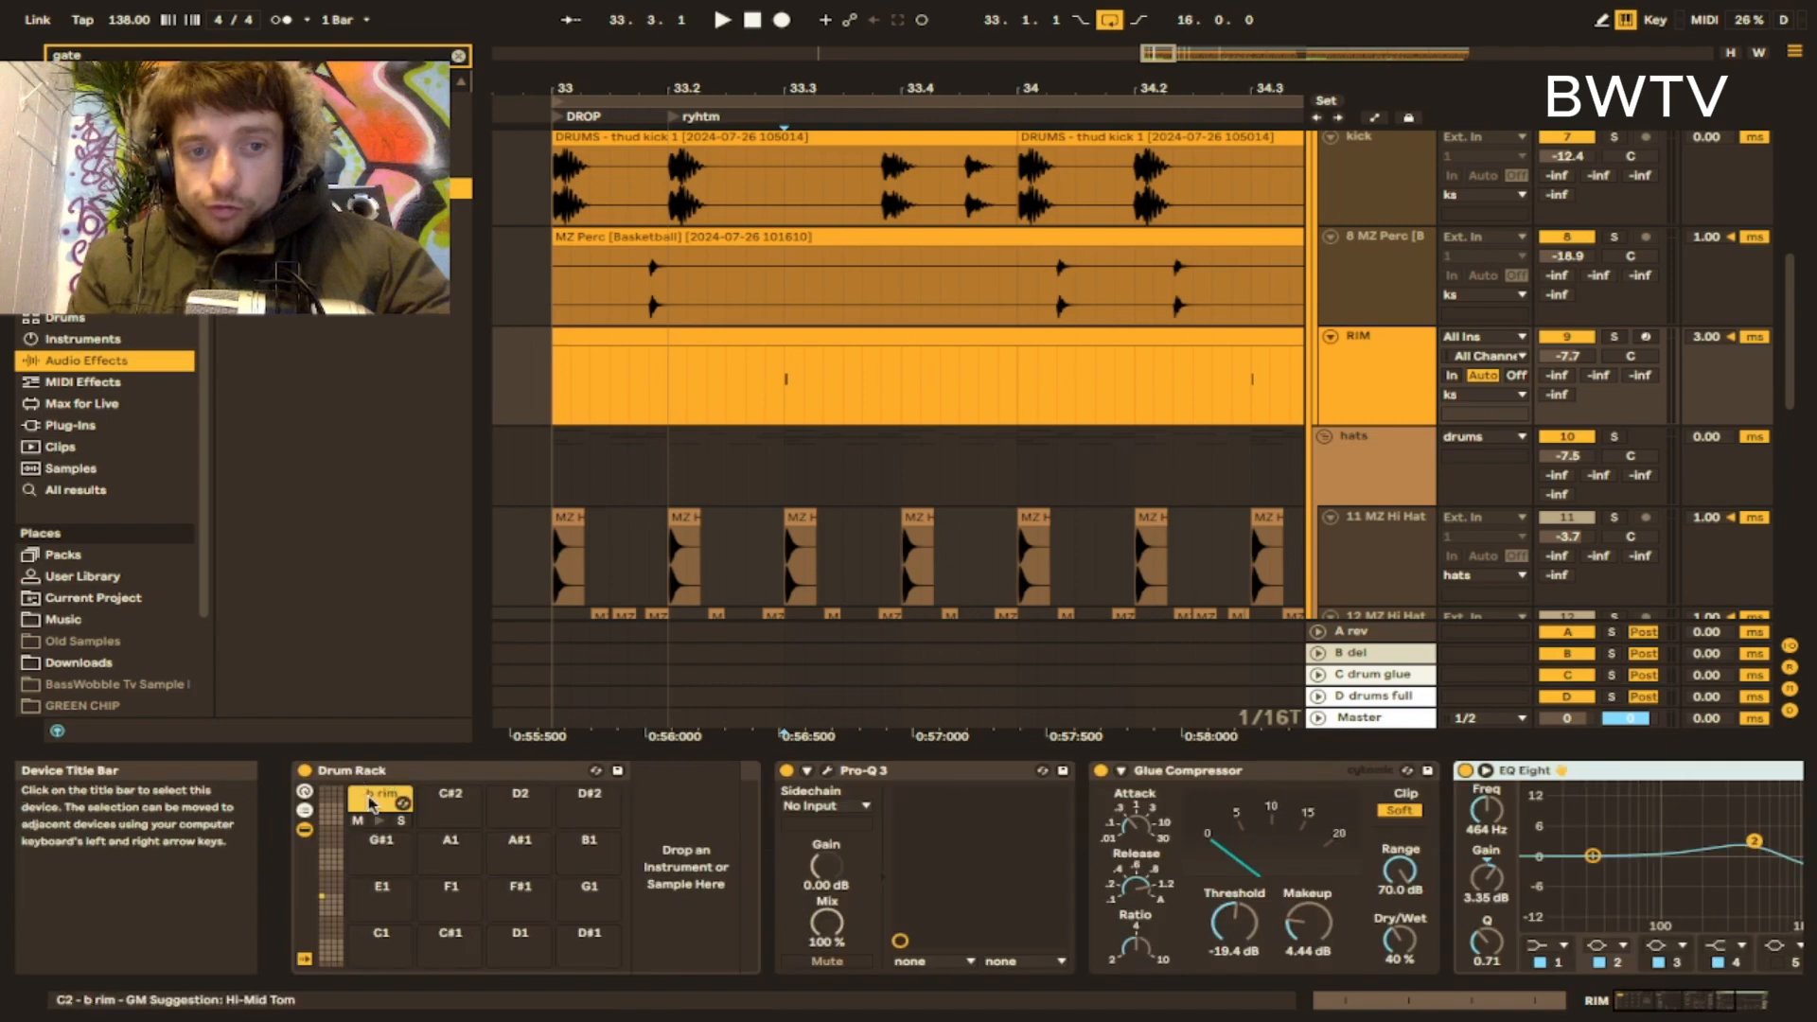
{"action": "left_click", "coordinate": [358, 786]}
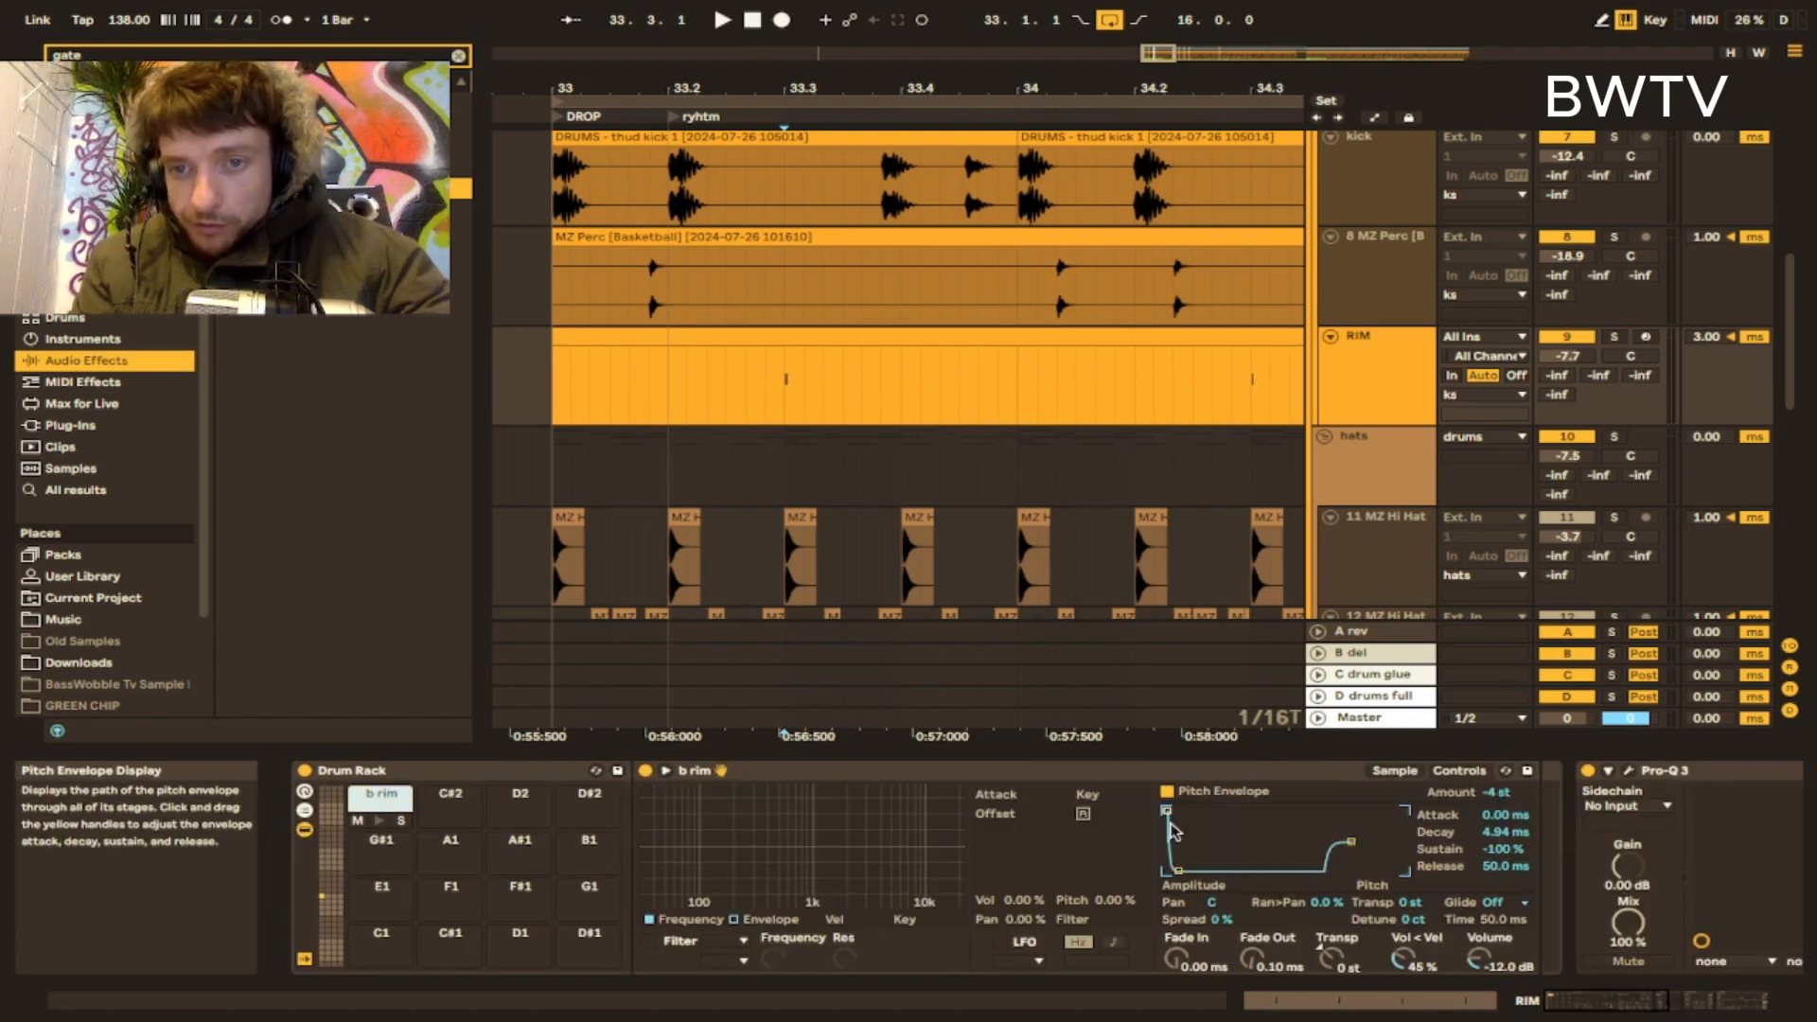
{"action": "left_click_drag", "start_coordinate": [1179, 871], "coordinate": [1181, 872]}
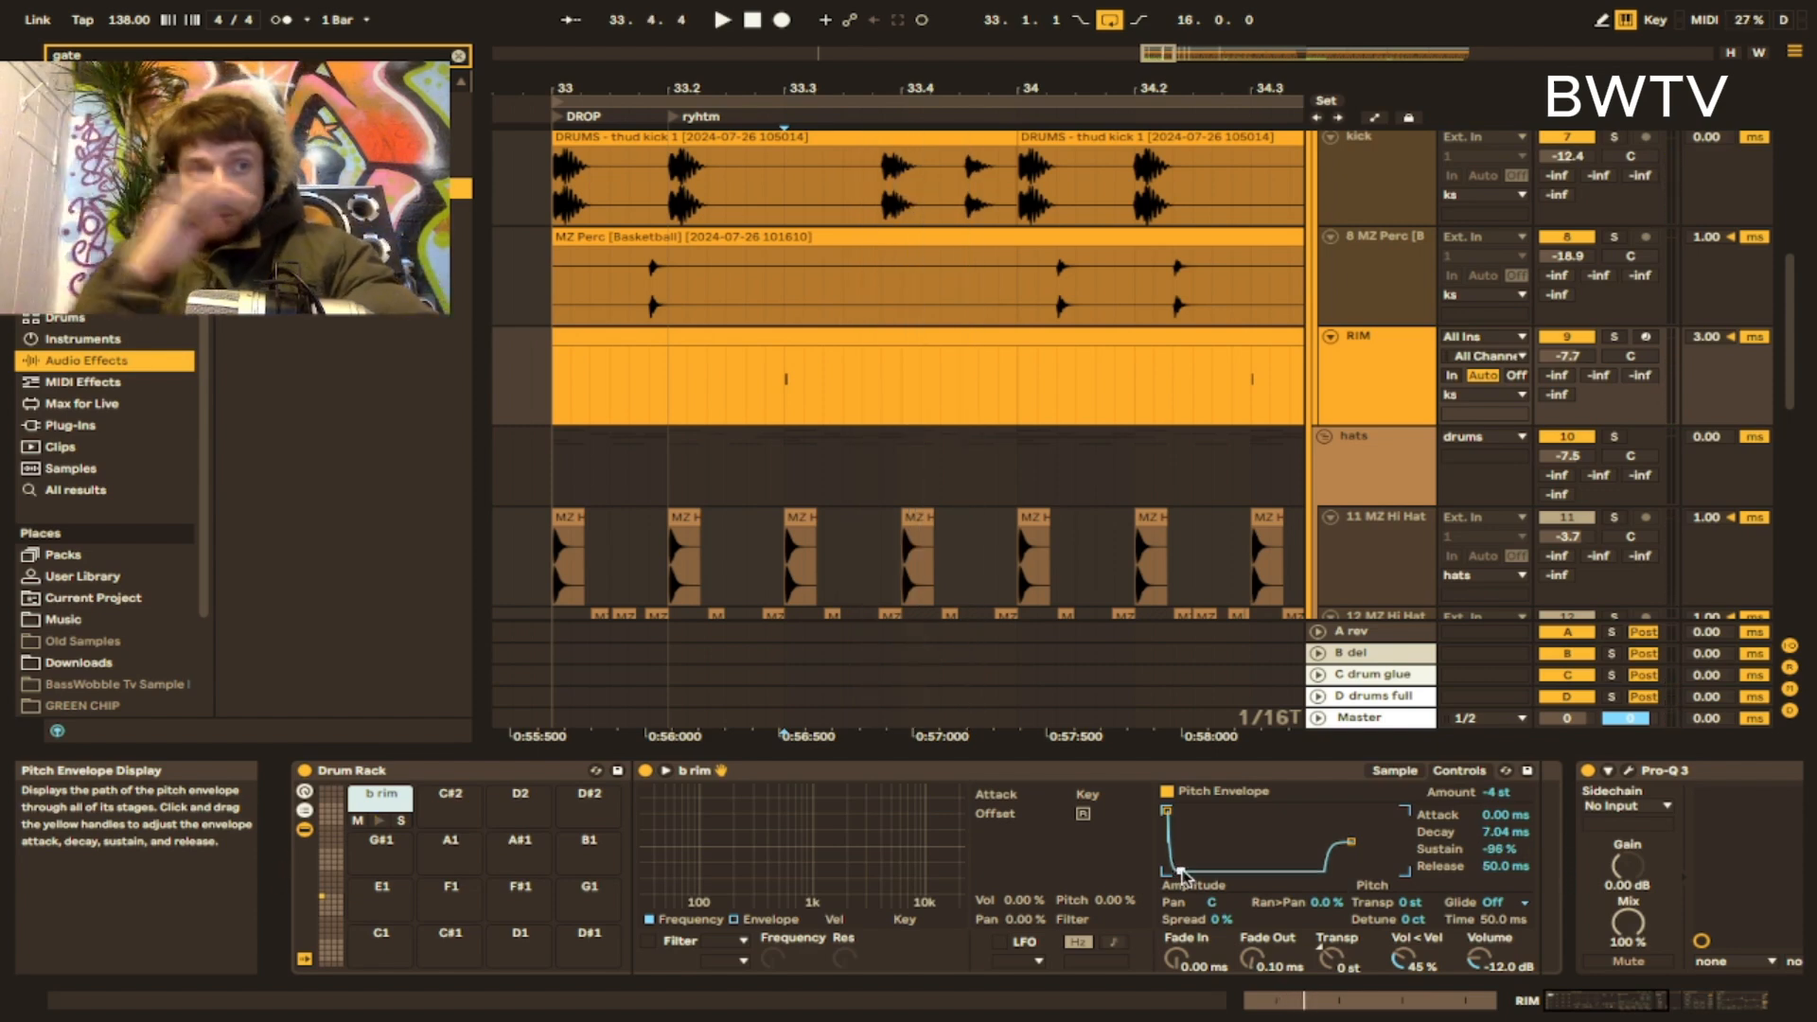
- Solo the hats group and review its effects chain from Heater and Utility through Gate, Pro-Q 3, Auto Filter and EQ Eight
{"action": "left_click", "coordinate": [1354, 253]}
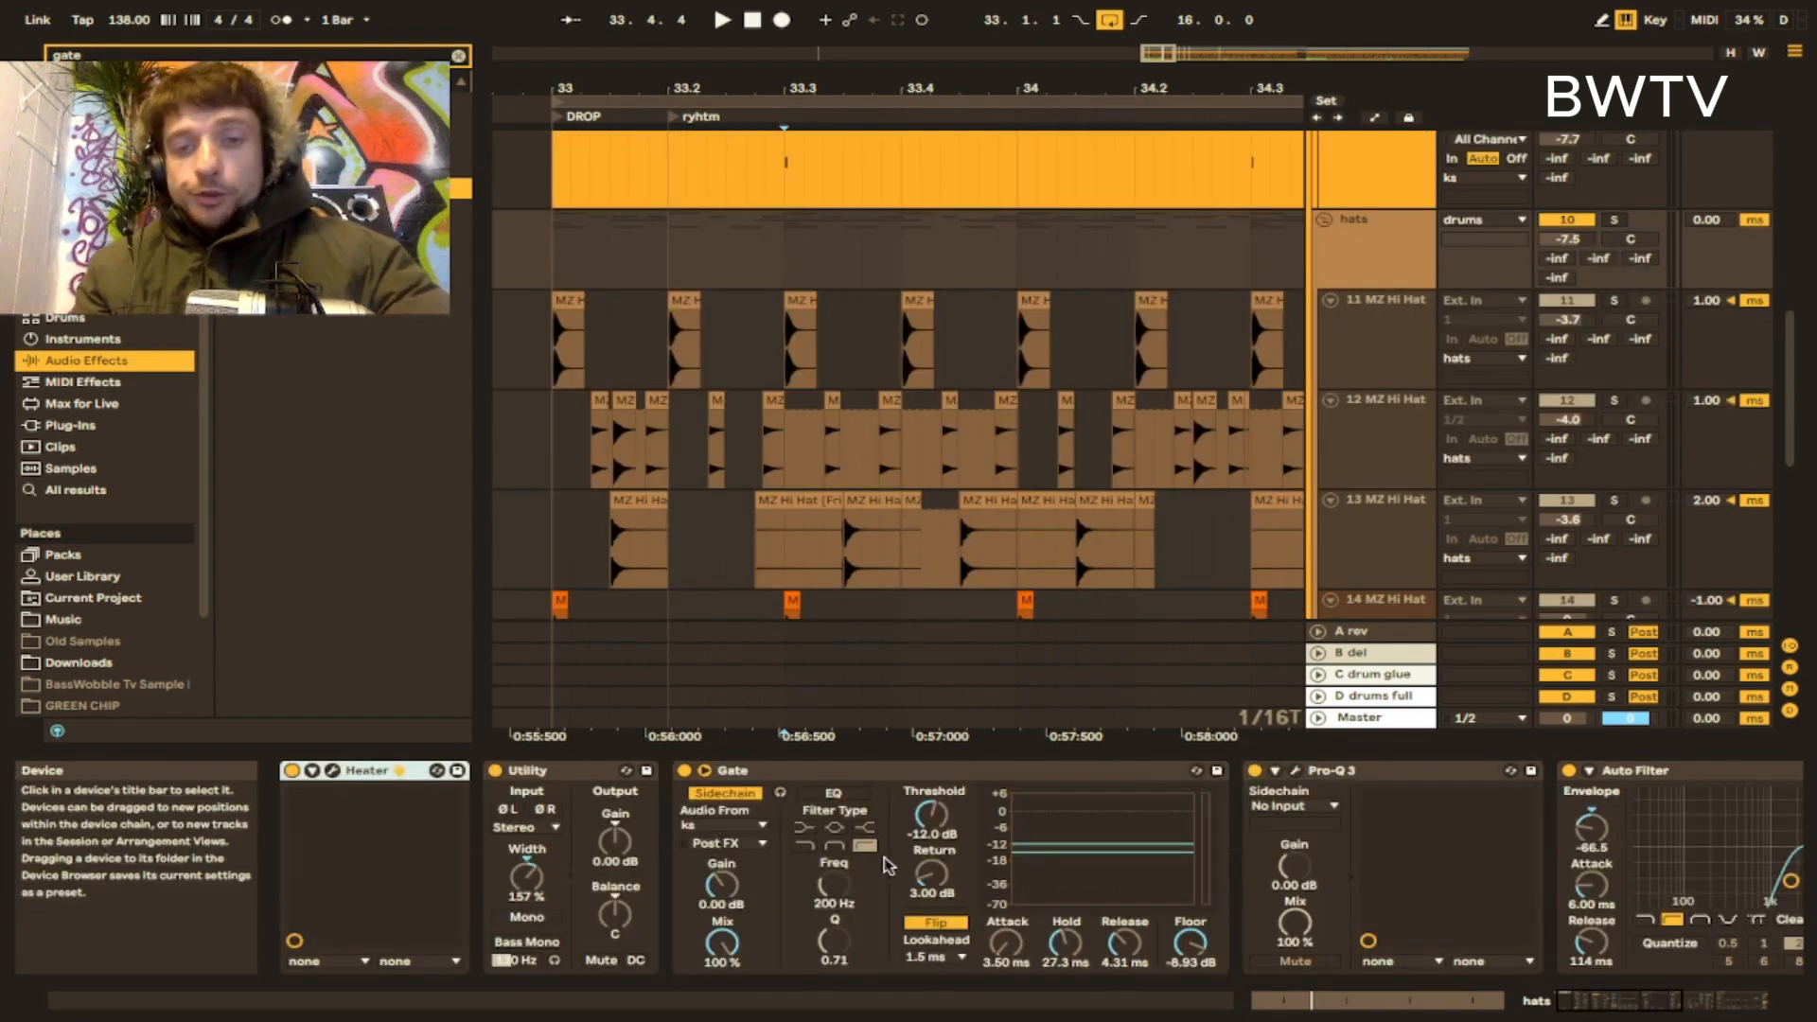
{"action": "scroll", "coordinate": [887, 864], "scroll_direction": "right", "scroll_amount": 8}
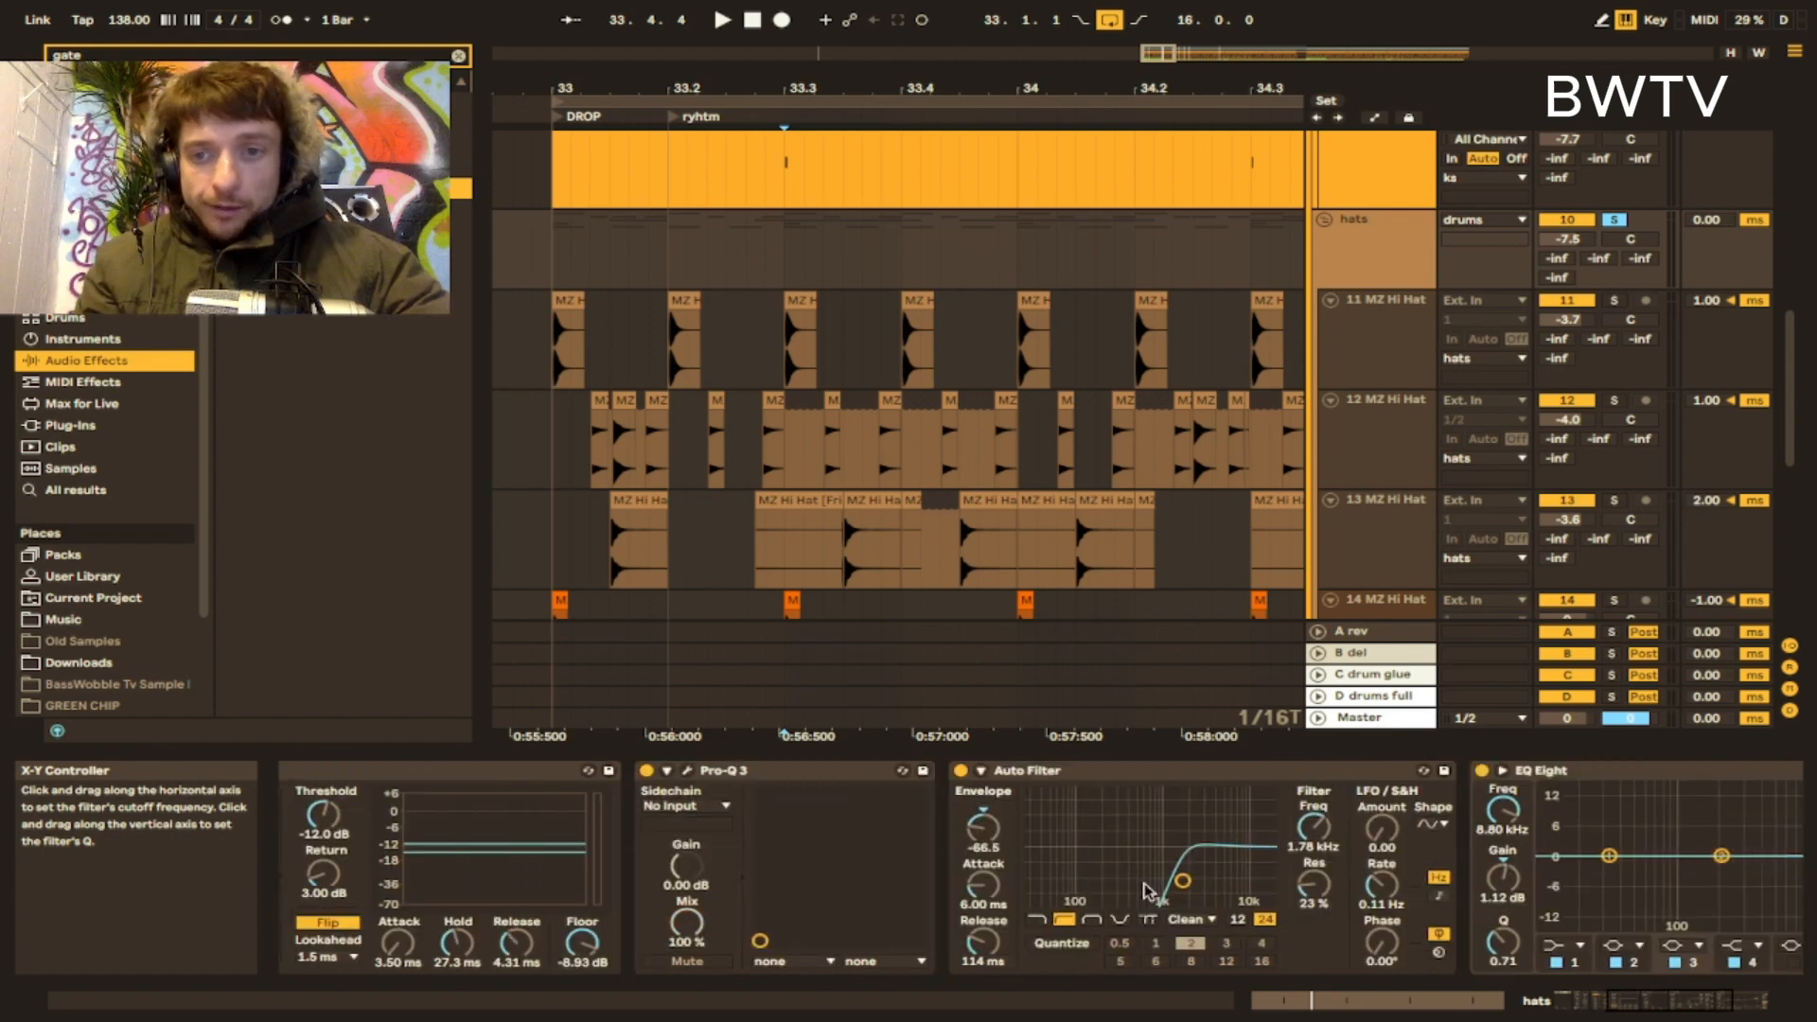
{"action": "scroll", "coordinate": [1145, 889], "scroll_direction": "left", "scroll_amount": 8}
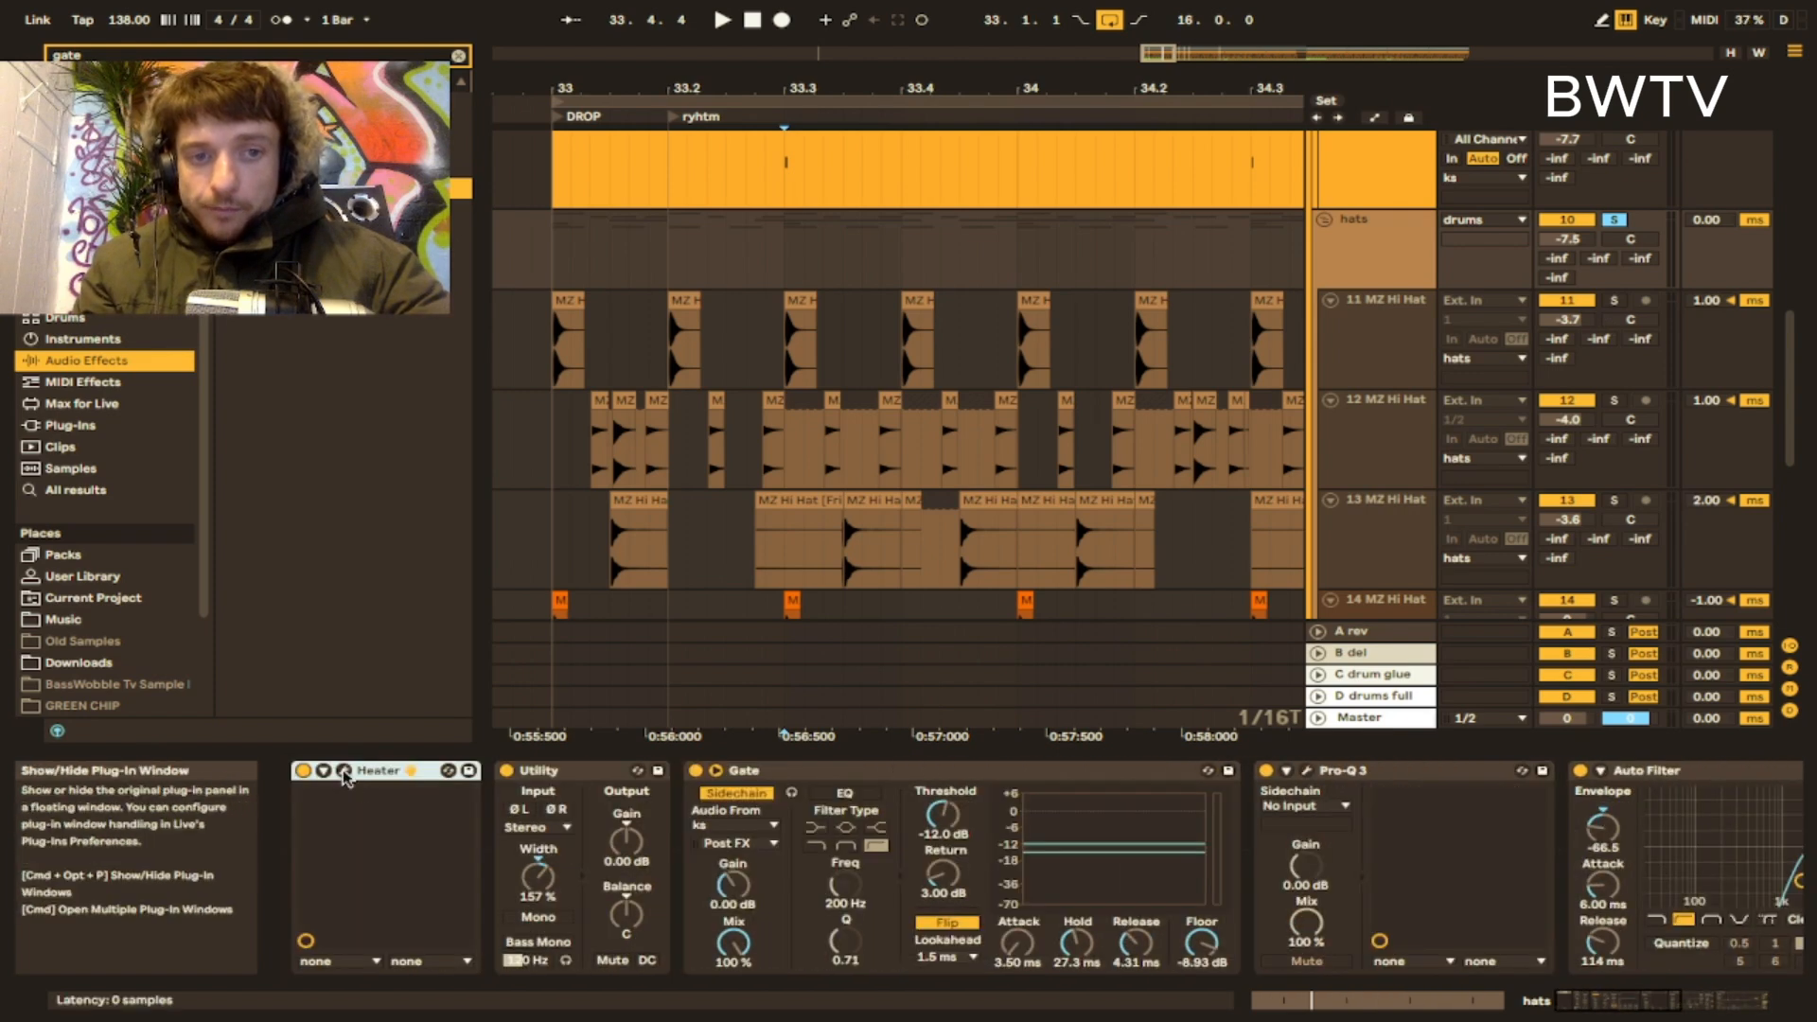
- Inspect the layered hi-hat clips at the drop and nudge the first MZ Hi Hat [All Star] clip slightly late of bar 33
{"action": "left_click", "coordinate": [1378, 400]}
{"action": "scroll", "coordinate": [685, 422], "scroll_direction": "up", "scroll_amount": 8}
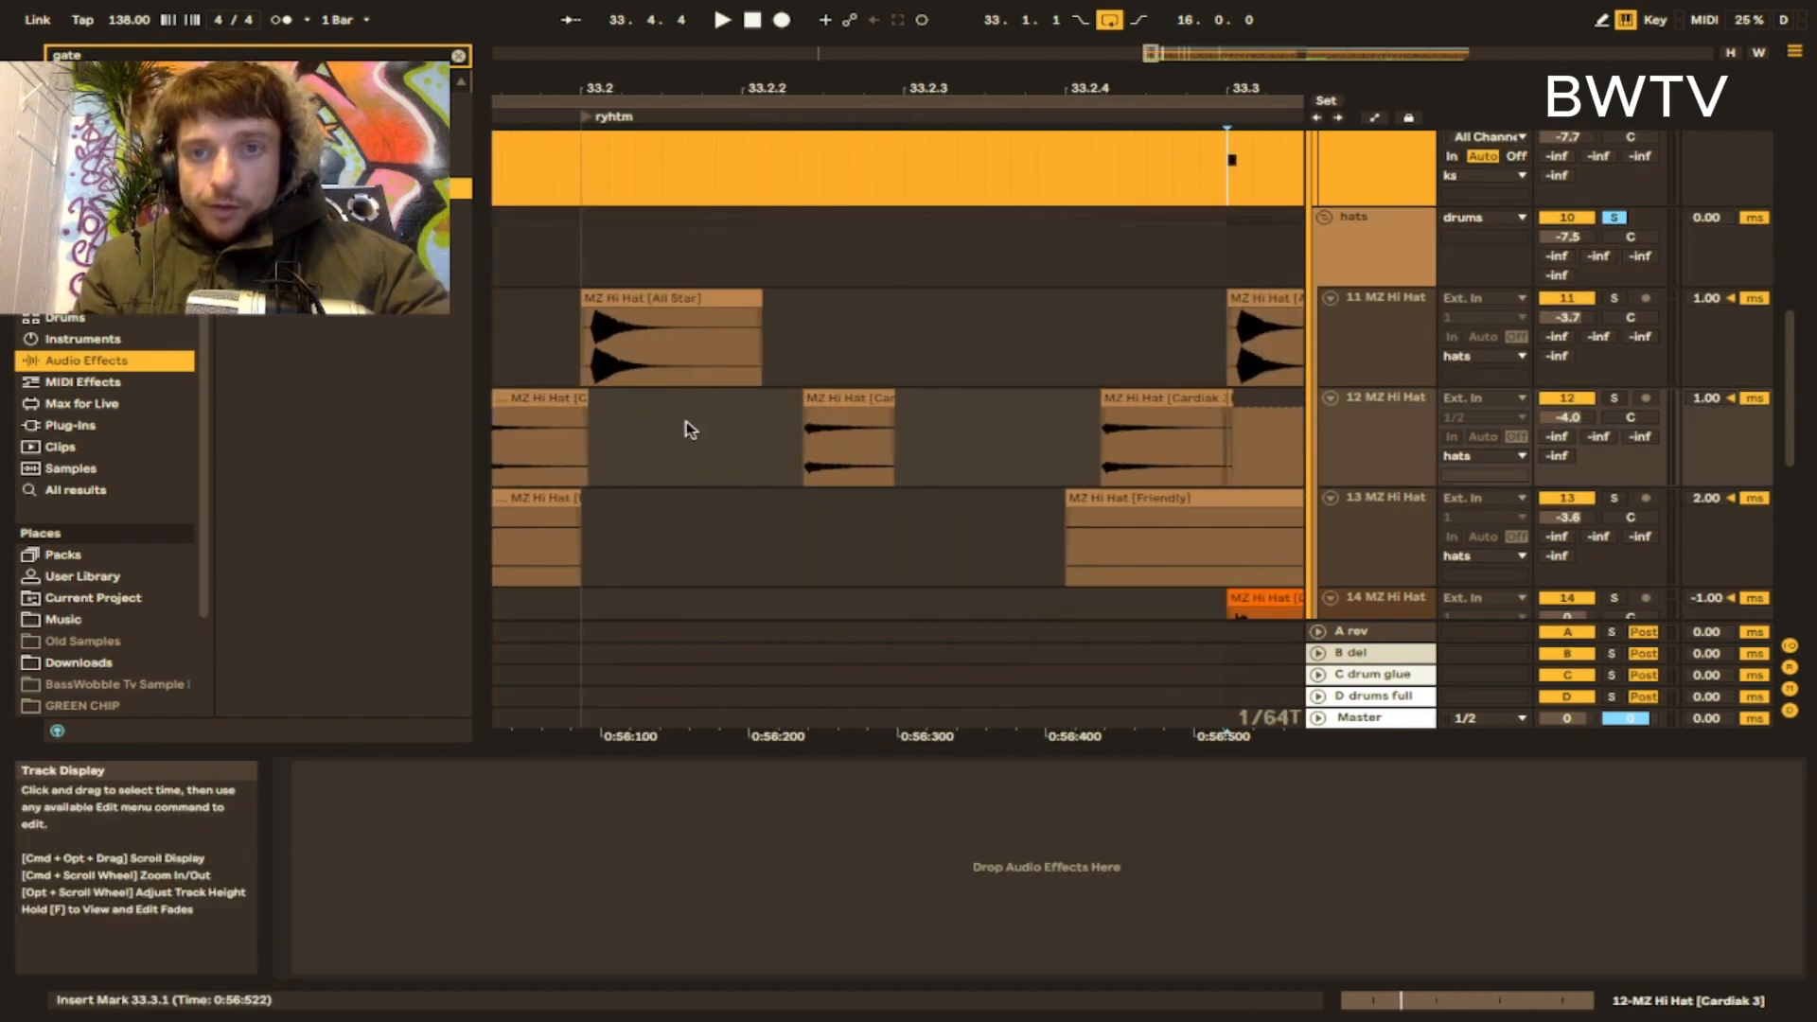
{"action": "scroll", "coordinate": [685, 422], "scroll_direction": "down", "scroll_amount": 5}
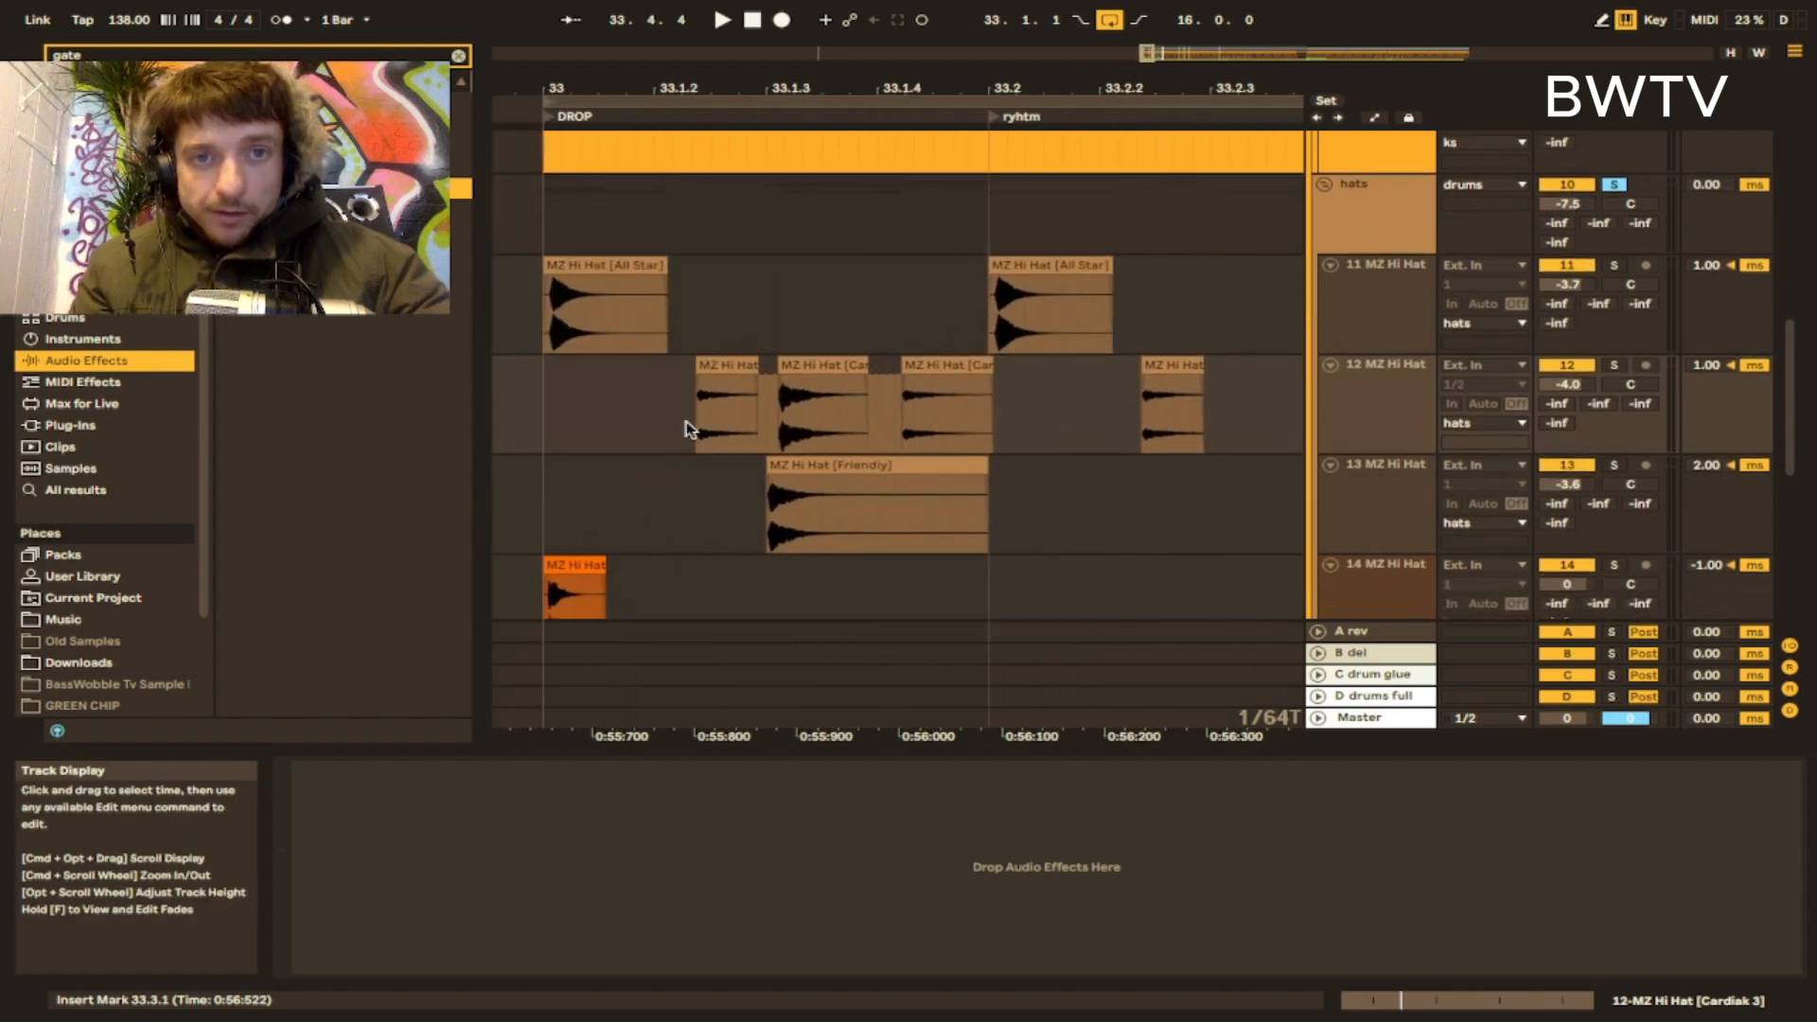
{"action": "scroll", "coordinate": [548, 324], "scroll_direction": "down", "scroll_amount": 2}
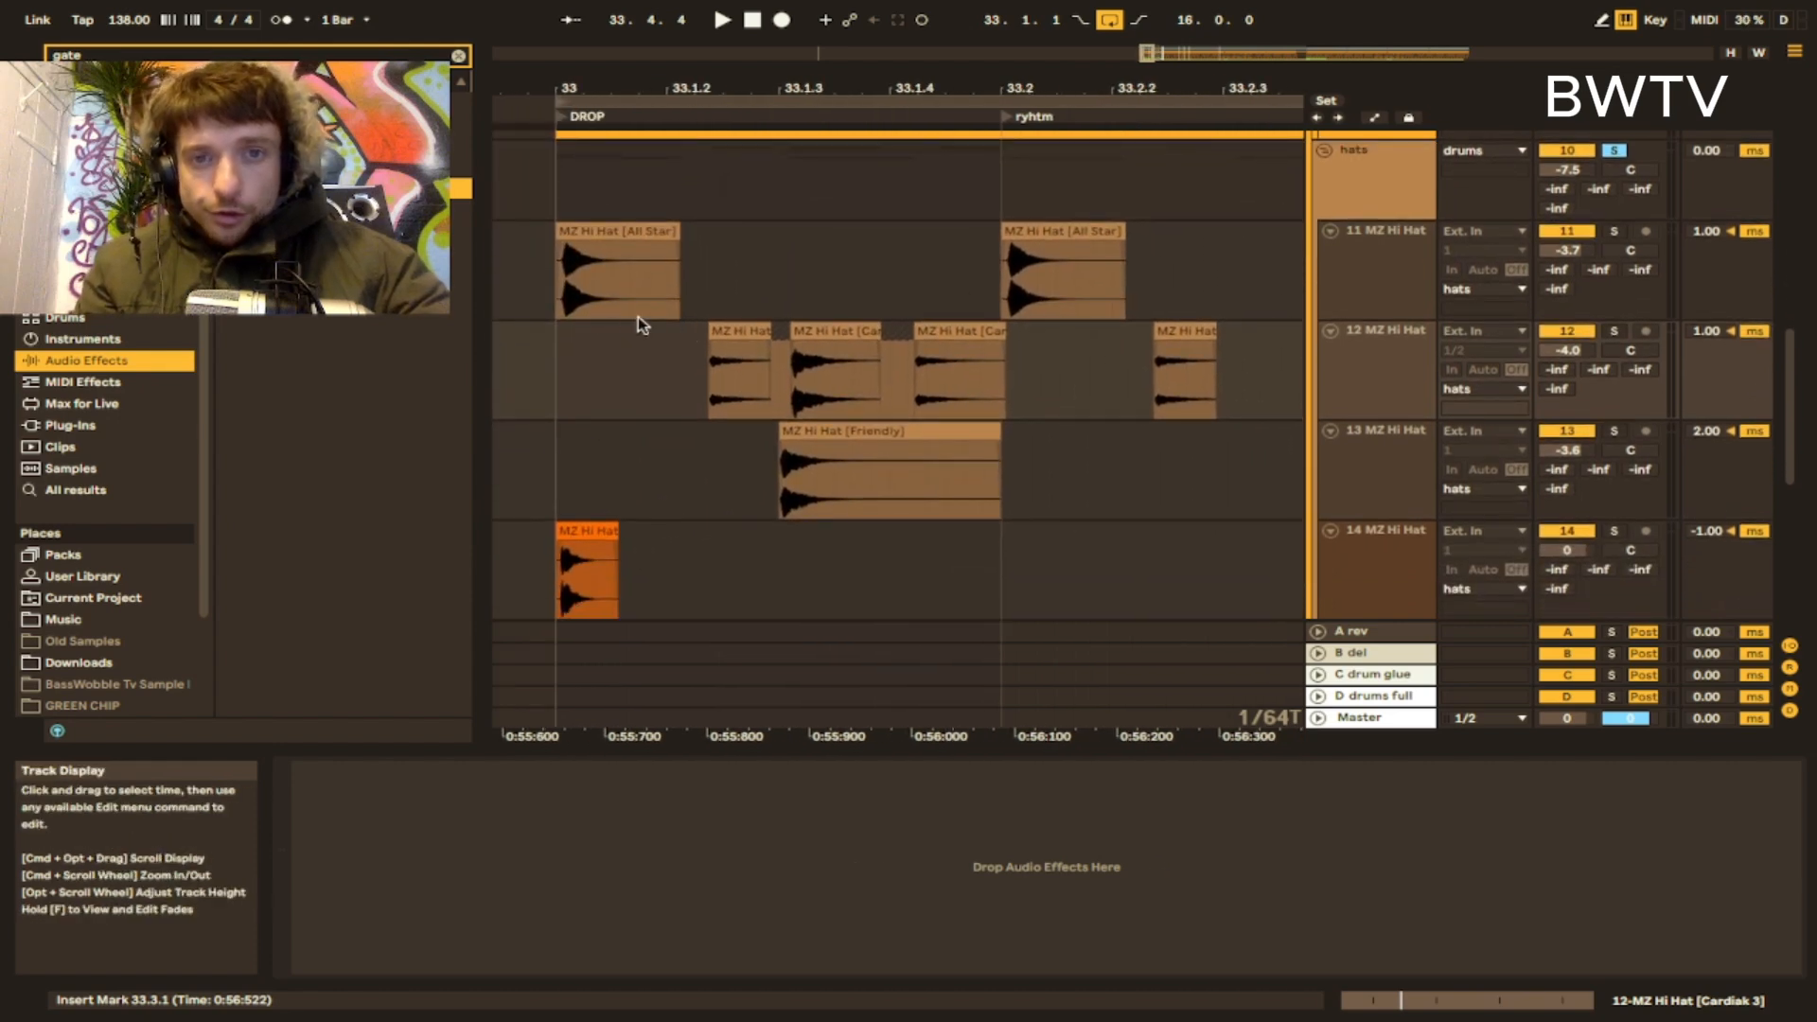
{"action": "left_click", "coordinate": [609, 230]}
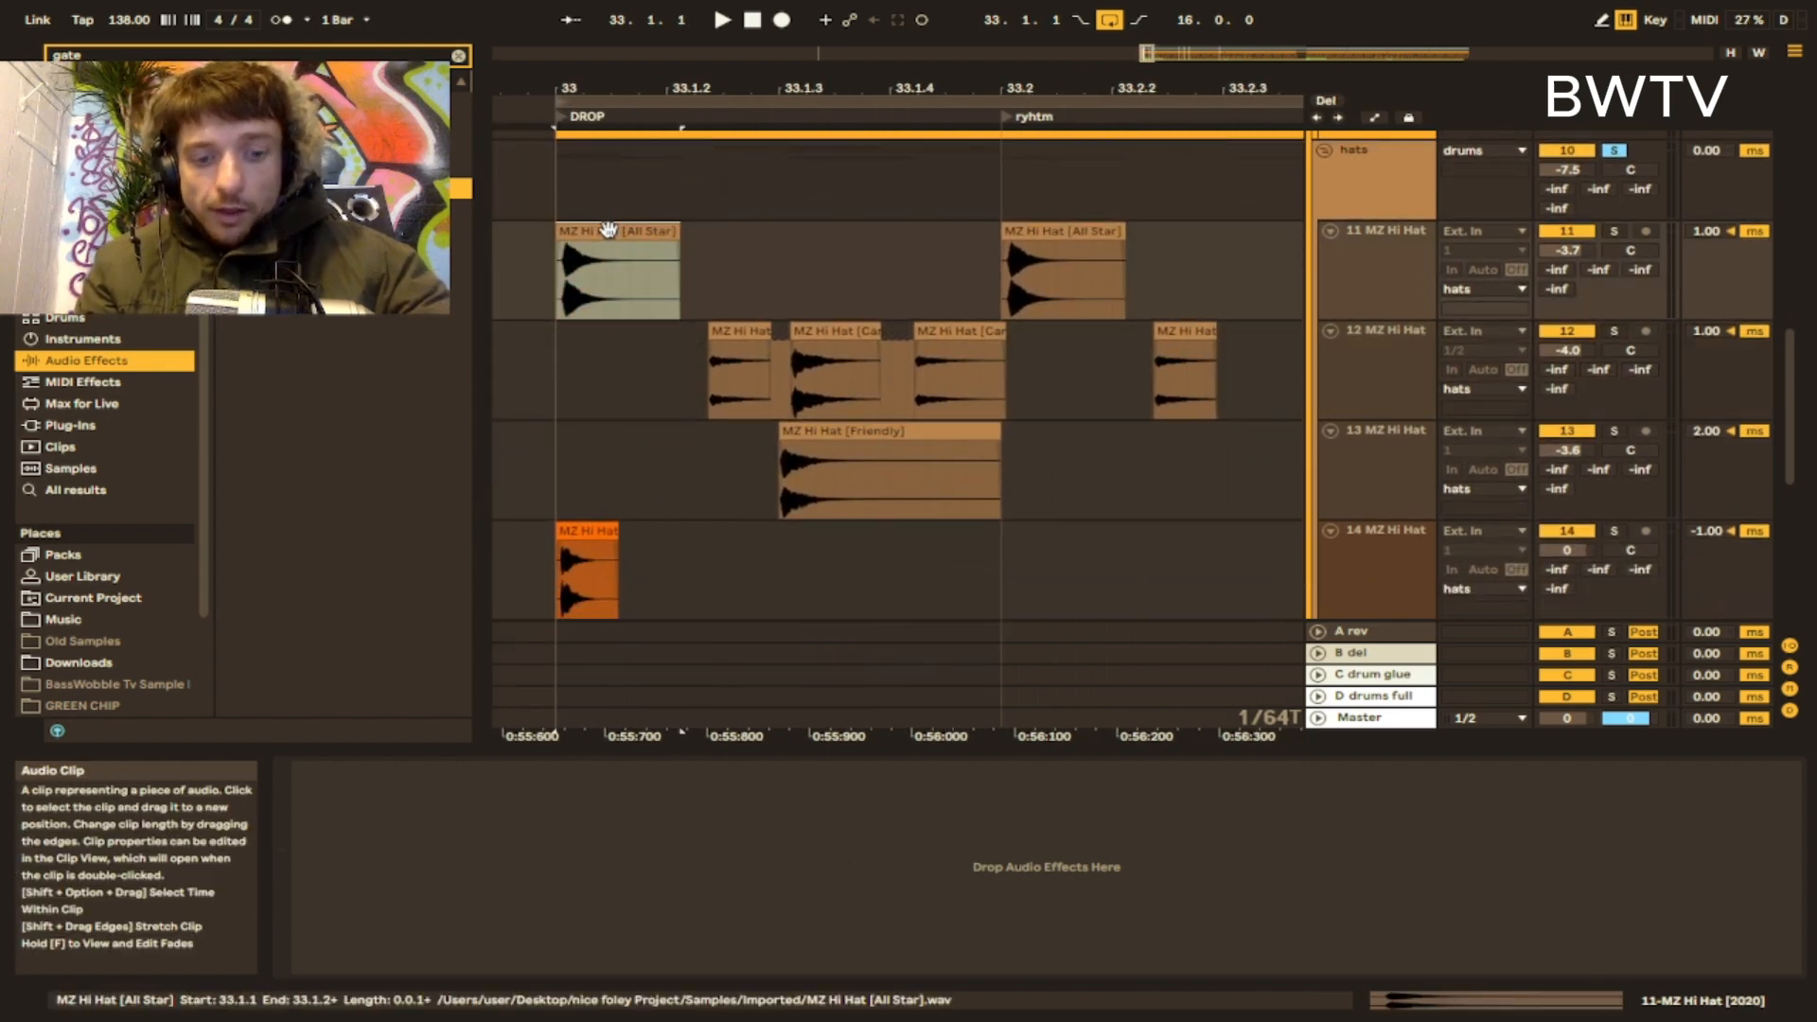
{"action": "left_click_drag", "start_coordinate": [609, 230], "coordinate": [609, 231]}
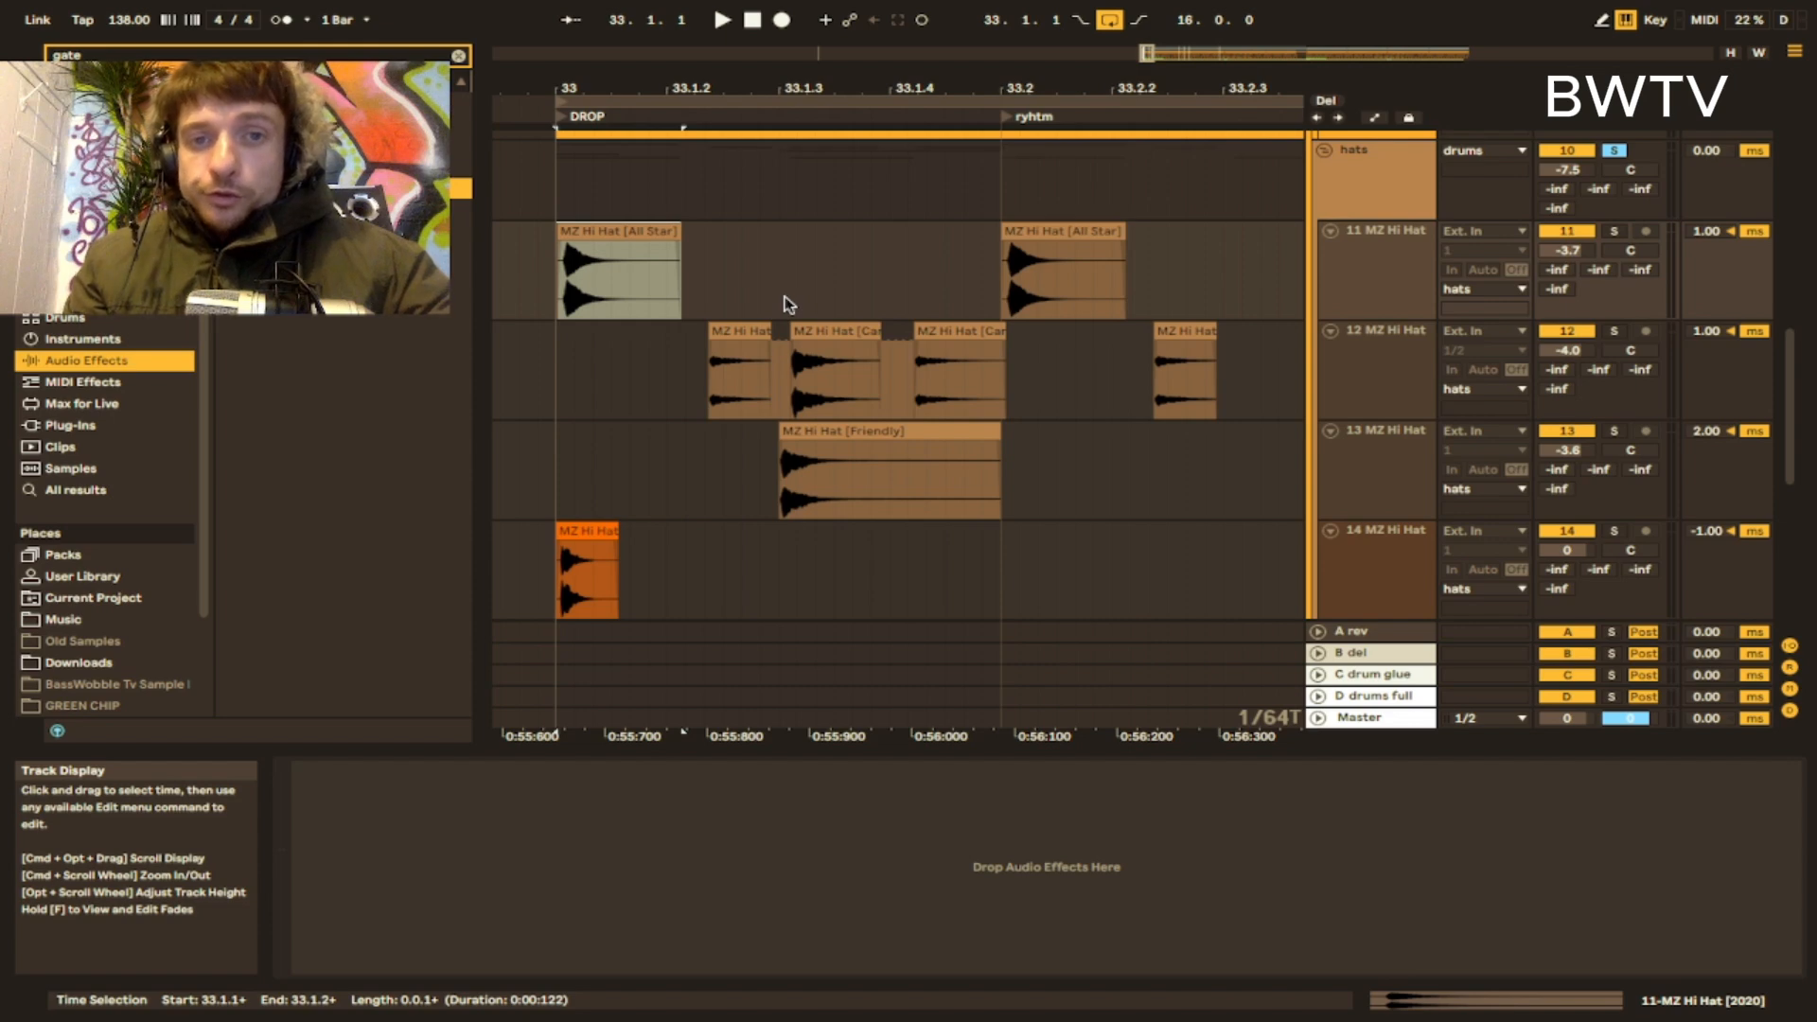
- Examine the fx group's crash and vox clips and play a short passage from the drop at bar 33
{"action": "scroll", "coordinate": [801, 336], "scroll_direction": "down", "scroll_amount": 10}
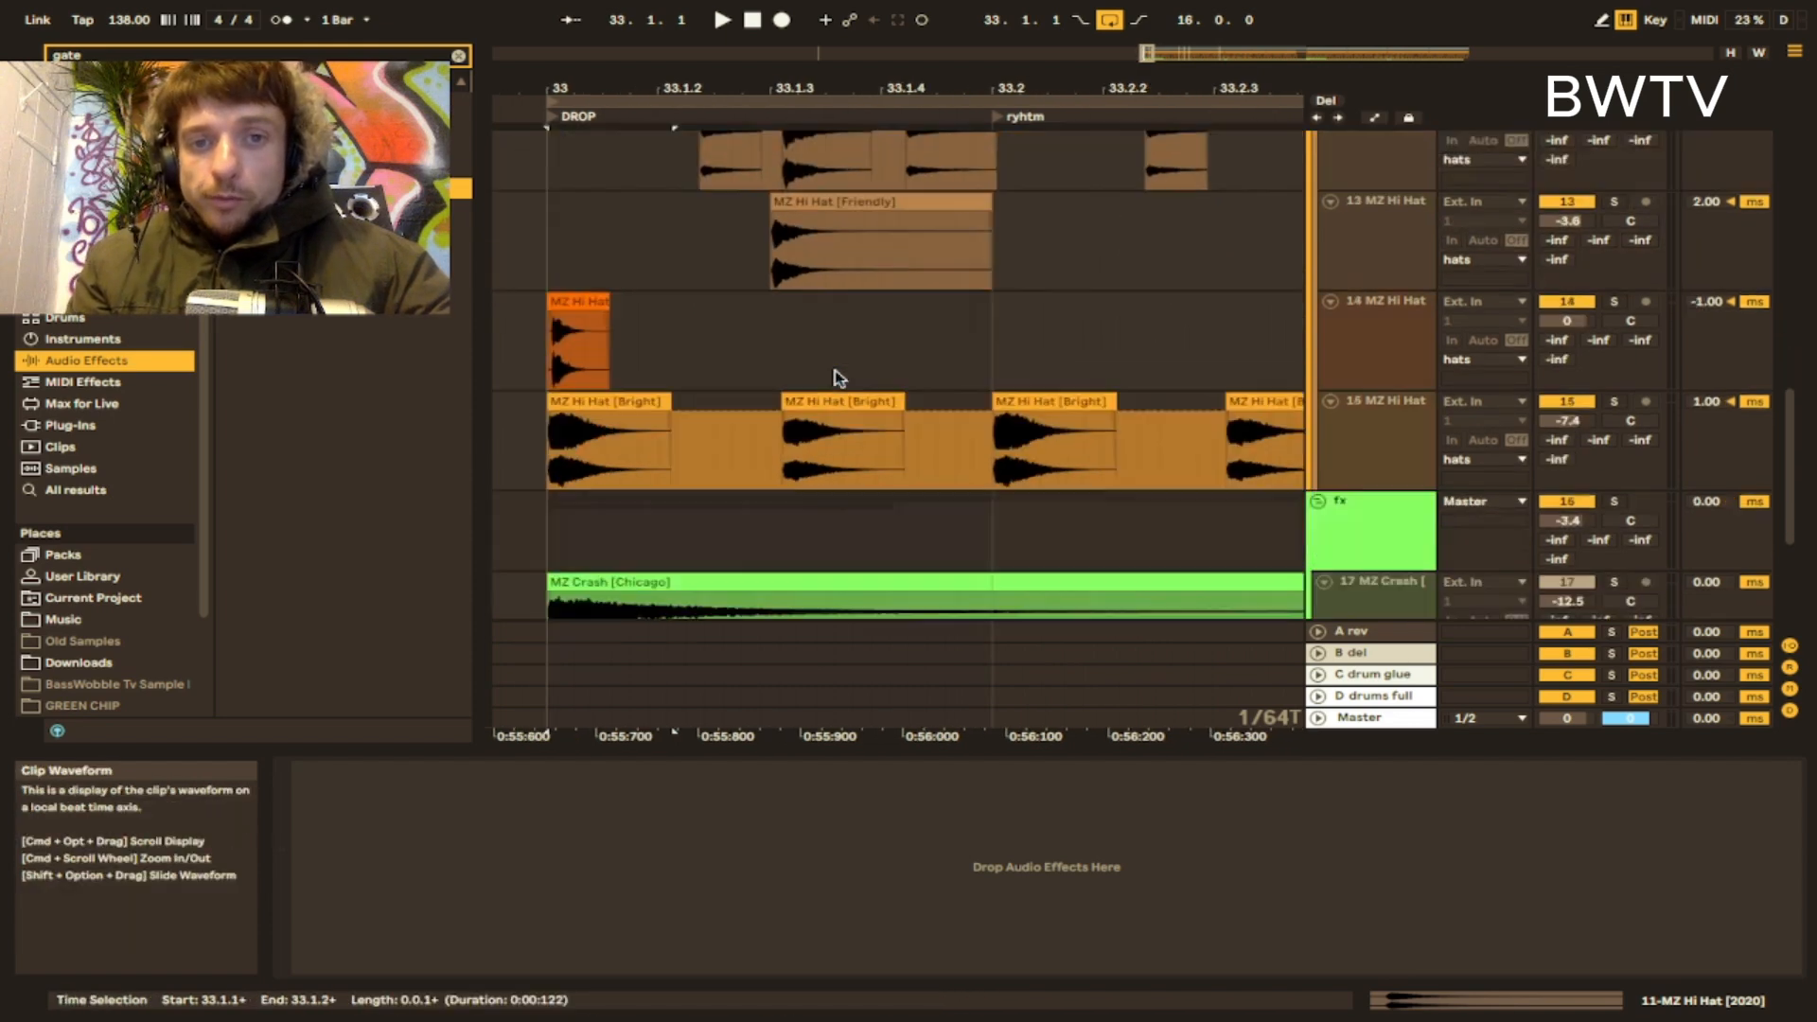
{"action": "scroll", "coordinate": [839, 378], "scroll_direction": "down", "scroll_amount": 4}
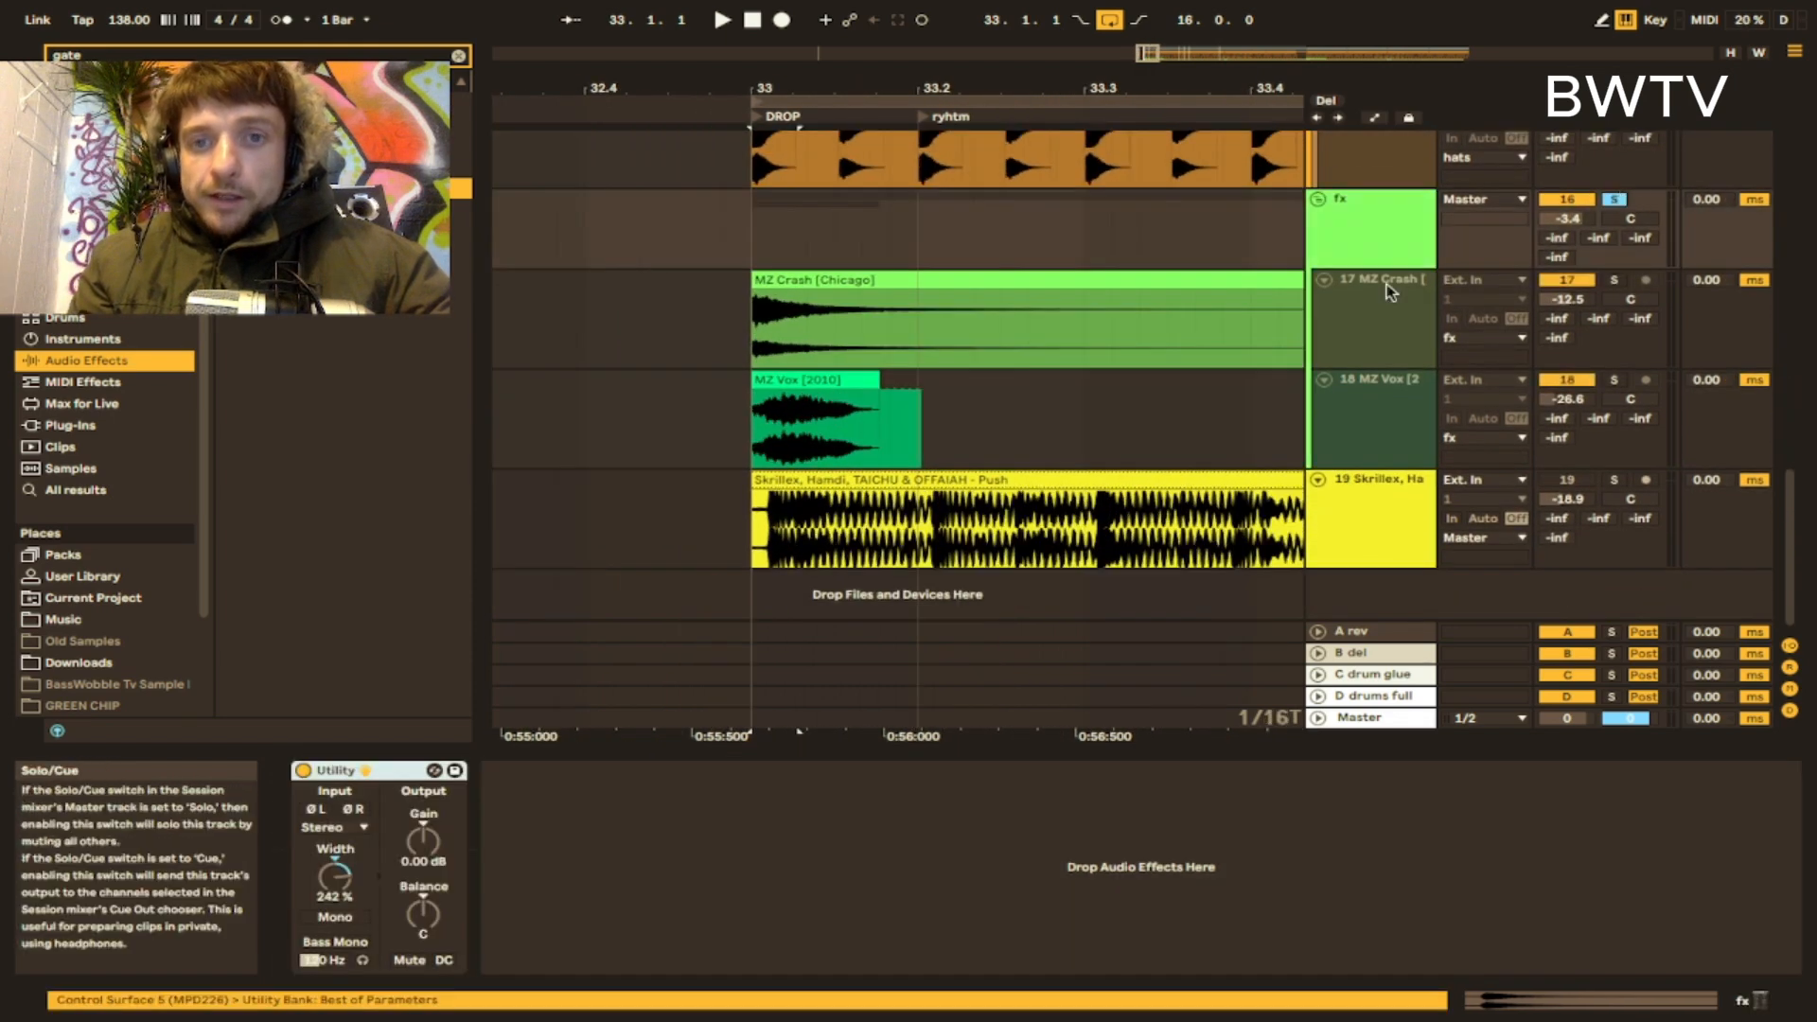
{"action": "left_click", "coordinate": [799, 272]}
{"action": "left_click", "coordinate": [742, 251]}
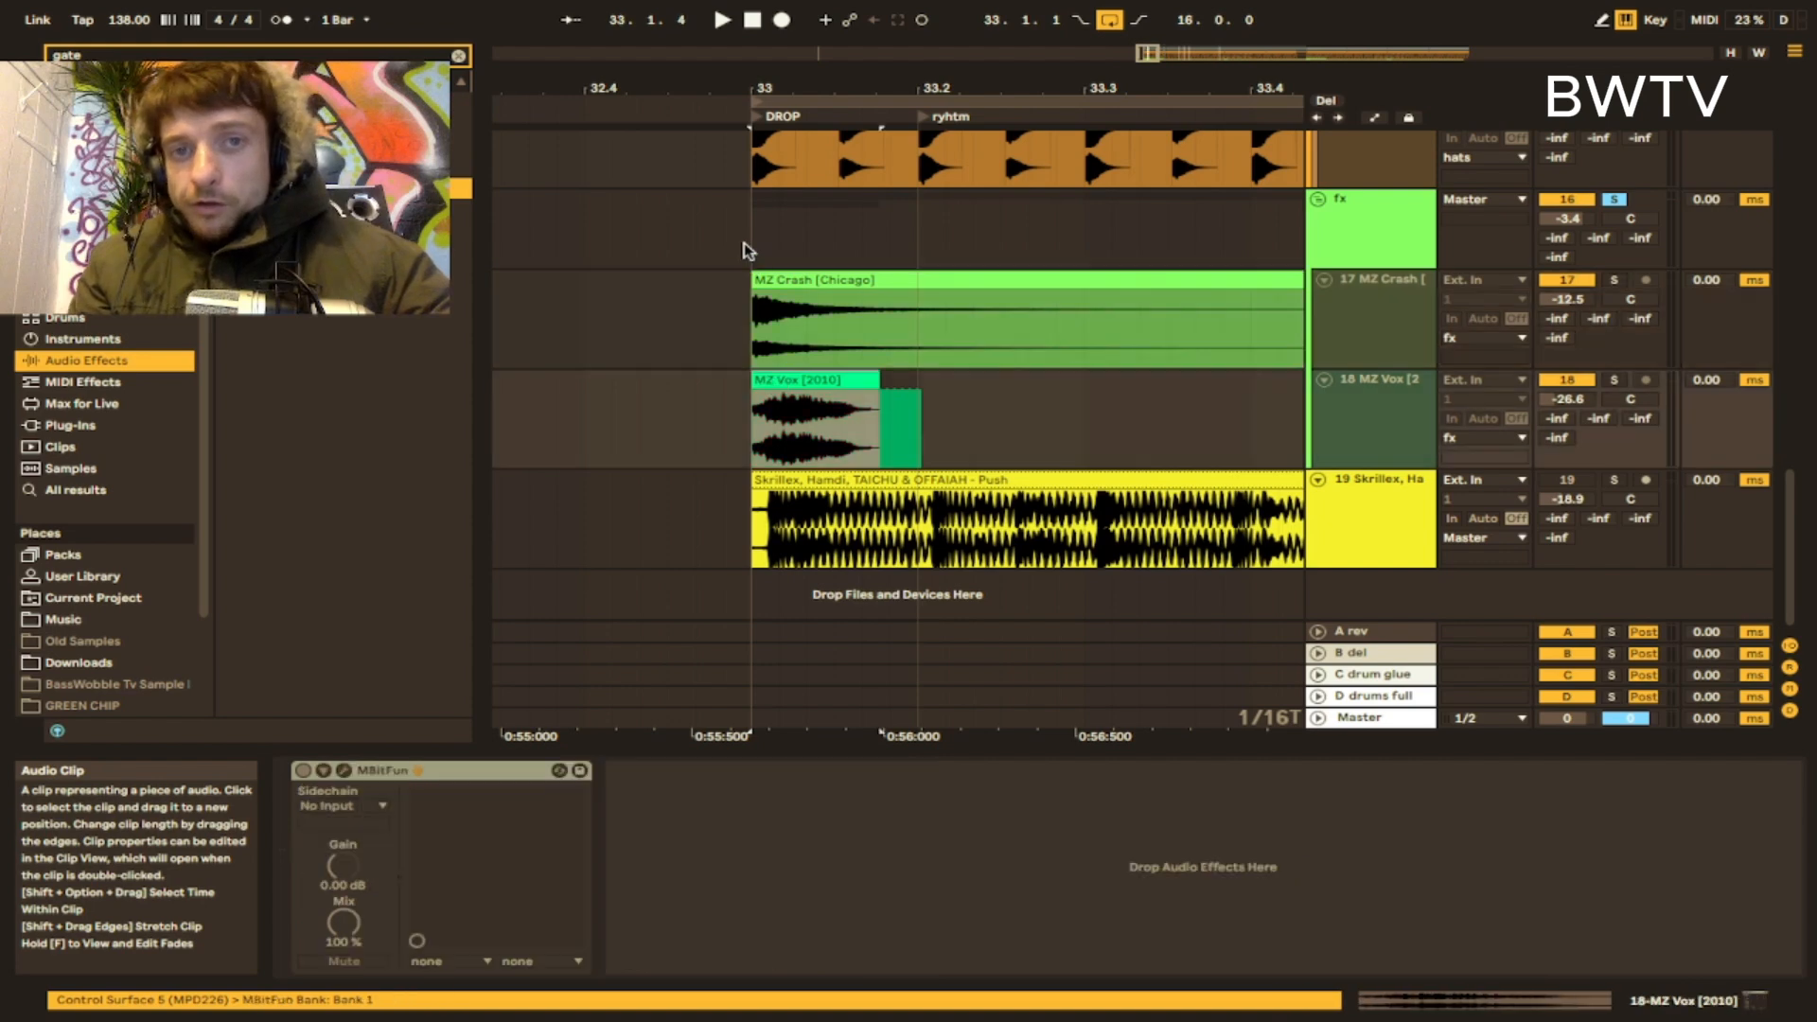
{"action": "scroll", "coordinate": [962, 312], "scroll_direction": "down", "scroll_amount": 8}
{"action": "key", "text": "space"}
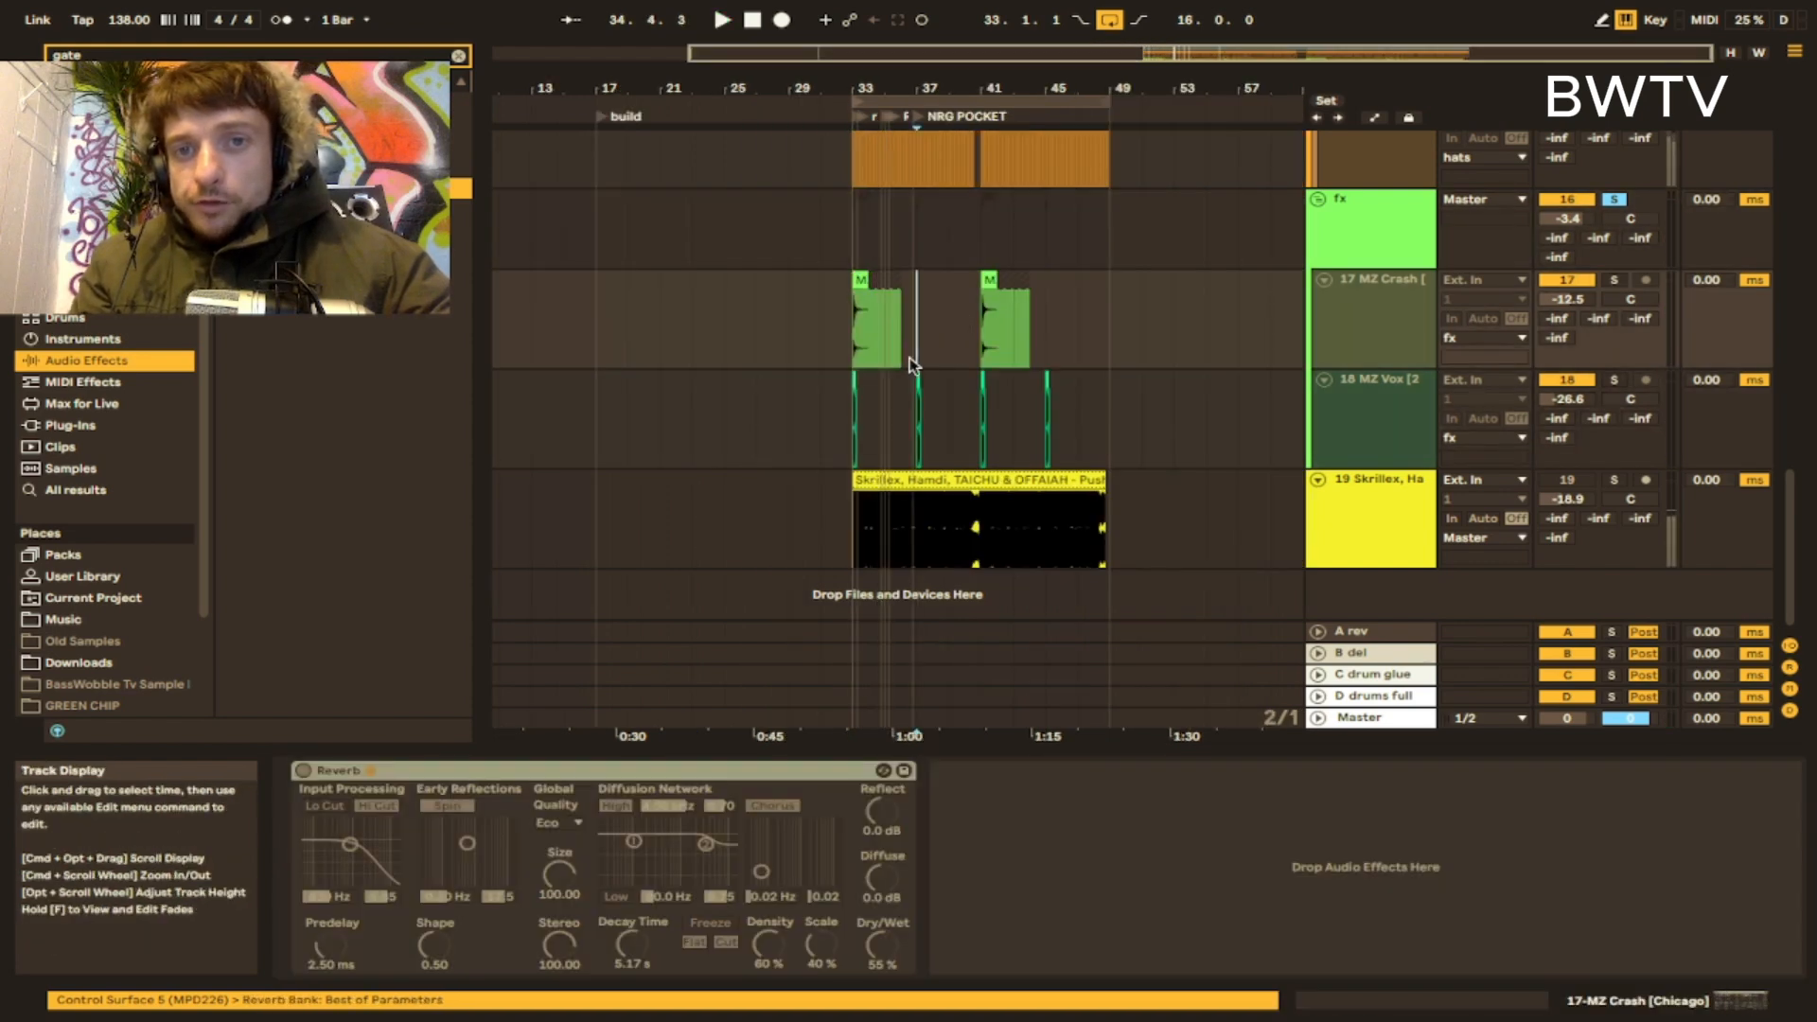
{"action": "left_click", "coordinate": [848, 255]}
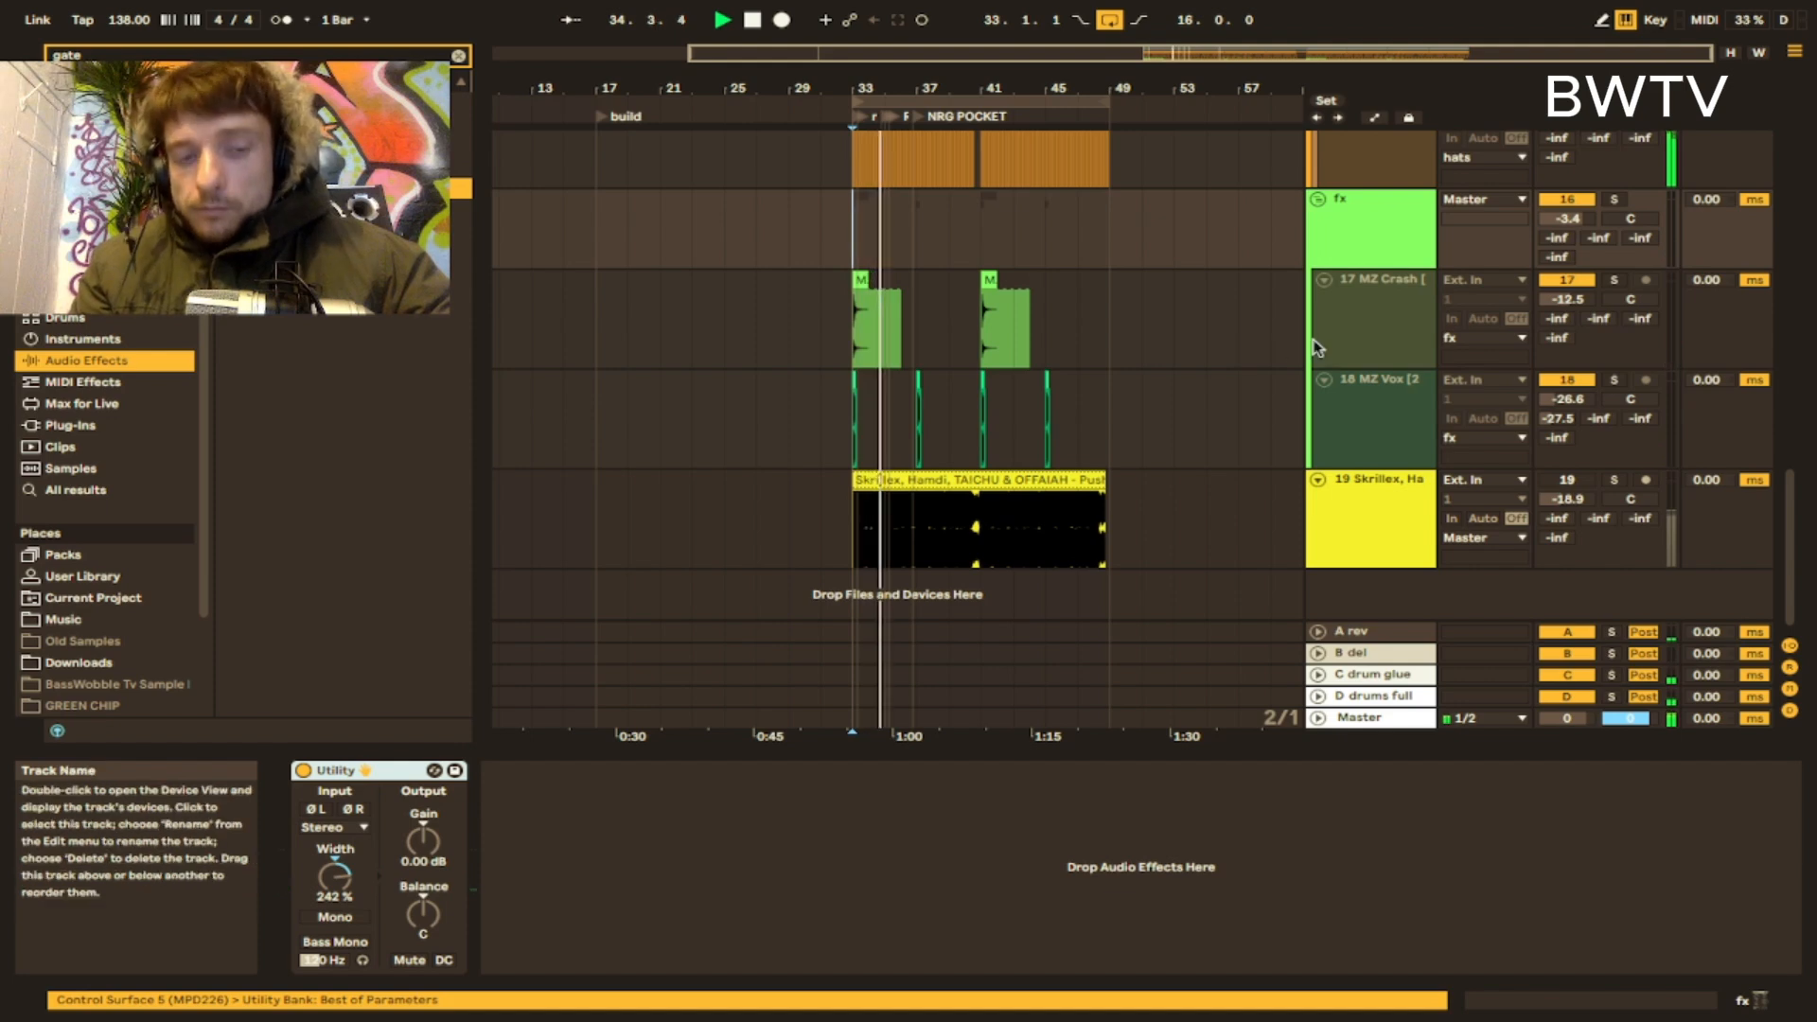
{"action": "key", "text": "space"}
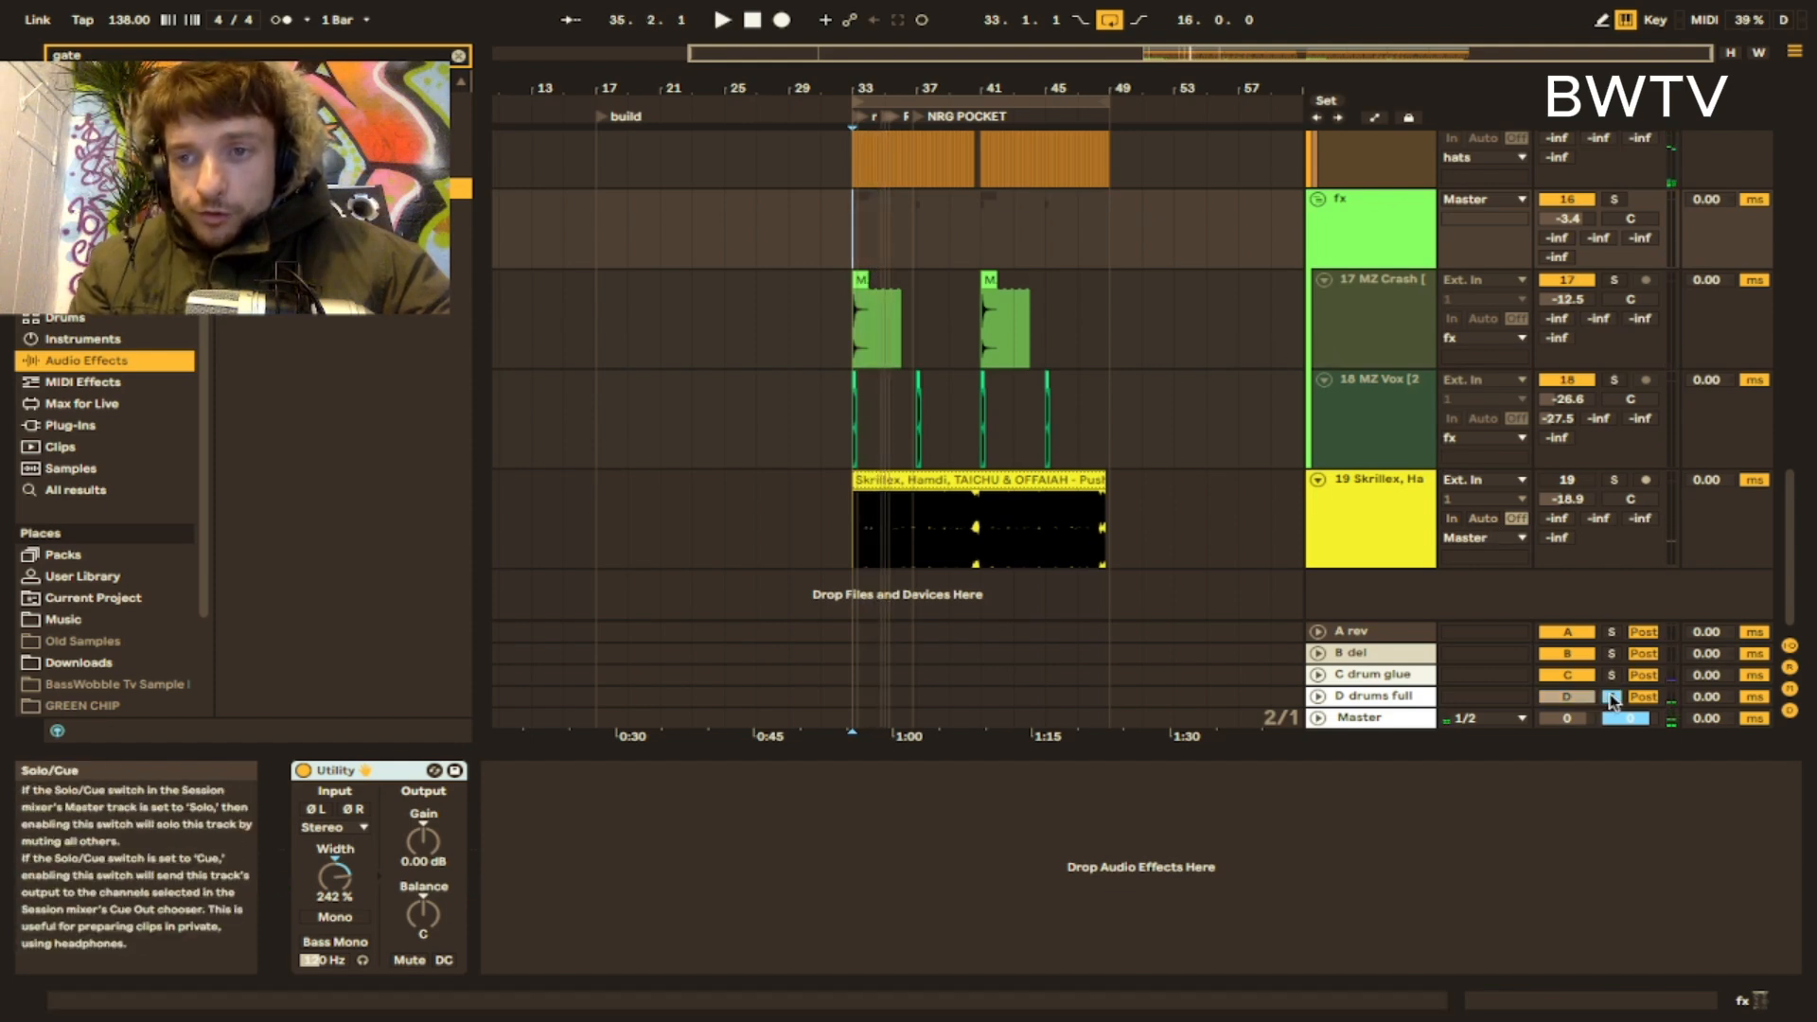
- Unfold the D drums full return, lower its volume to -inf, and play the drop with the C drum glue return soloed
{"action": "left_click", "coordinate": [1317, 697]}
{"action": "left_click", "coordinate": [1359, 652]}
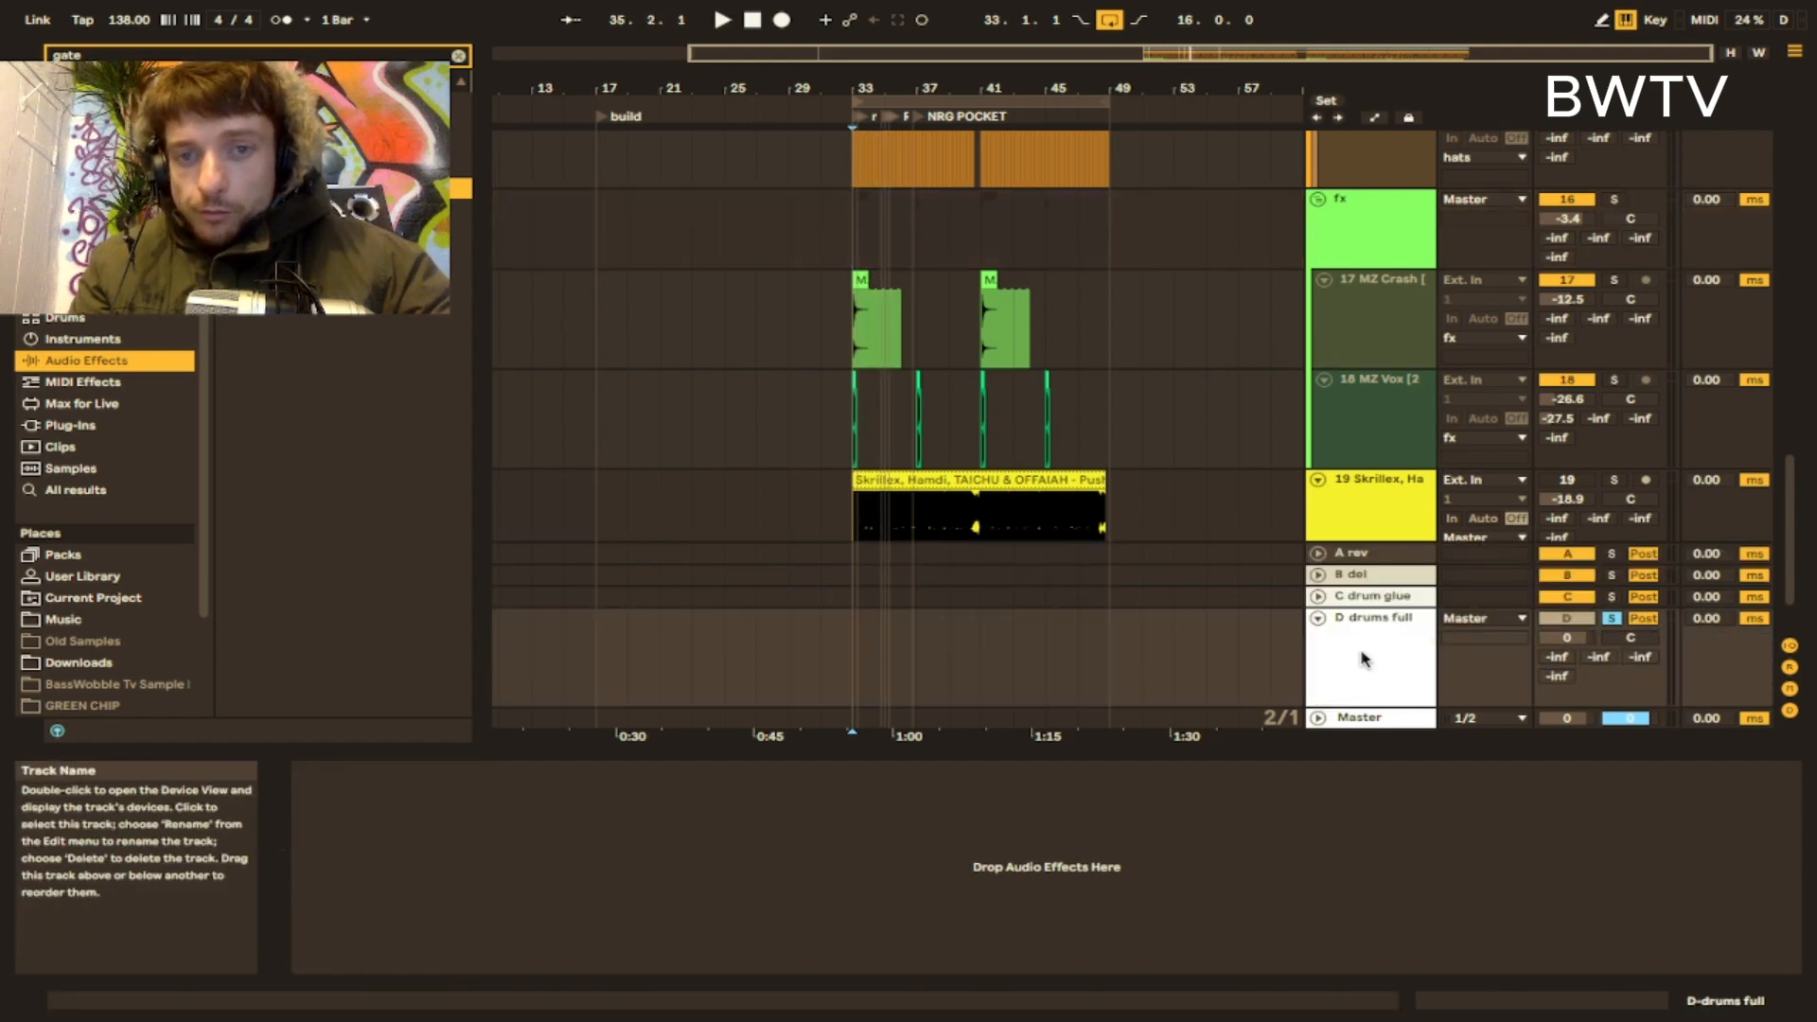
{"action": "key", "text": "space"}
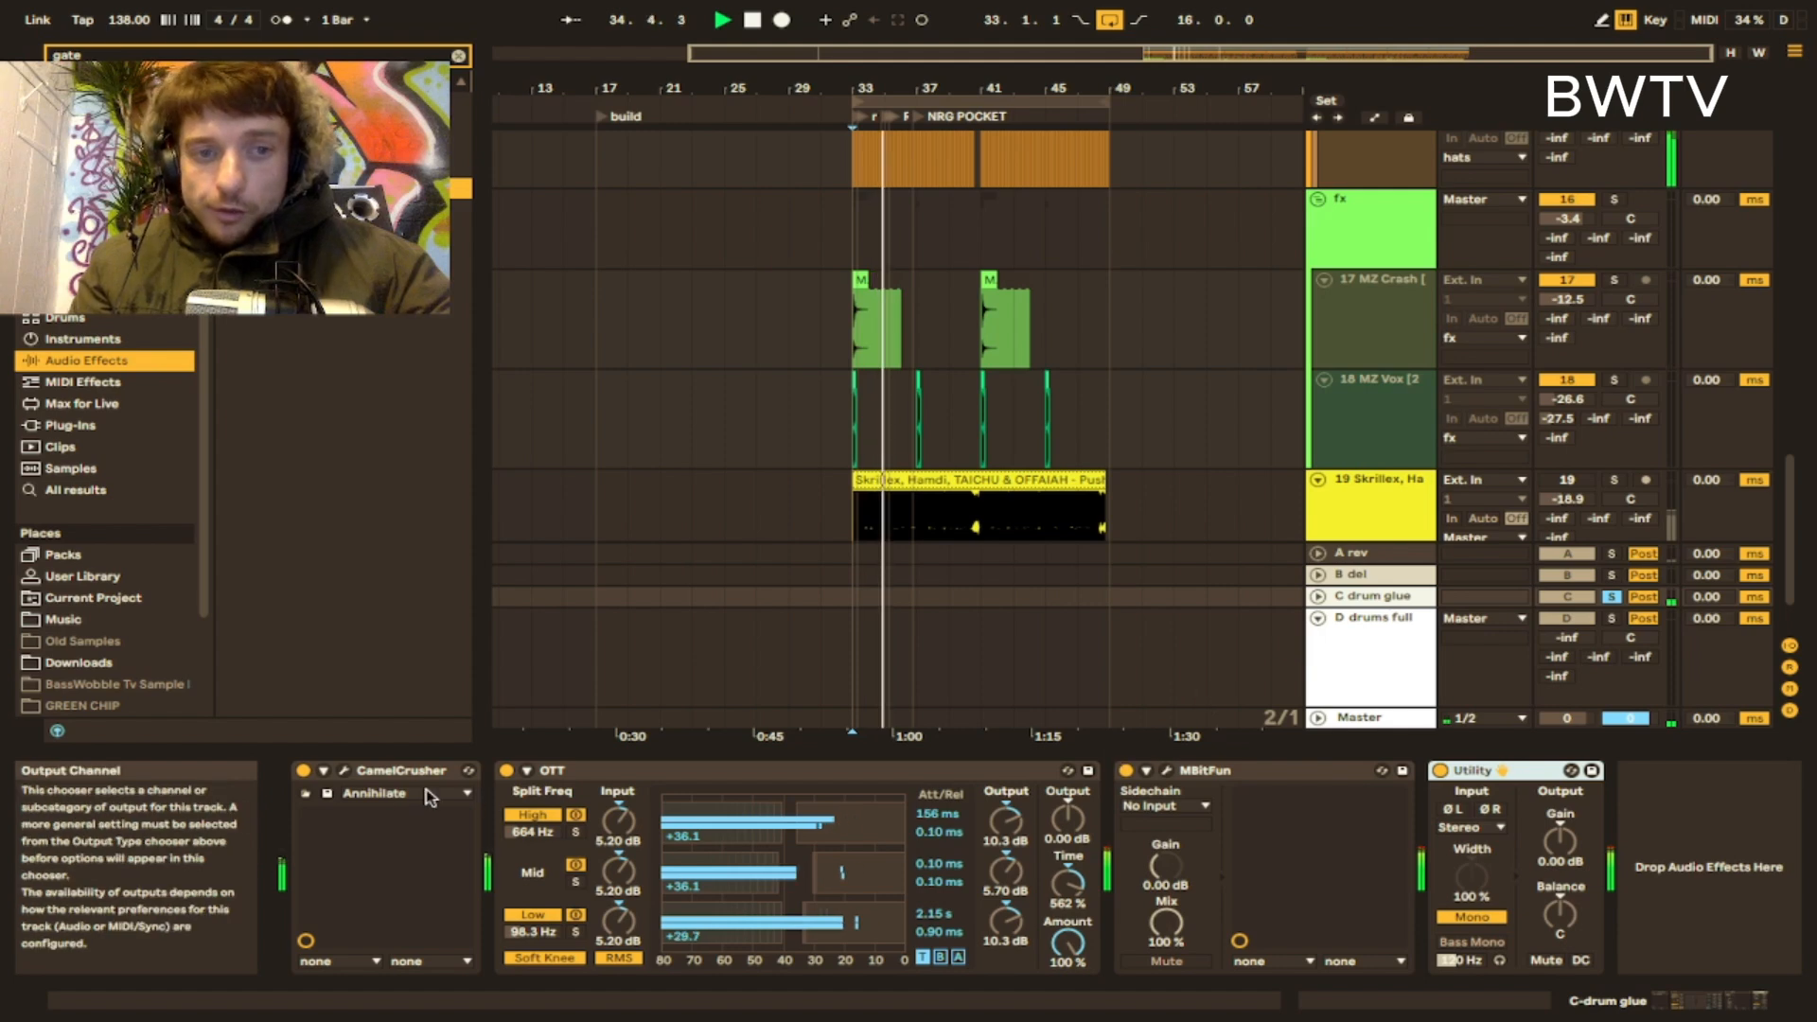
{"action": "key", "text": "space"}
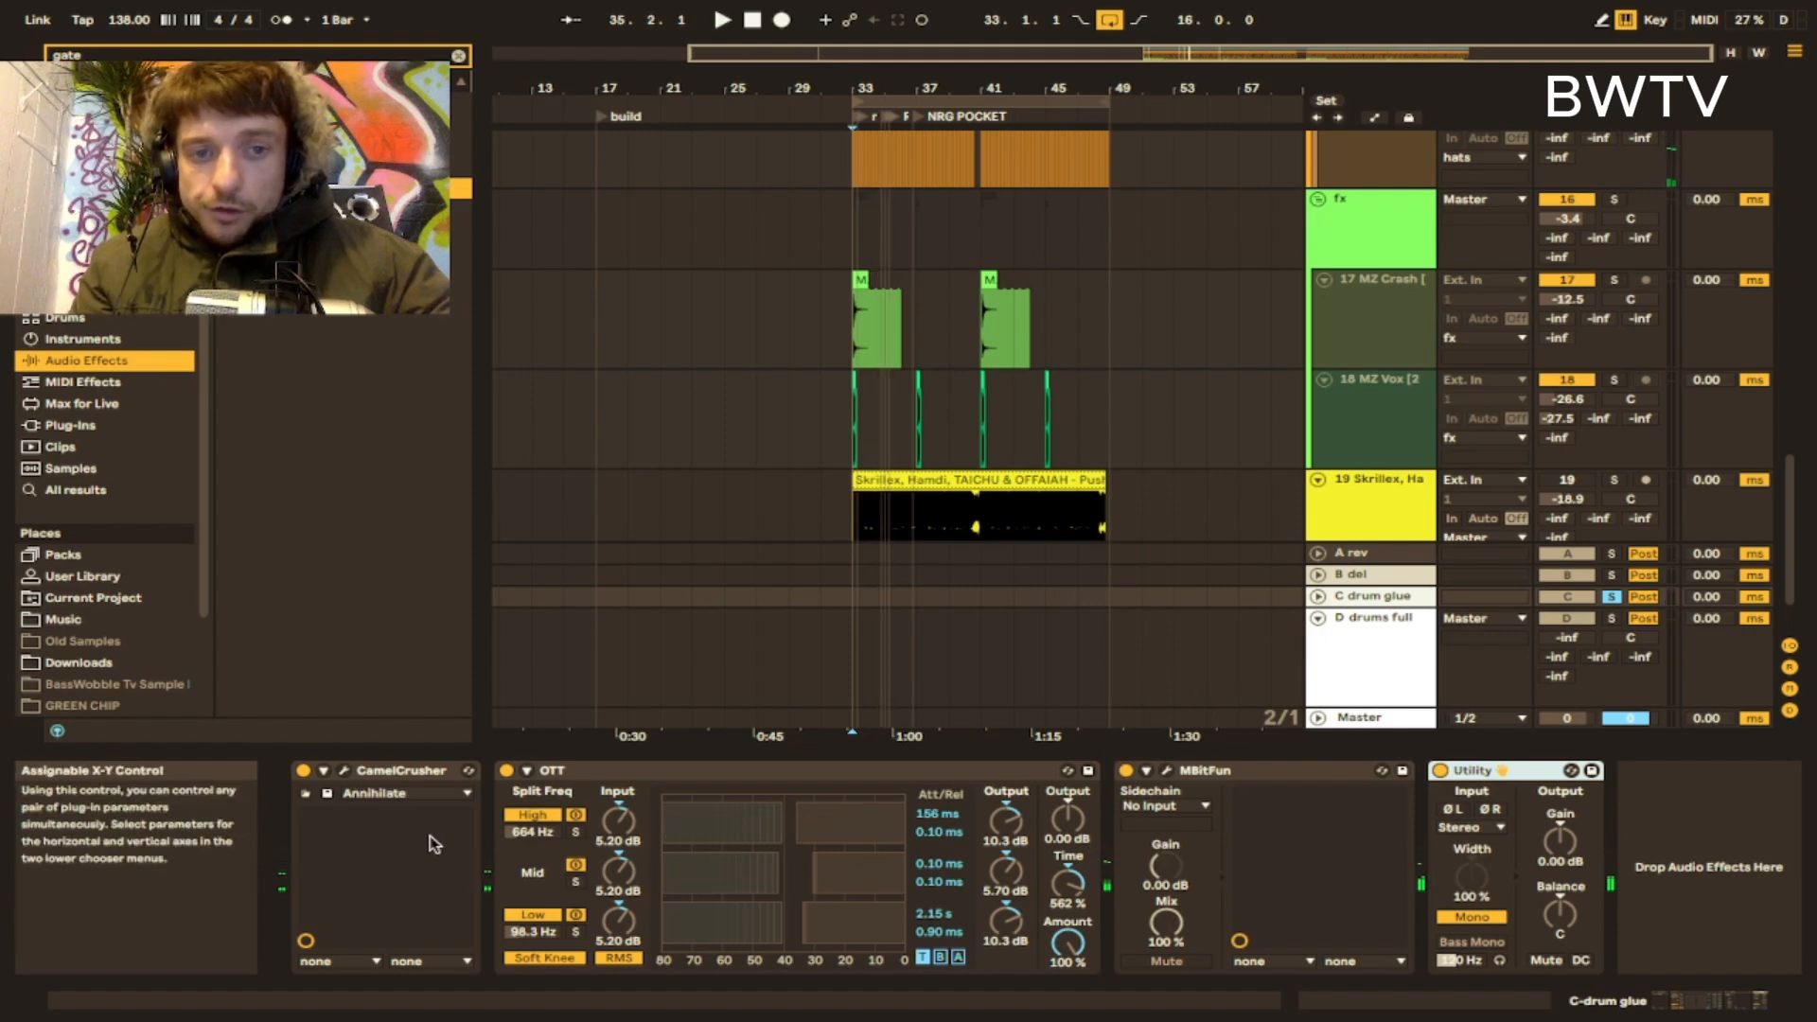
- Inspect MBitFun's plug-in window on the C drum glue return while playing its soloed signal, and close the window
{"action": "key", "text": "space"}
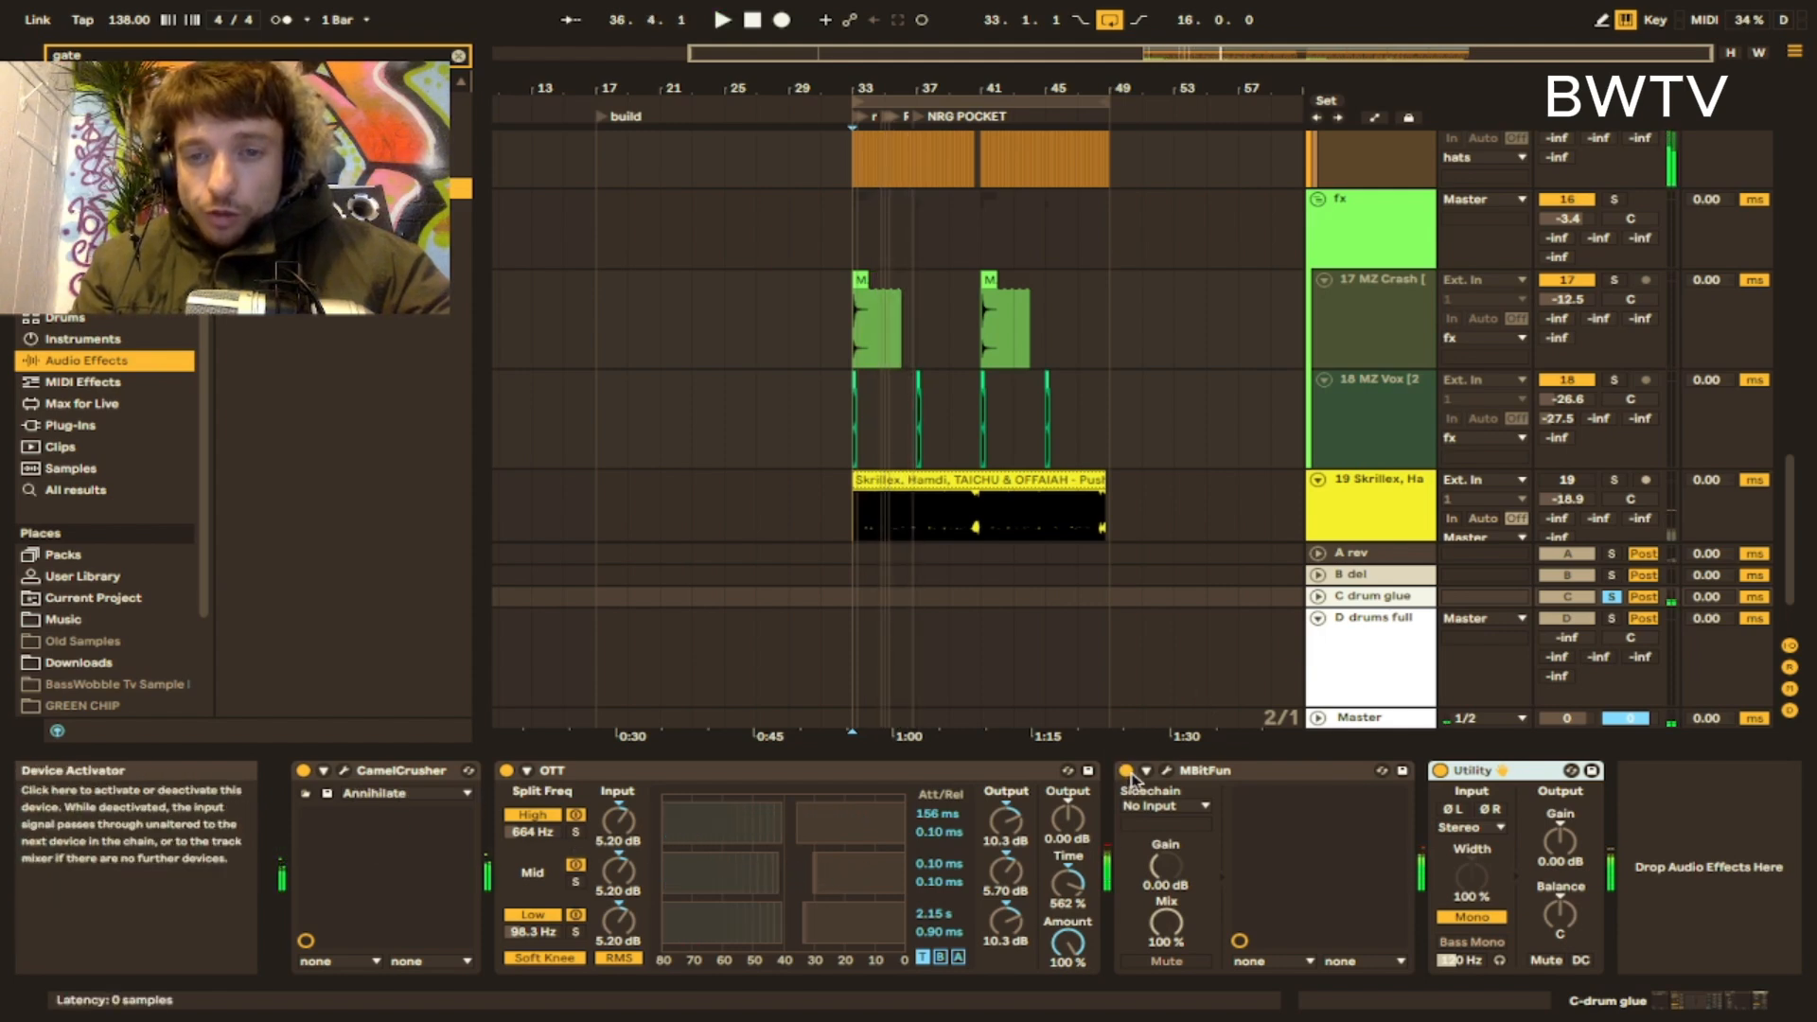
{"action": "left_click", "coordinate": [1163, 778]}
{"action": "key", "text": "space"}
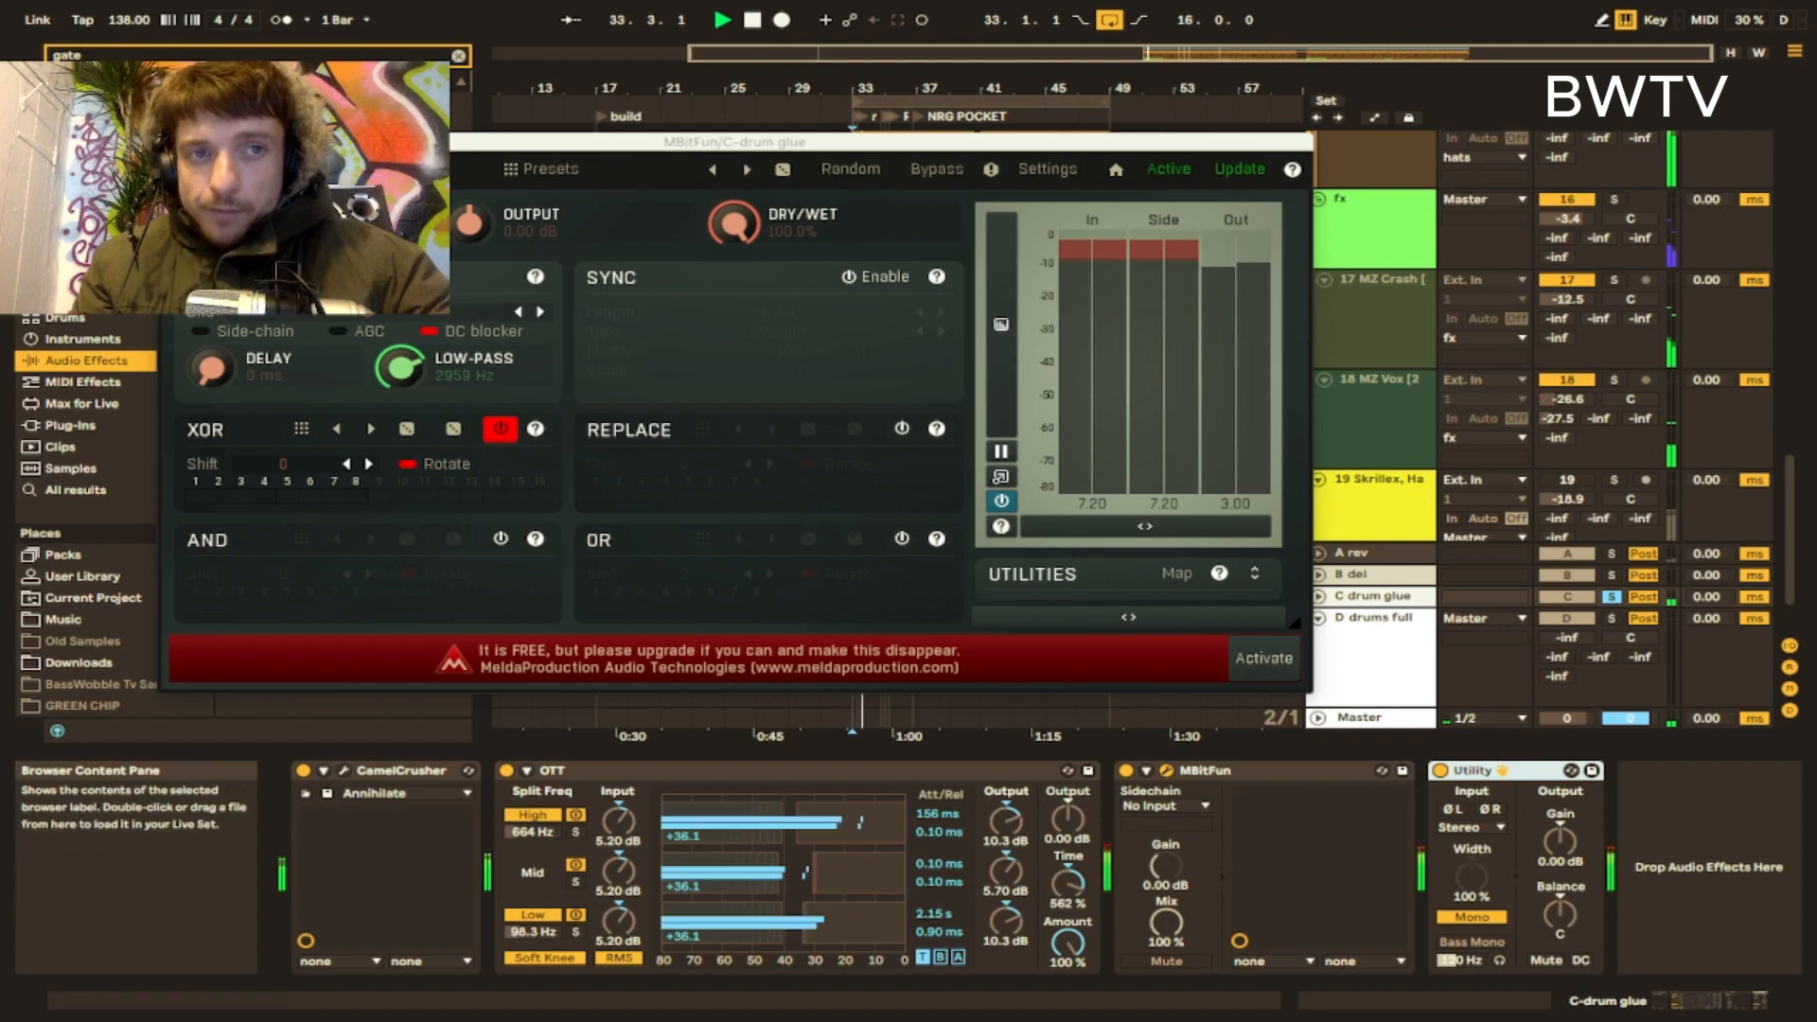
{"action": "left_click", "coordinate": [173, 142]}
{"action": "key", "text": "space"}
{"action": "key", "text": "space"}
- Unsolo and unfold the C drum glue return, and set its volume to -26.4 dB while the mix plays
{"action": "left_click", "coordinate": [1611, 597]}
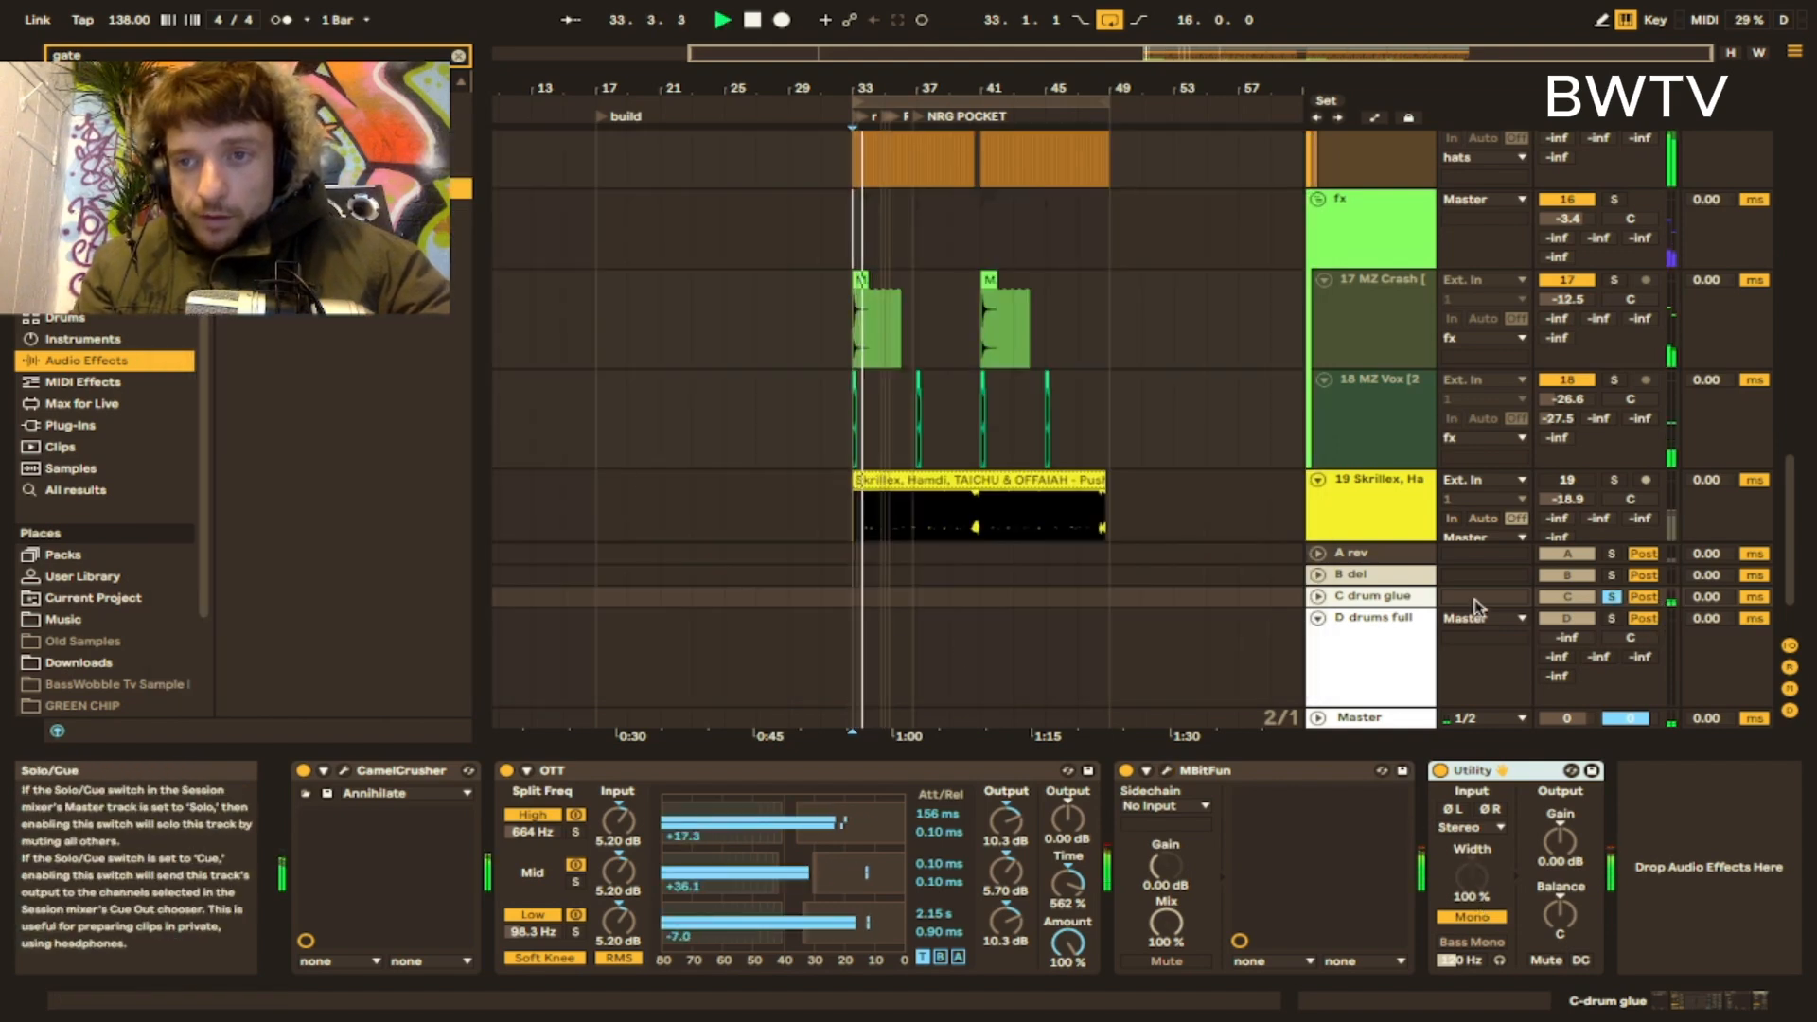
{"action": "left_click", "coordinate": [1318, 596]}
{"action": "mouse_move", "coordinate": [1582, 515]}
{"action": "left_mouse_down"}
{"action": "mouse_move", "coordinate": [1582, 462]}
{"action": "mouse_move", "coordinate": [1582, 511]}
{"action": "left_mouse_up"}
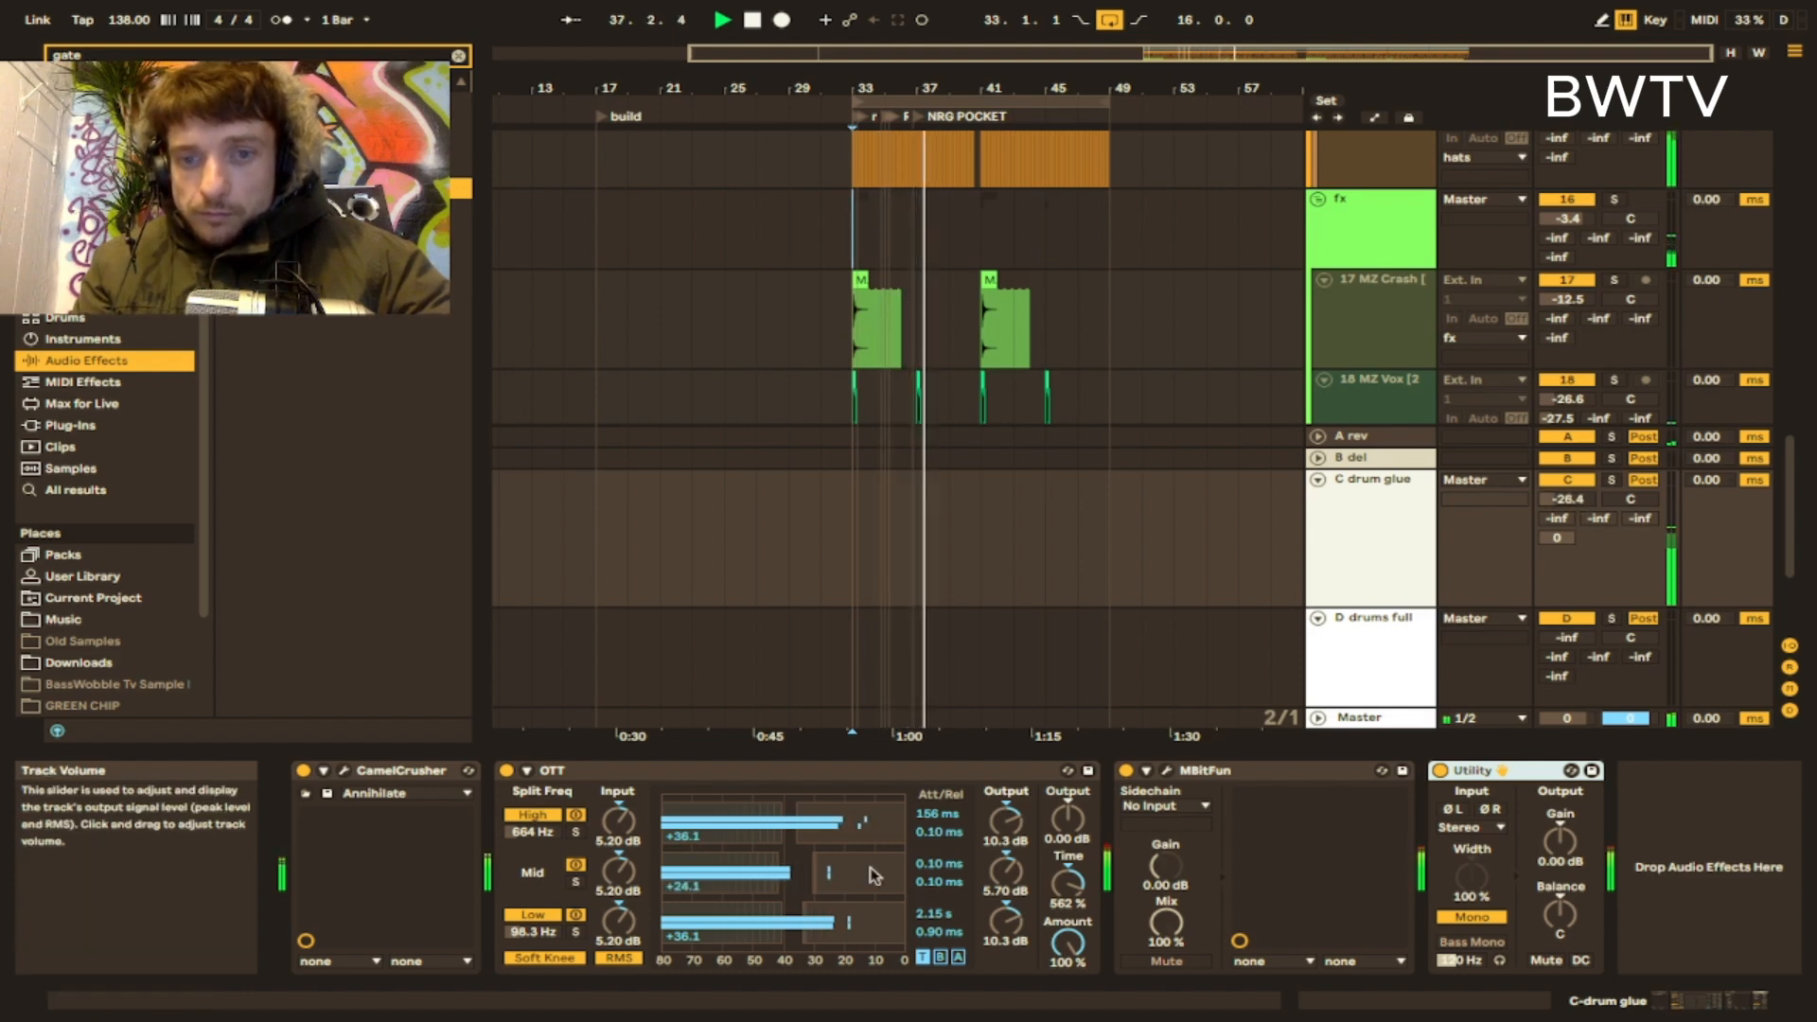
- Open the first s 1 bass clip and display its MIDI Ctrl Pitch Bend envelope over the notes
{"action": "scroll", "coordinate": [1306, 341], "scroll_direction": "up", "scroll_amount": 10}
{"action": "left_click", "coordinate": [1317, 142], "text": "alt"}
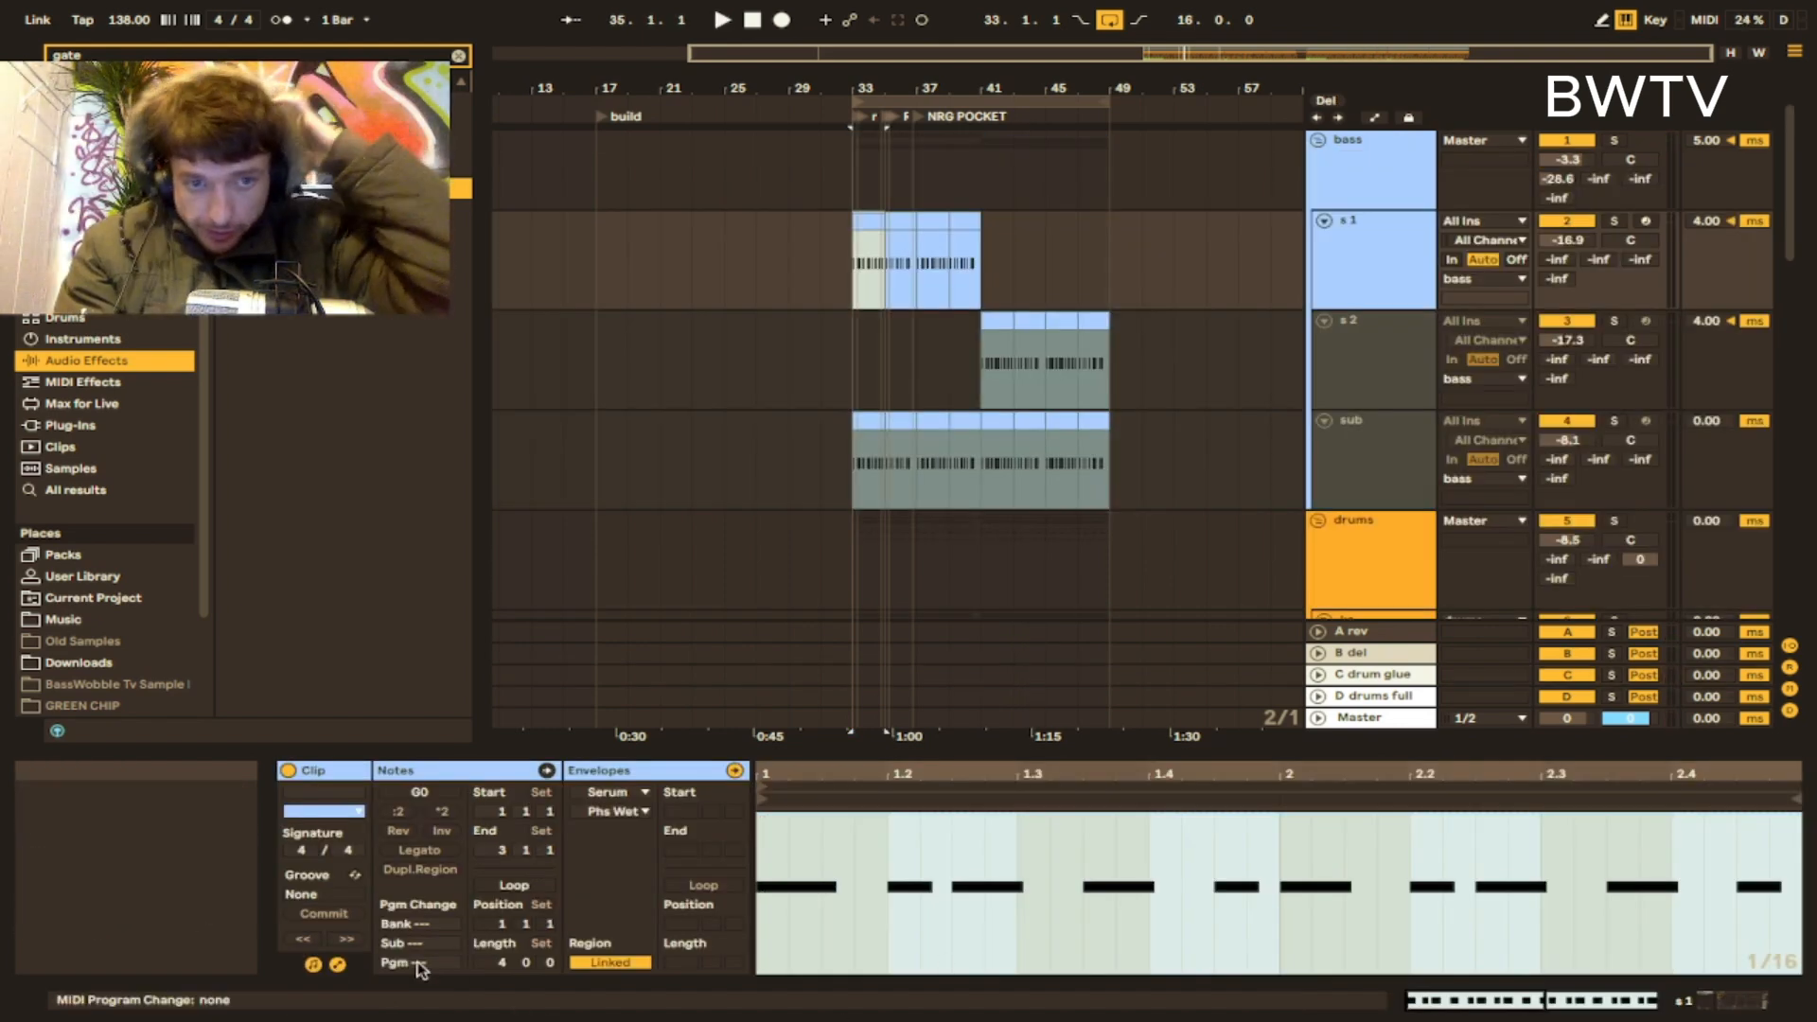
{"action": "left_click", "coordinate": [547, 769]}
{"action": "key", "text": "space"}
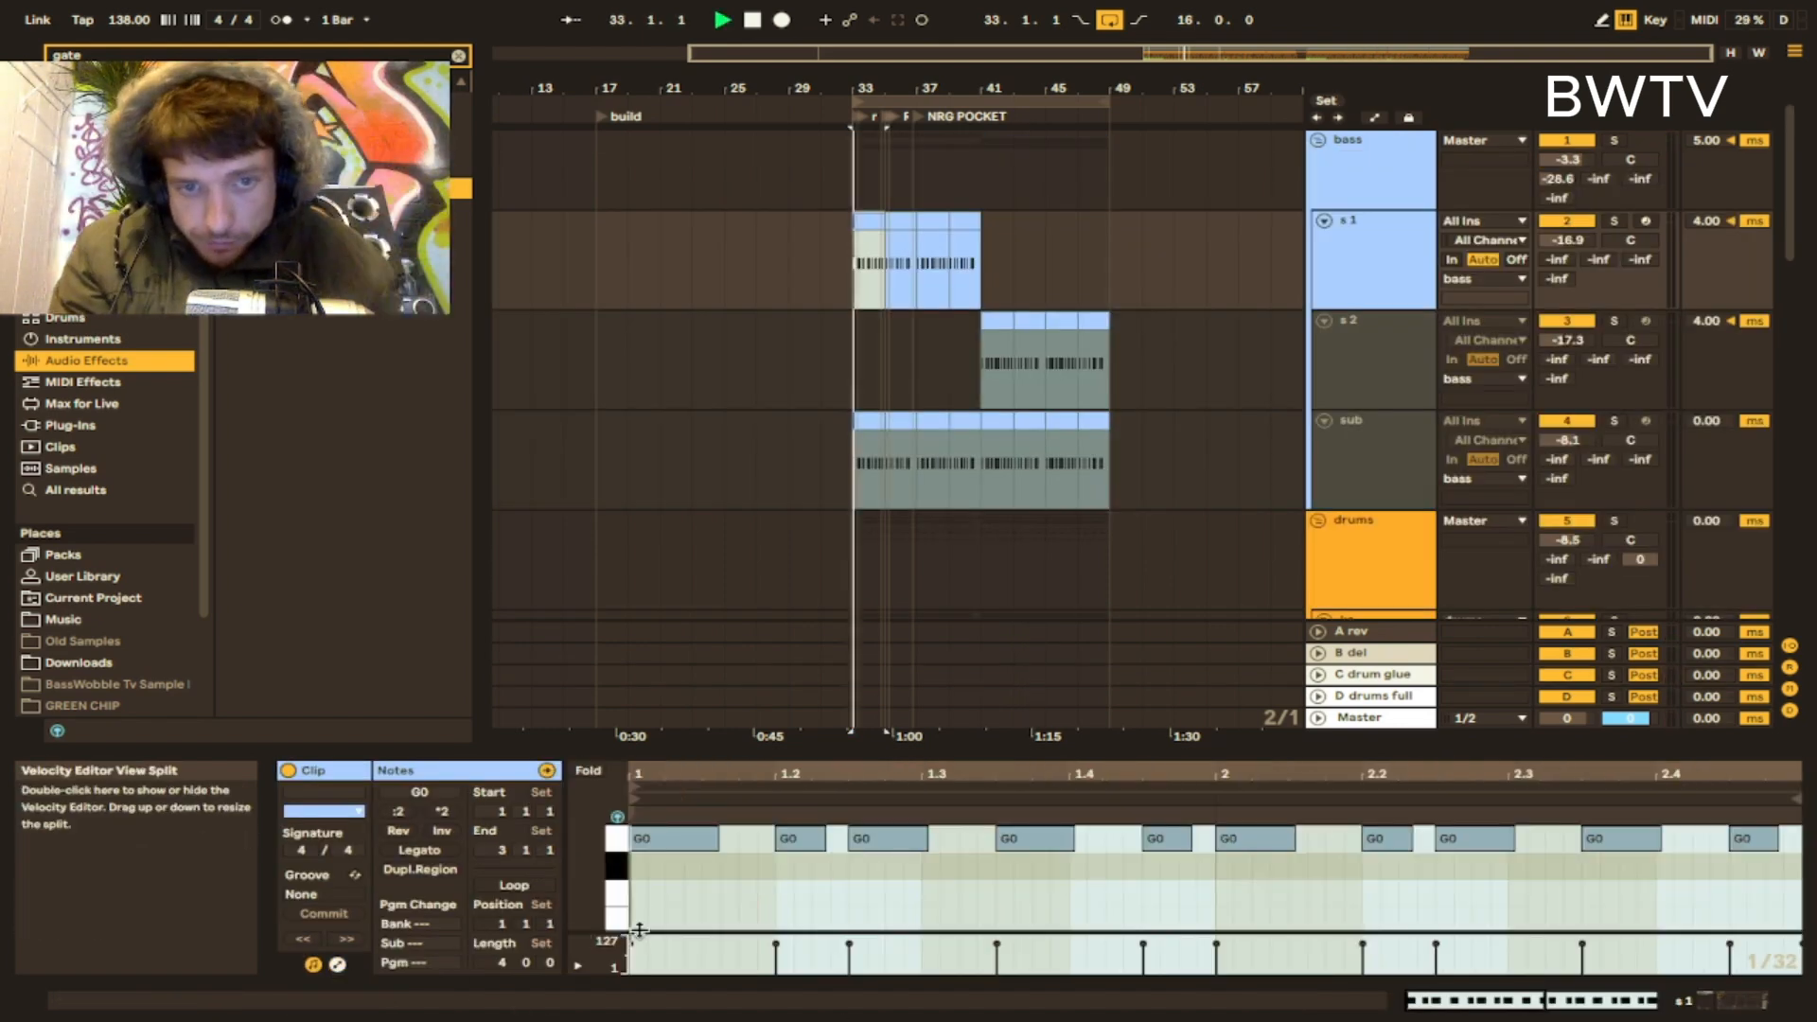
{"action": "left_click", "coordinate": [337, 964]}
{"action": "left_click", "coordinate": [617, 791]}
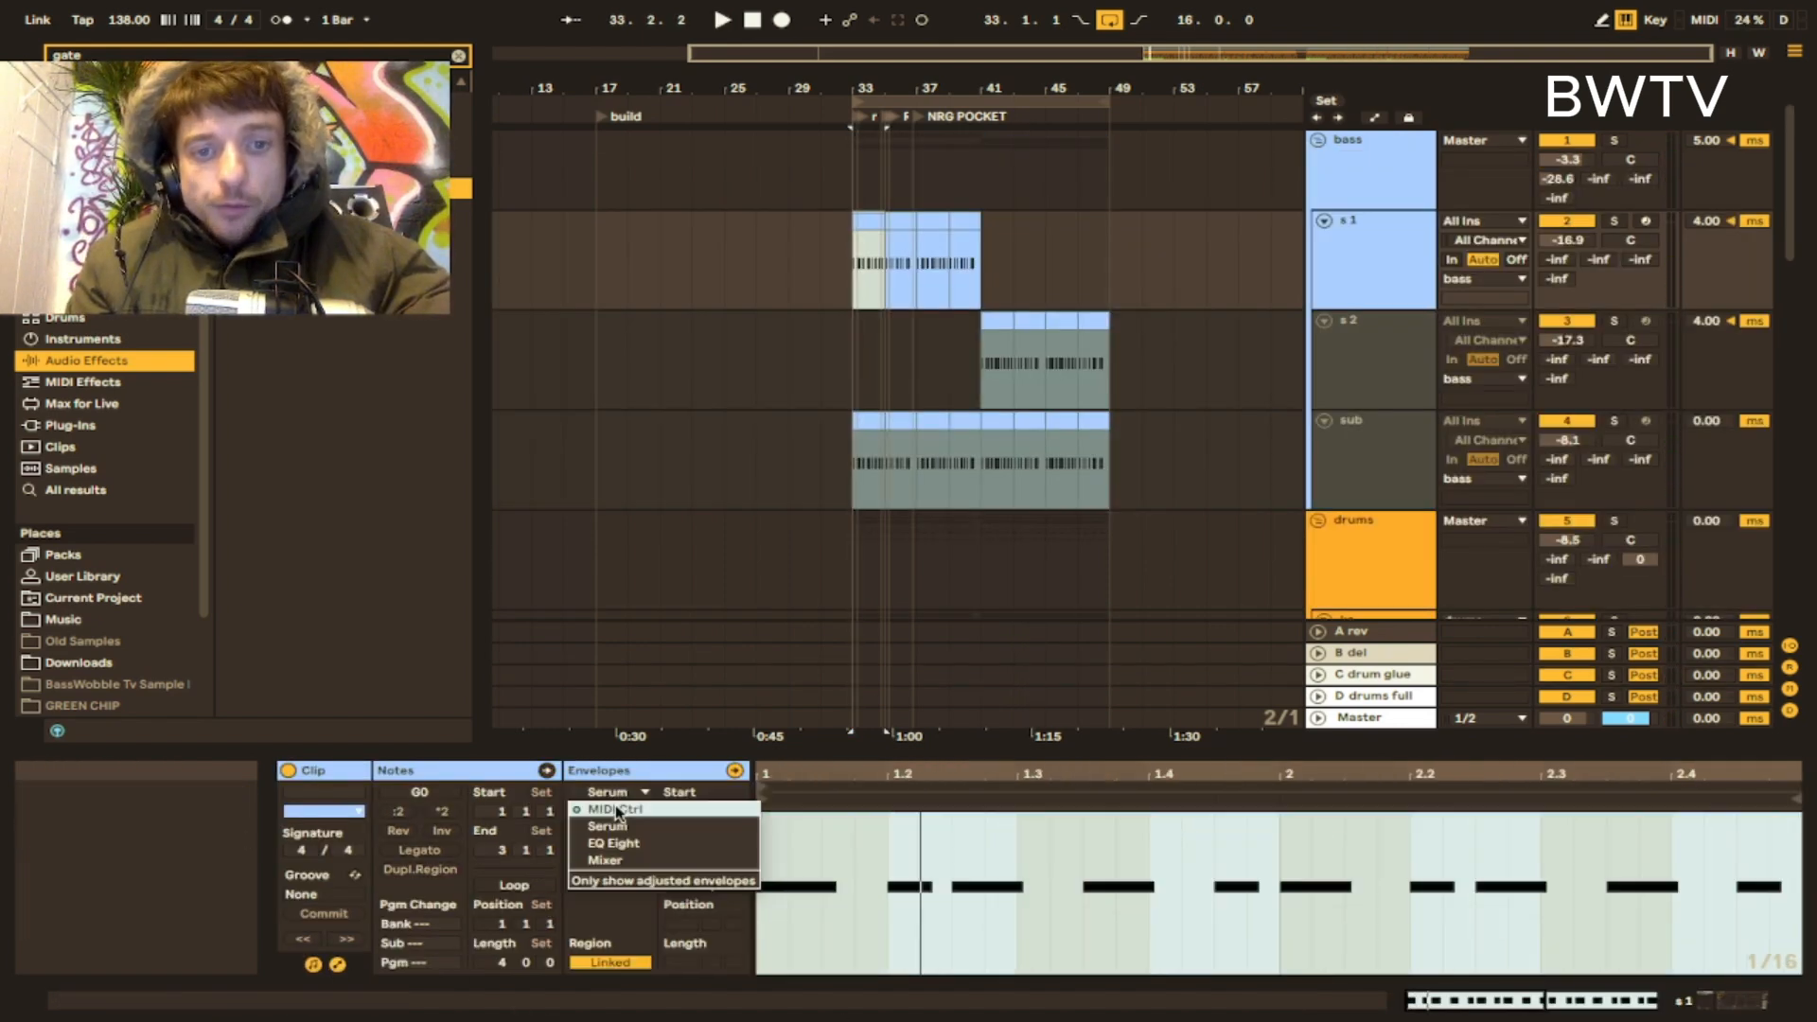
{"action": "left_click", "coordinate": [615, 812]}
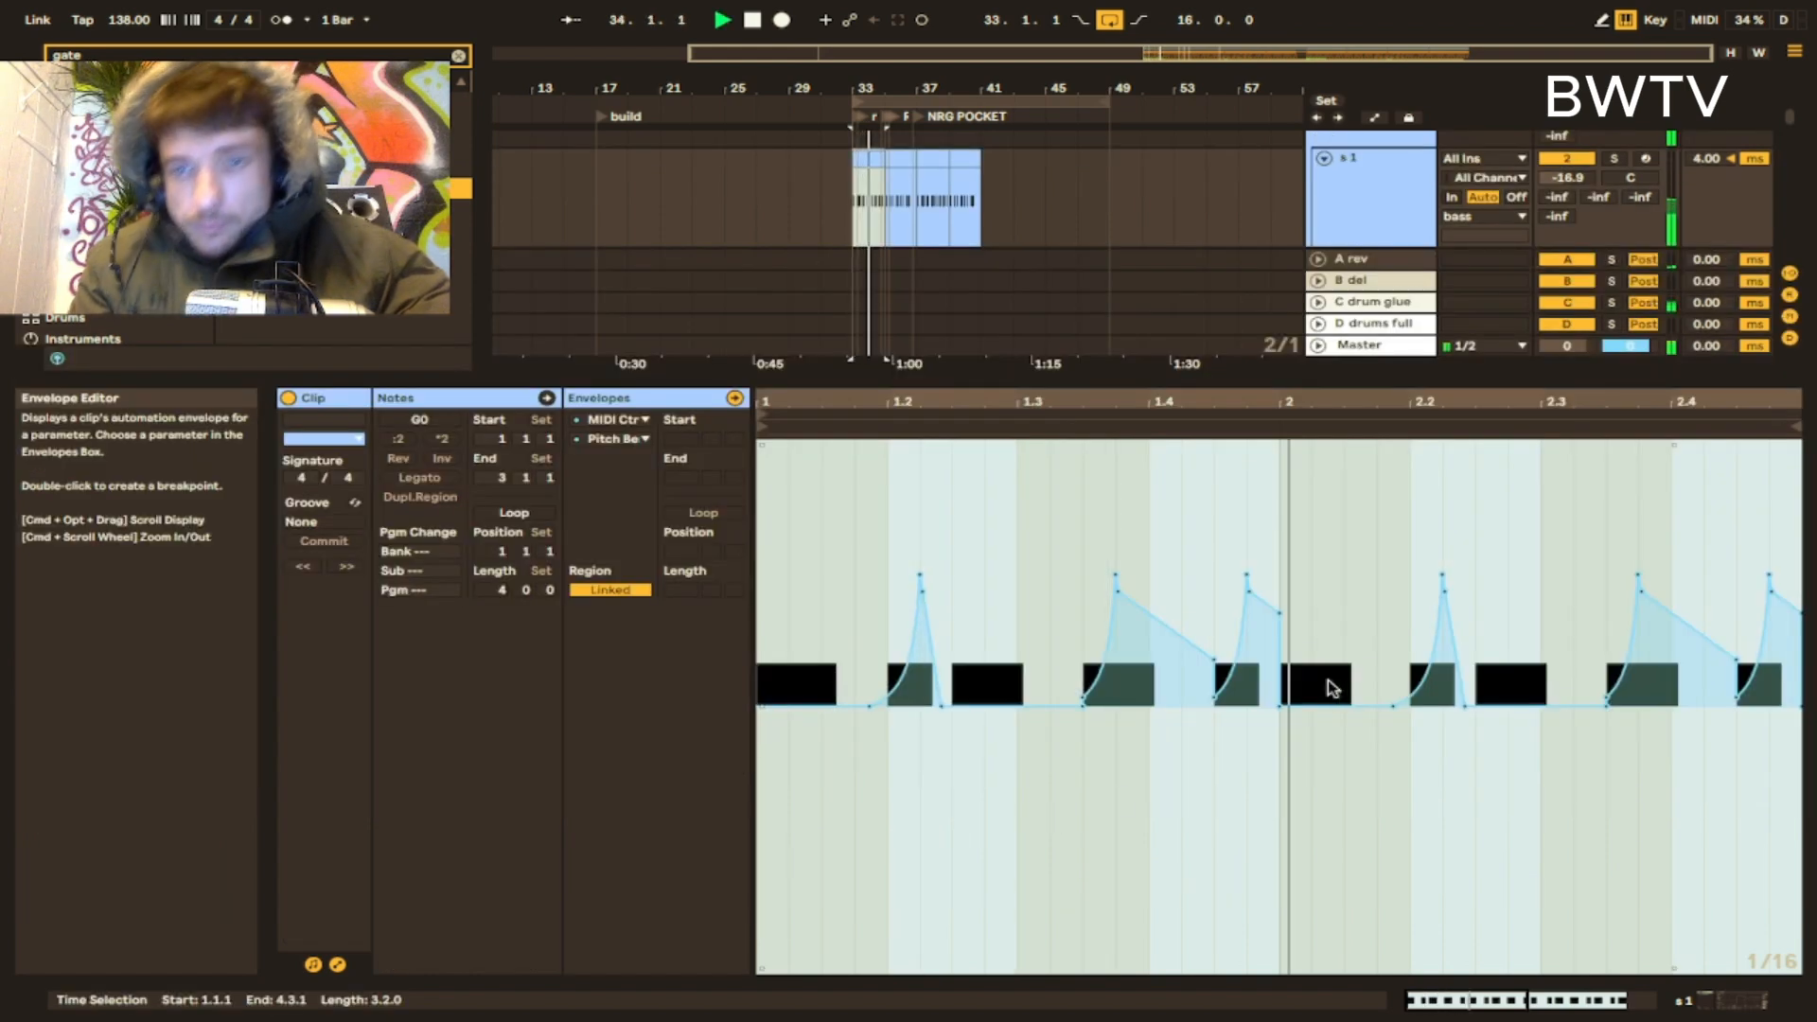
- Reshape the s 1 clip's pitch bend curve, lowering the 1.4.3 breakpoint and adding one on the baseline at 1.4.2
{"action": "left_click", "coordinate": [1183, 757]}
{"action": "left_click_drag", "start_coordinate": [1213, 663], "coordinate": [1214, 712]}
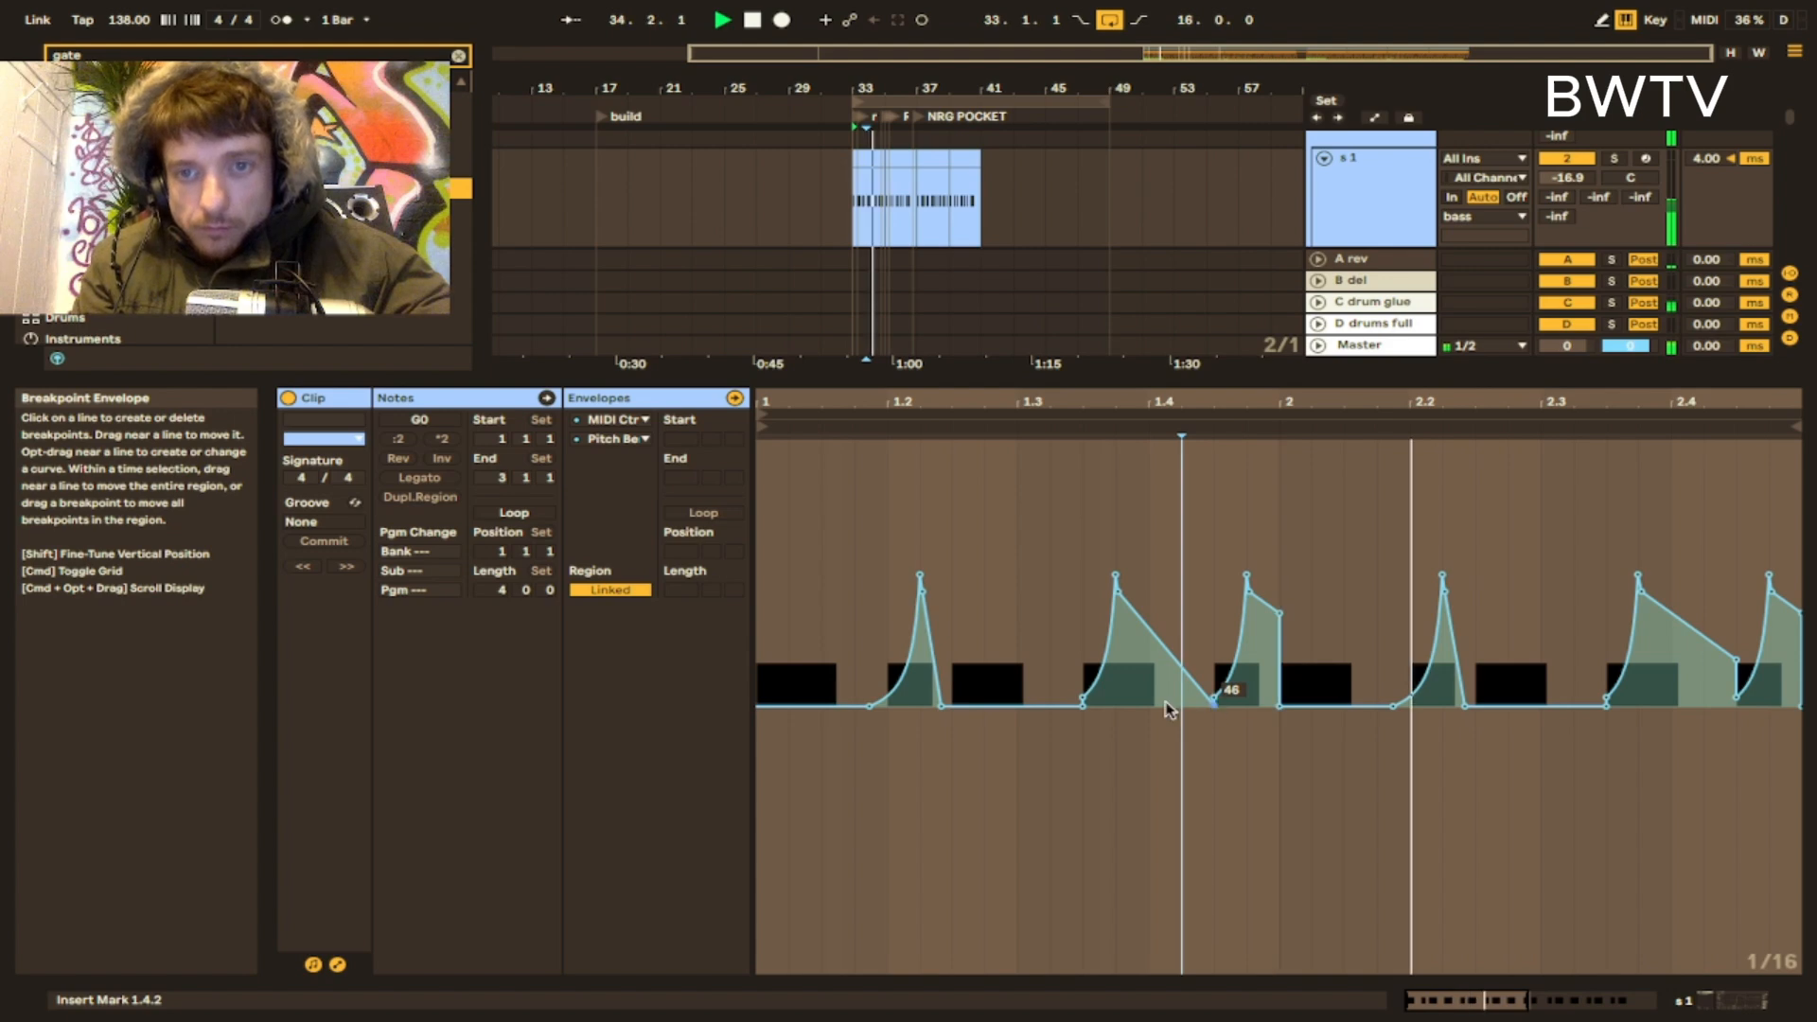
{"action": "left_click", "coordinate": [1180, 703]}
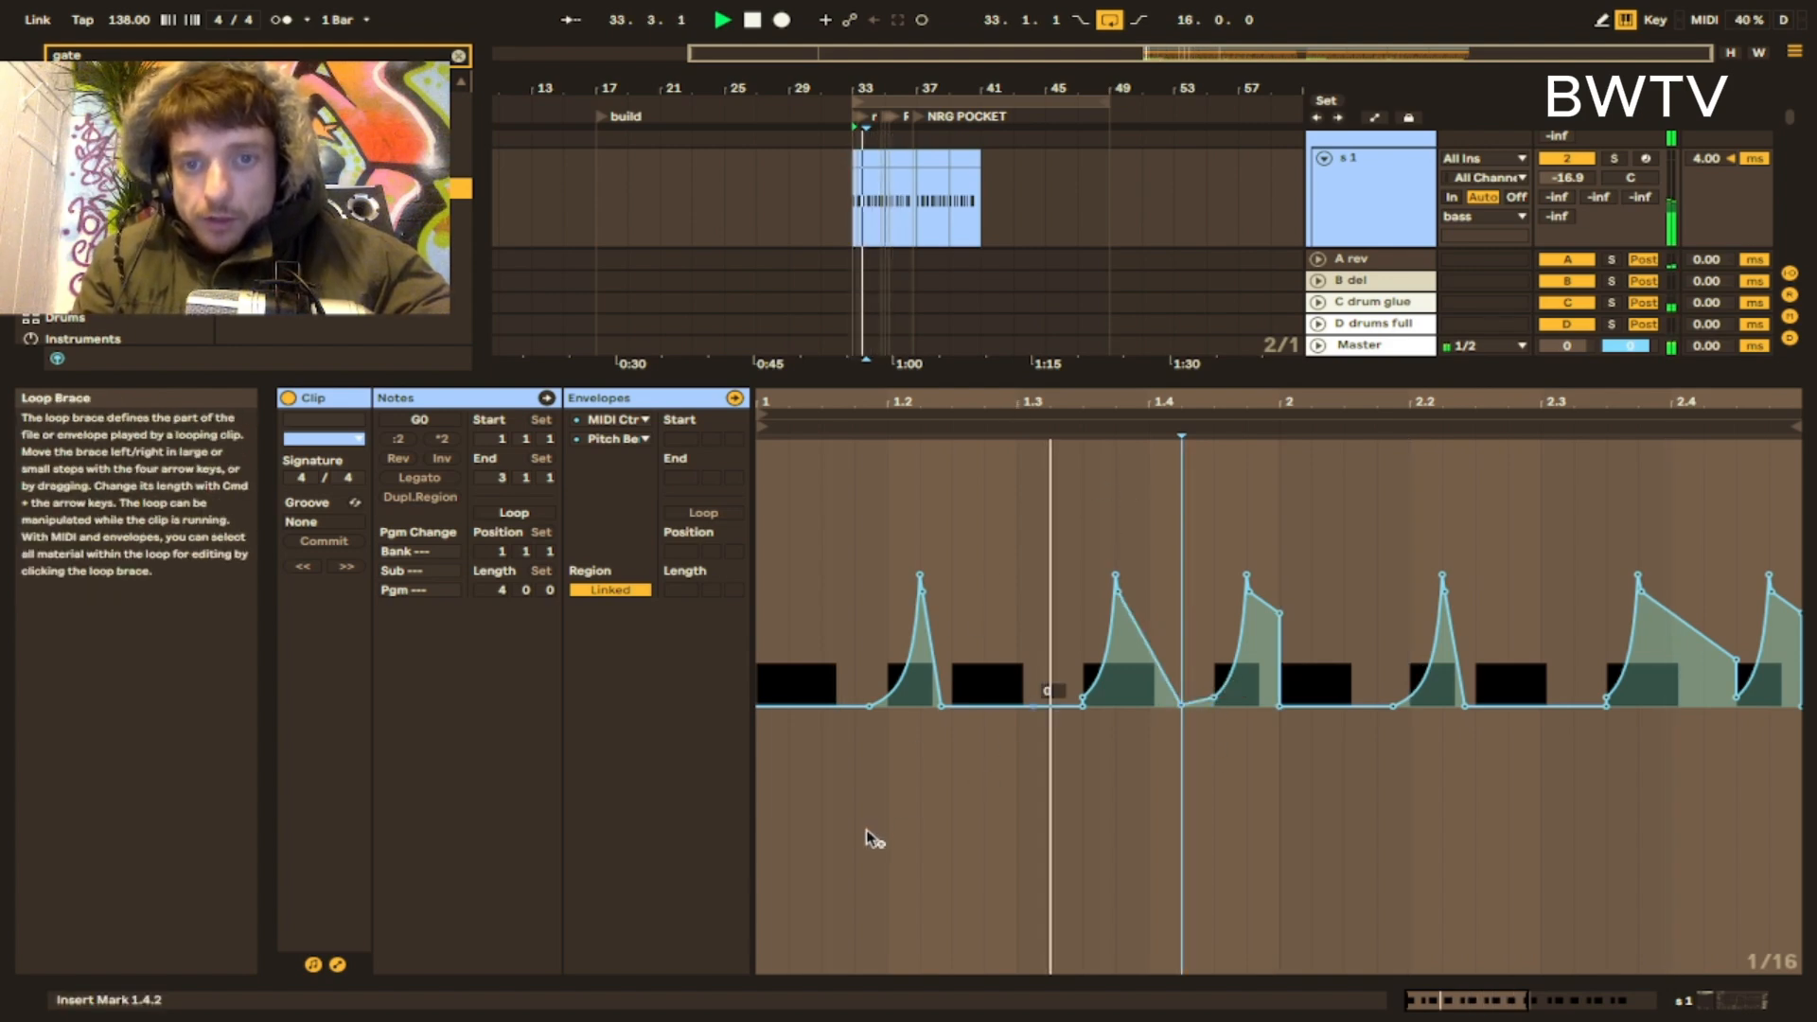
- Play back the full arrangement from the drop, stop it and save the set
{"action": "key", "text": "space"}
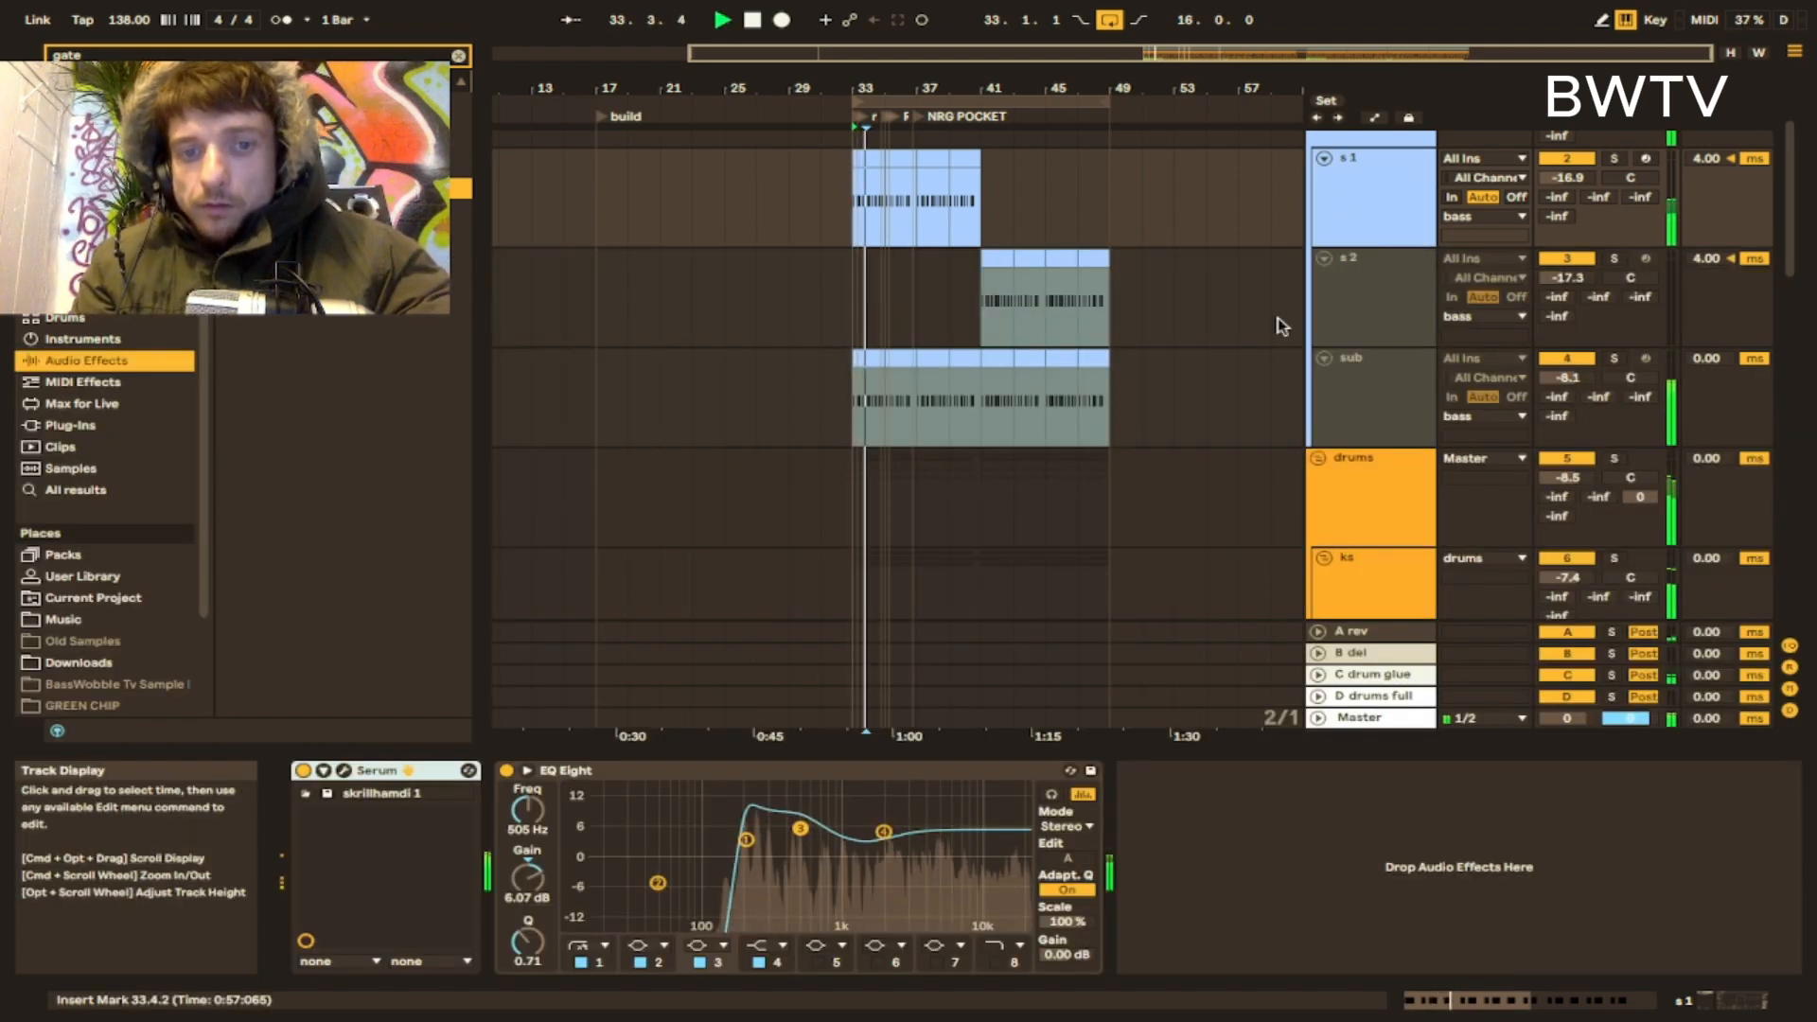
{"action": "key", "text": "space"}
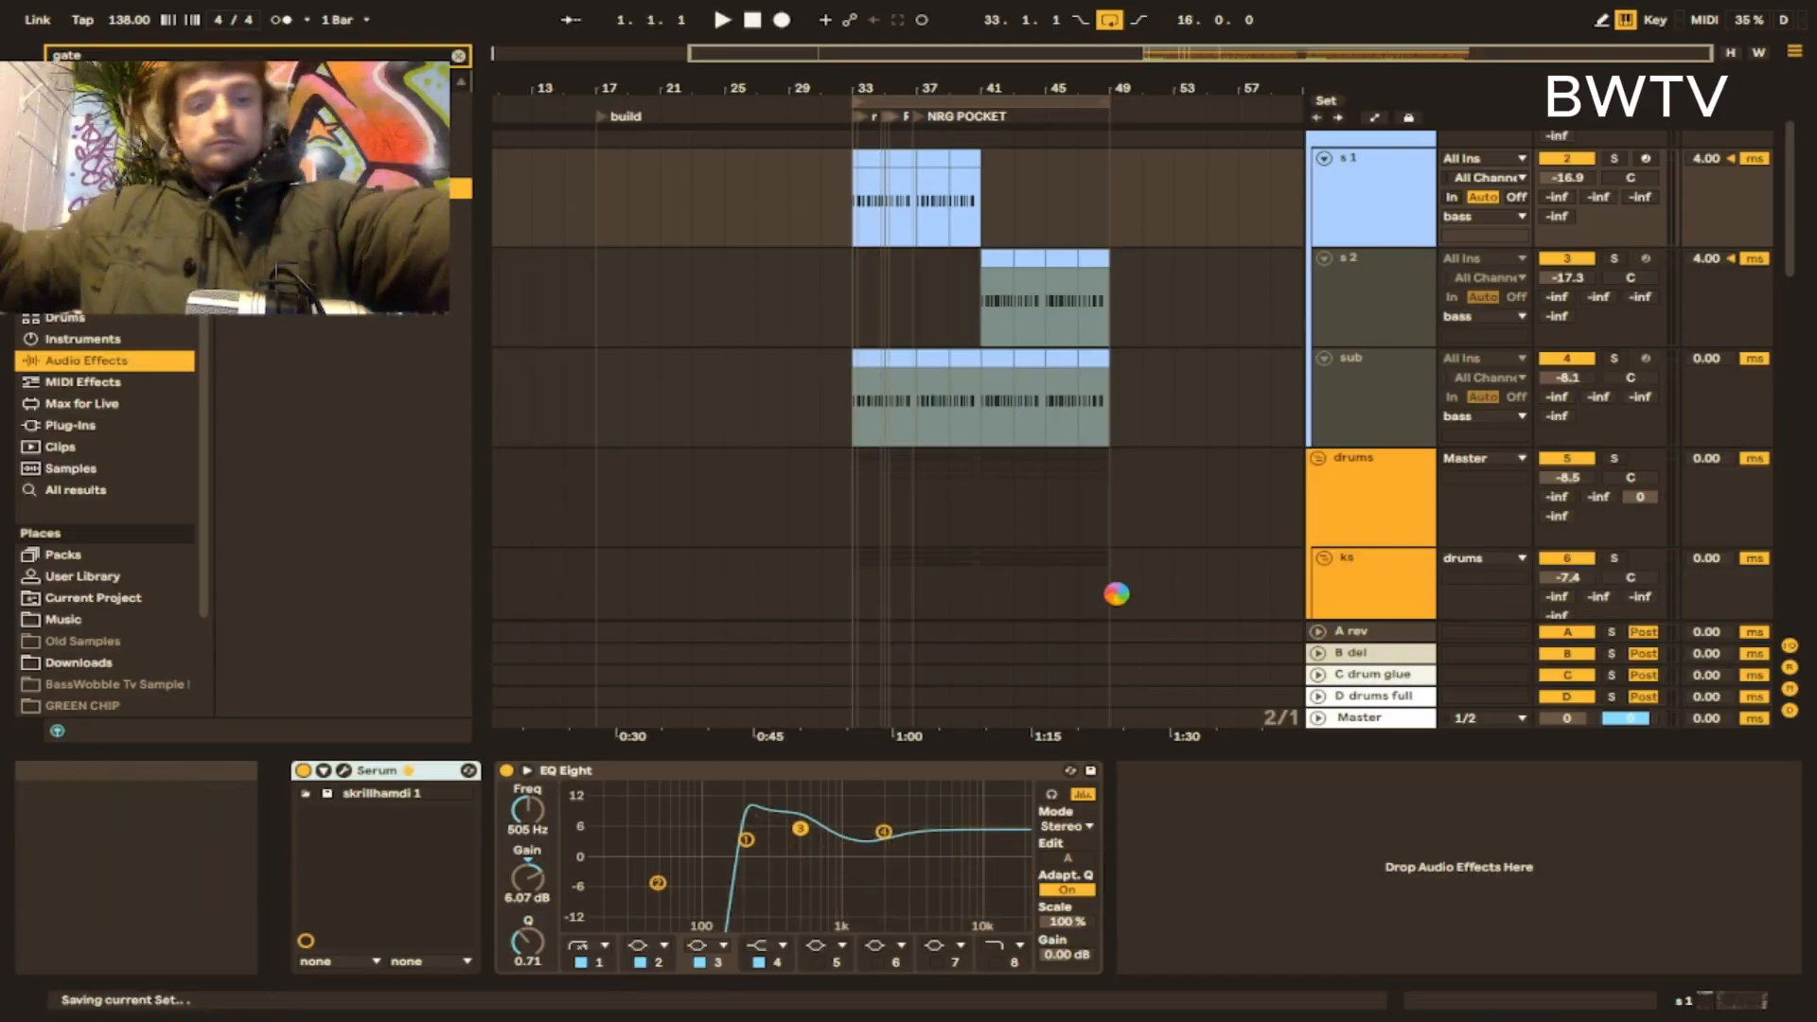